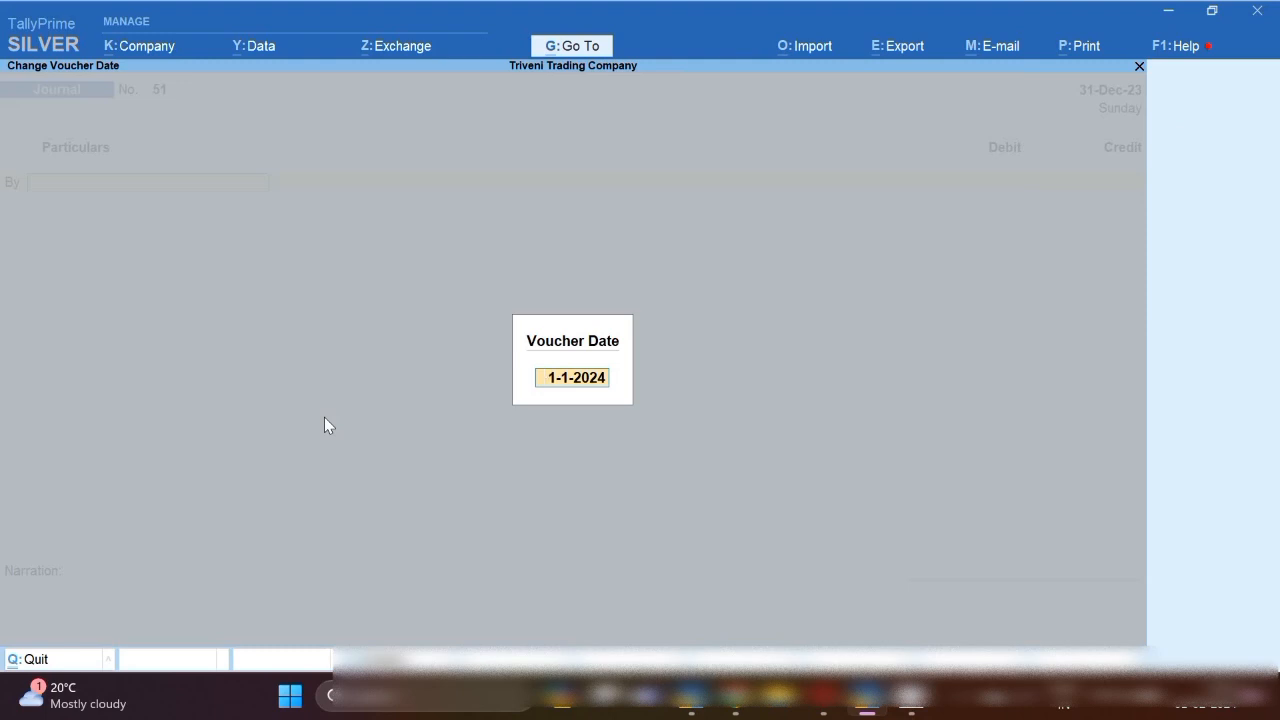
Change the voucher date to 1-8-23.
text(1.8.23)
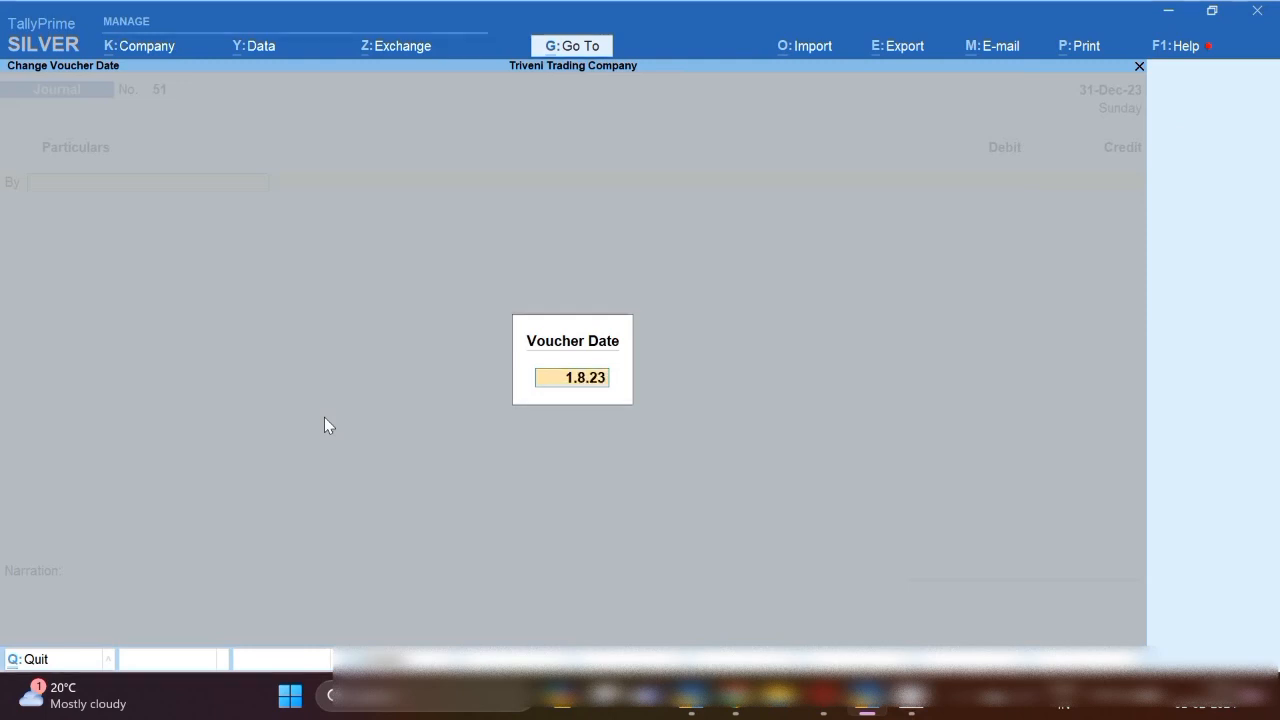
key(Return)
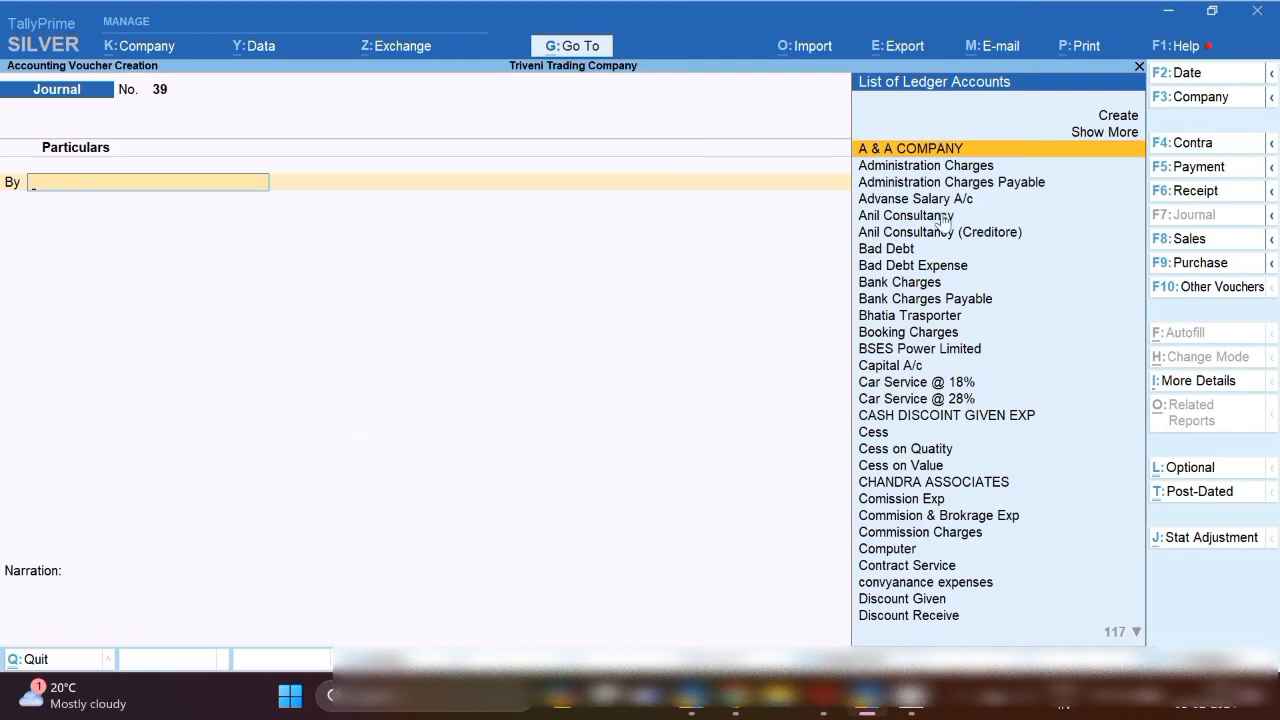
On a Payment voucher, debit the landlord's ledger 2,00,000 as New Ref 33.
click(1200, 167)
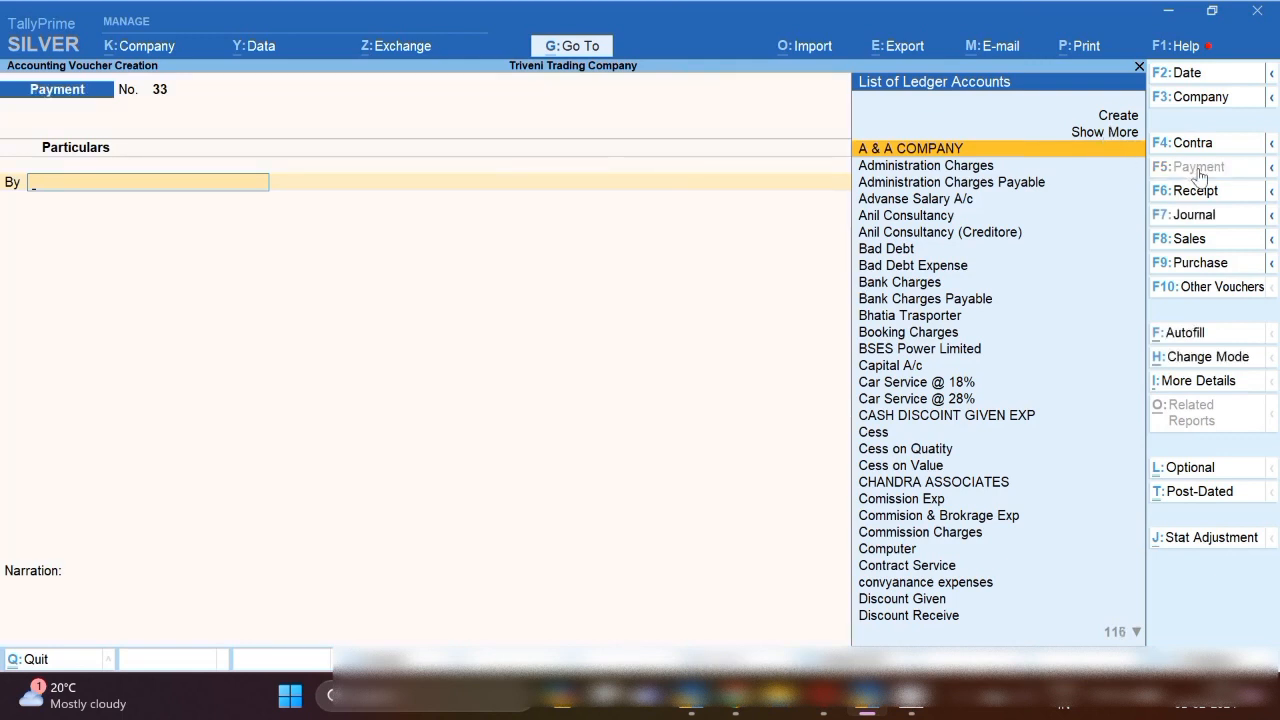
text(P)
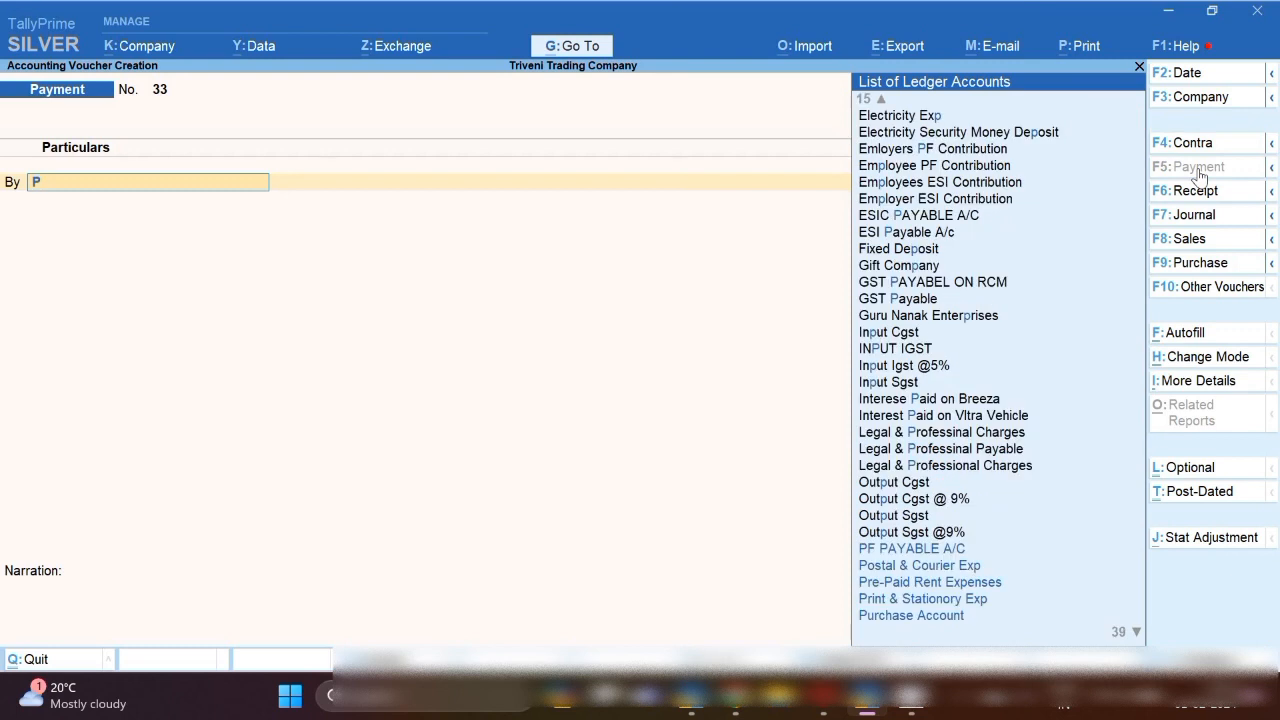
key(BackSpace)
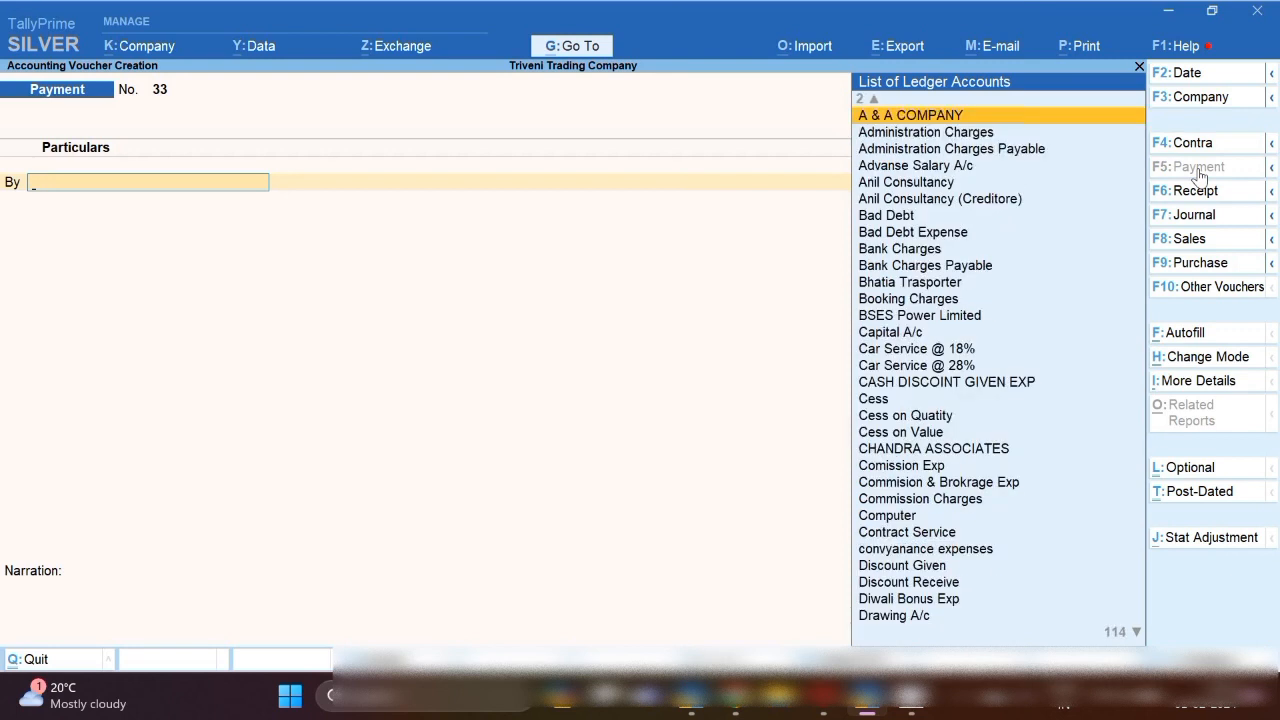
text(Raj)
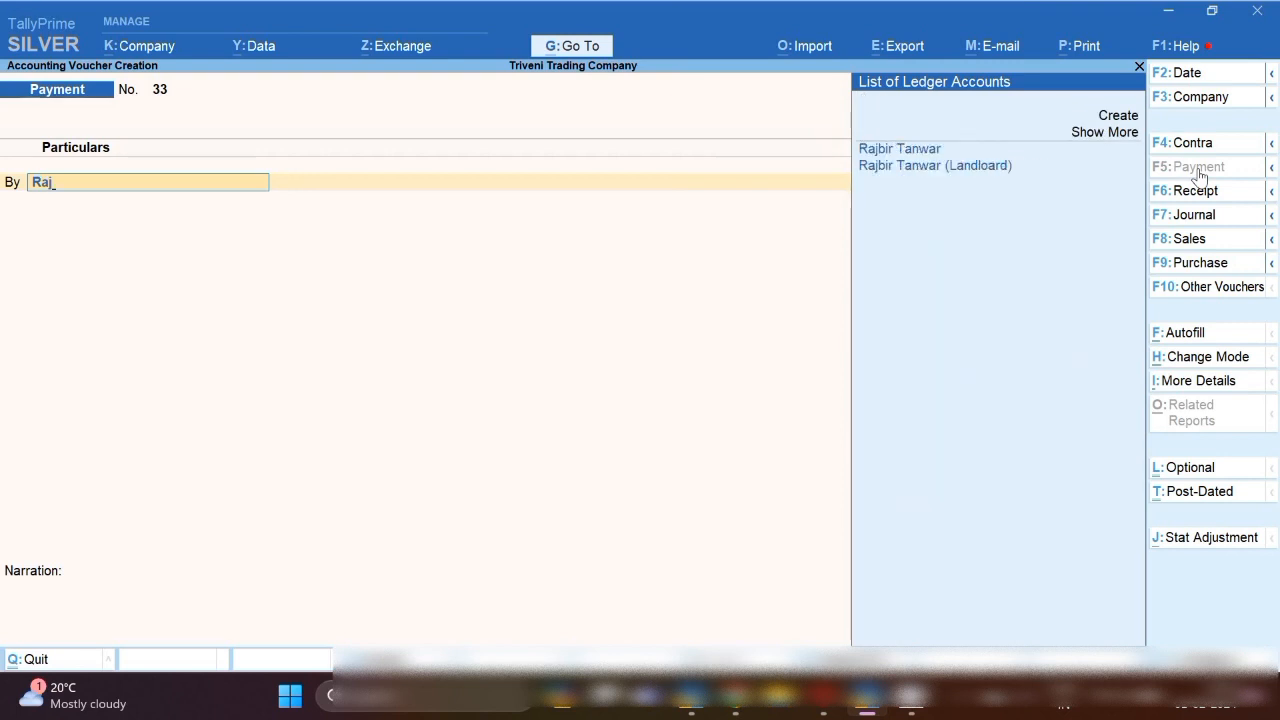
key(Down)
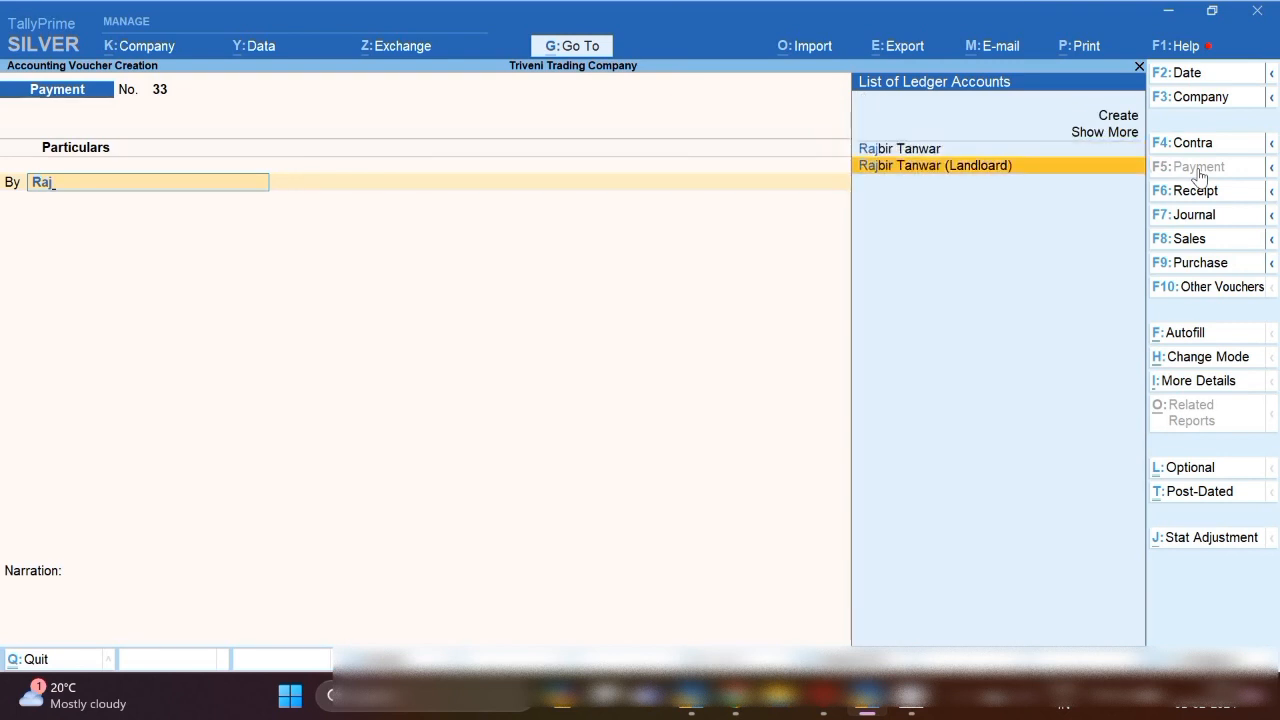
key(Return)
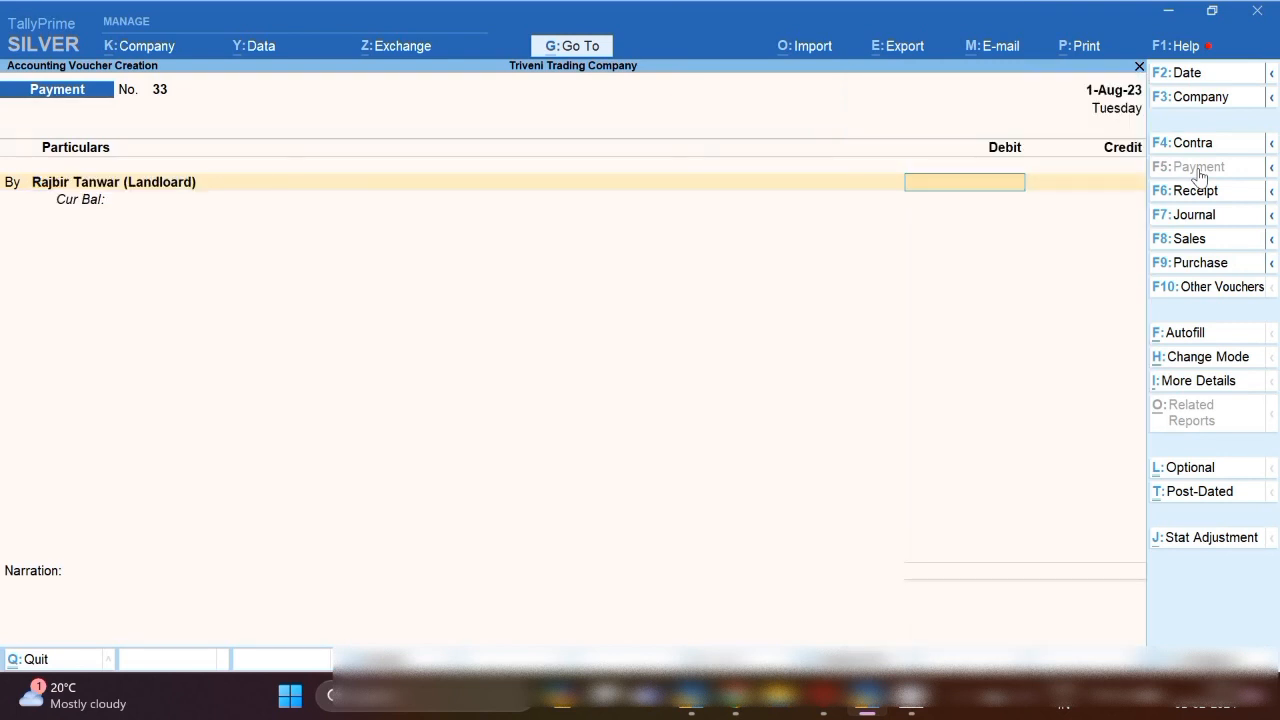
text(200000)
key(Return)
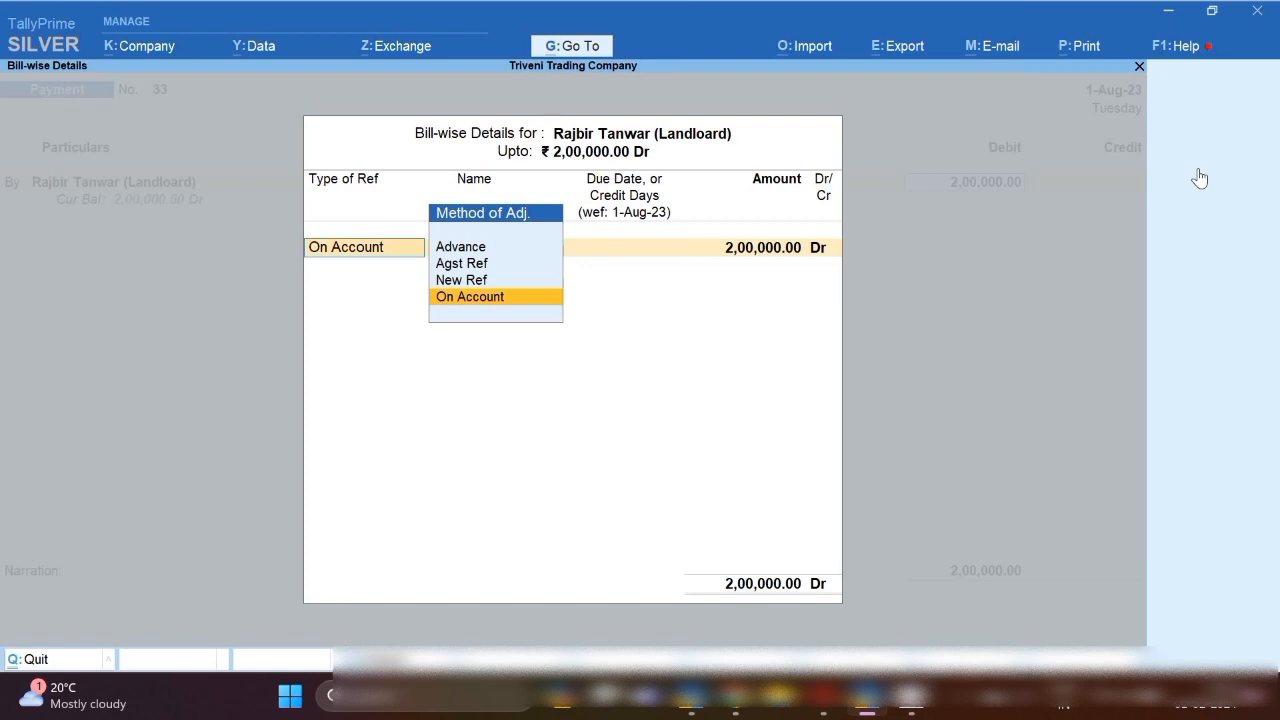
key(Up)
key(Return)
key(Return)
key(Return)
key(Return)
key(Return)
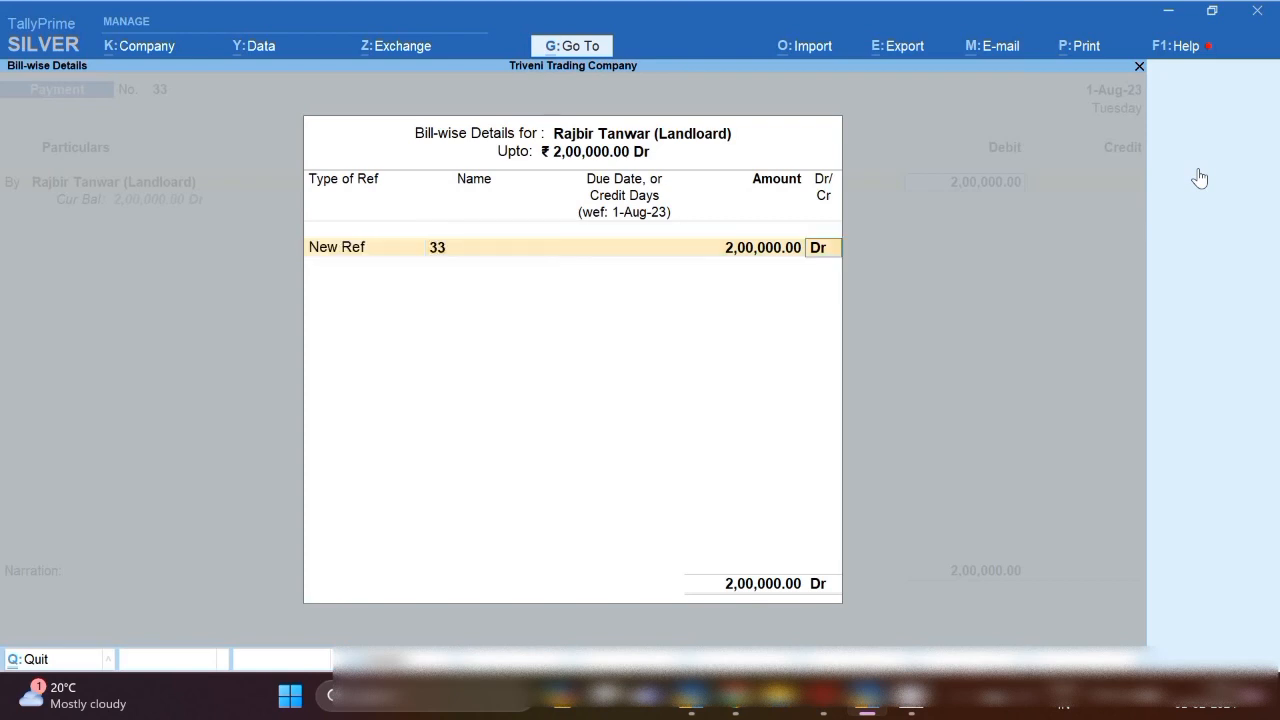
Credit Sbi Bank 2,00,000 with narration 'advance rent paid' and save the voucher.
key(Return)
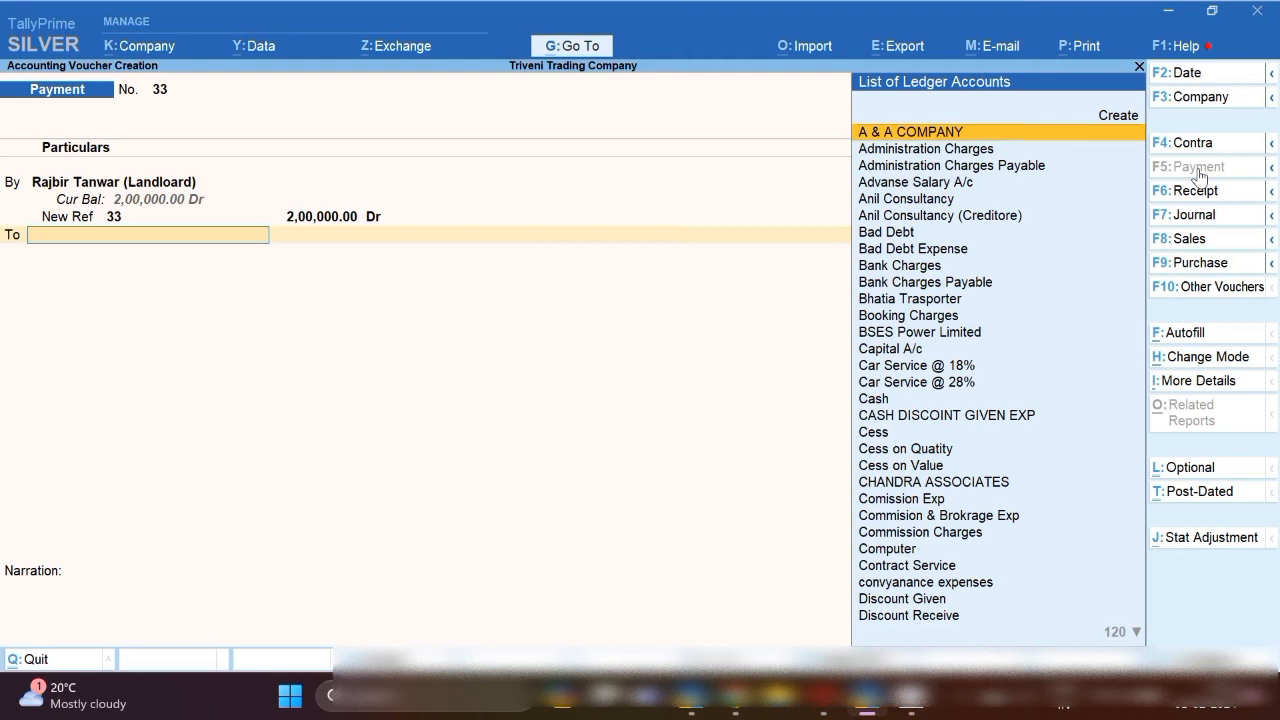
text(Sbi)
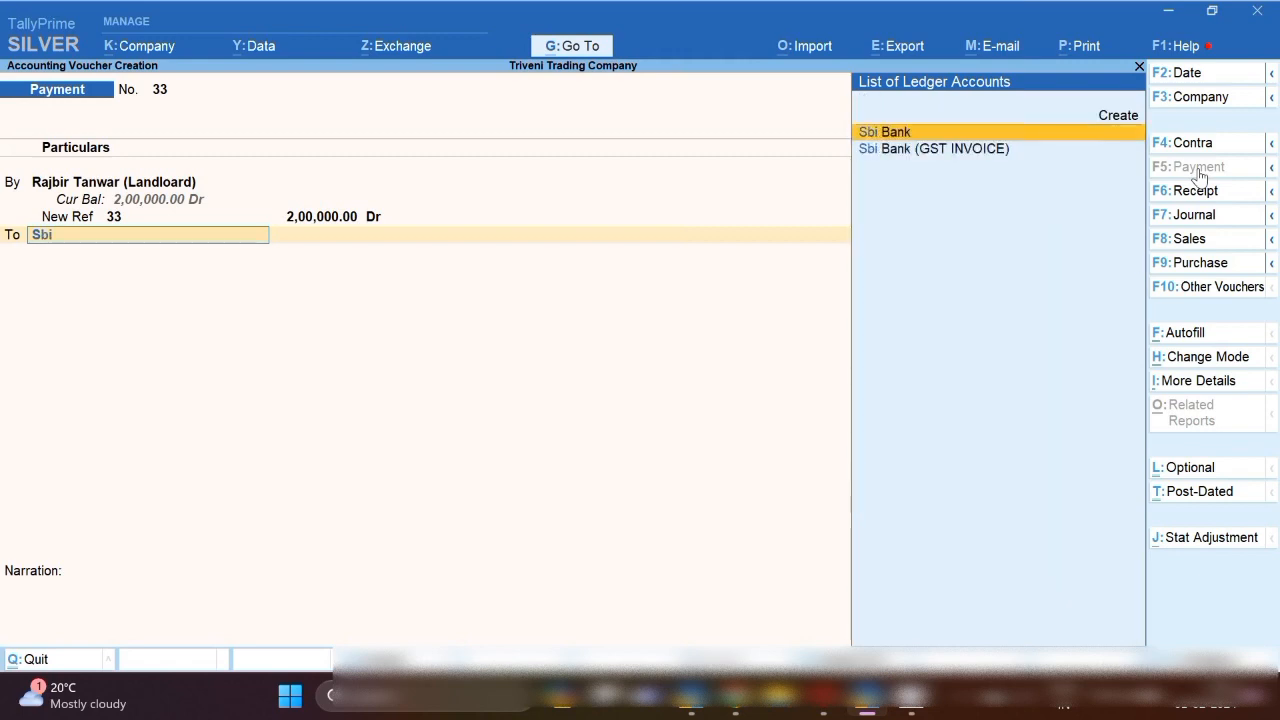
key(Return)
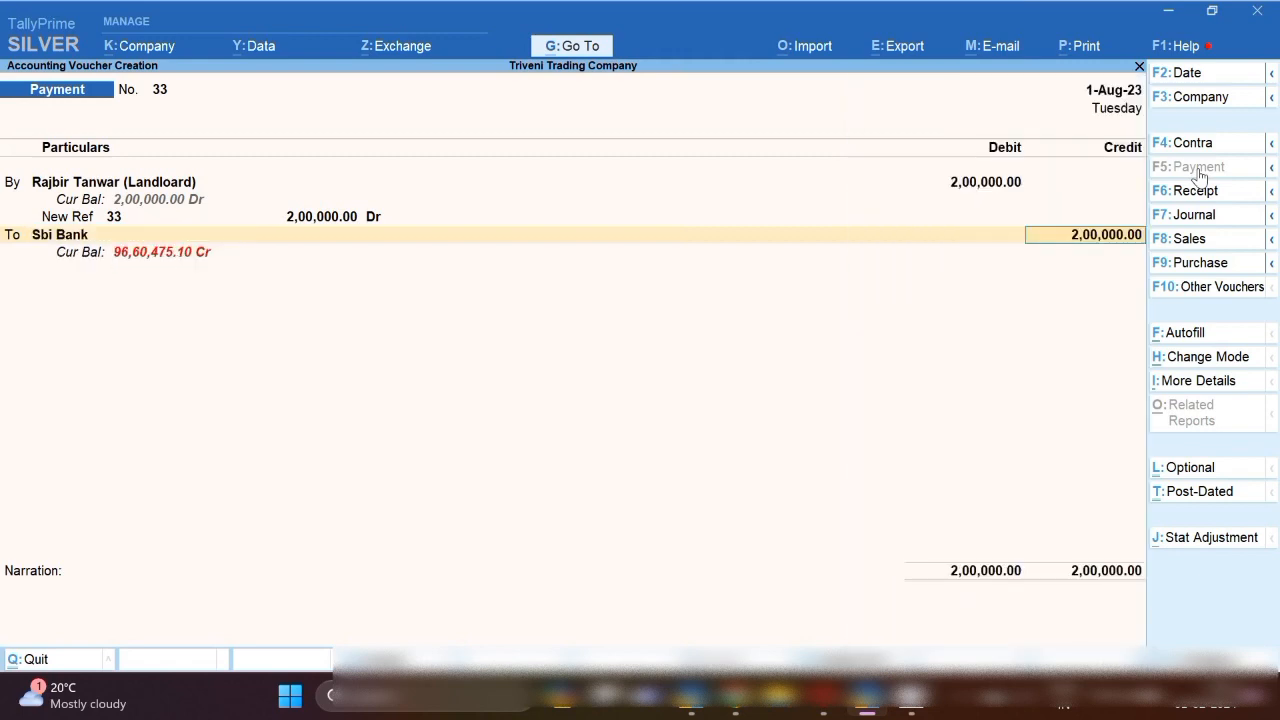
key(Return)
key(Return)
key(Return)
key(Return)
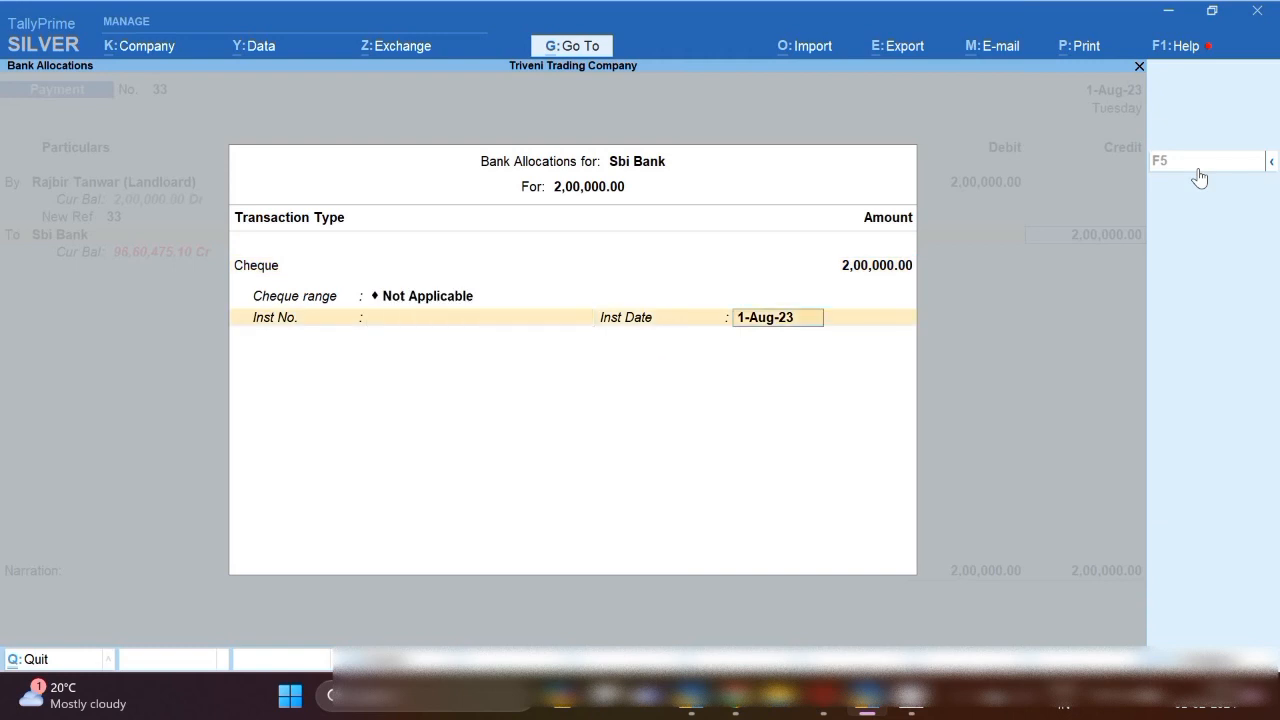
key(Return)
key(Return)
text(advance)
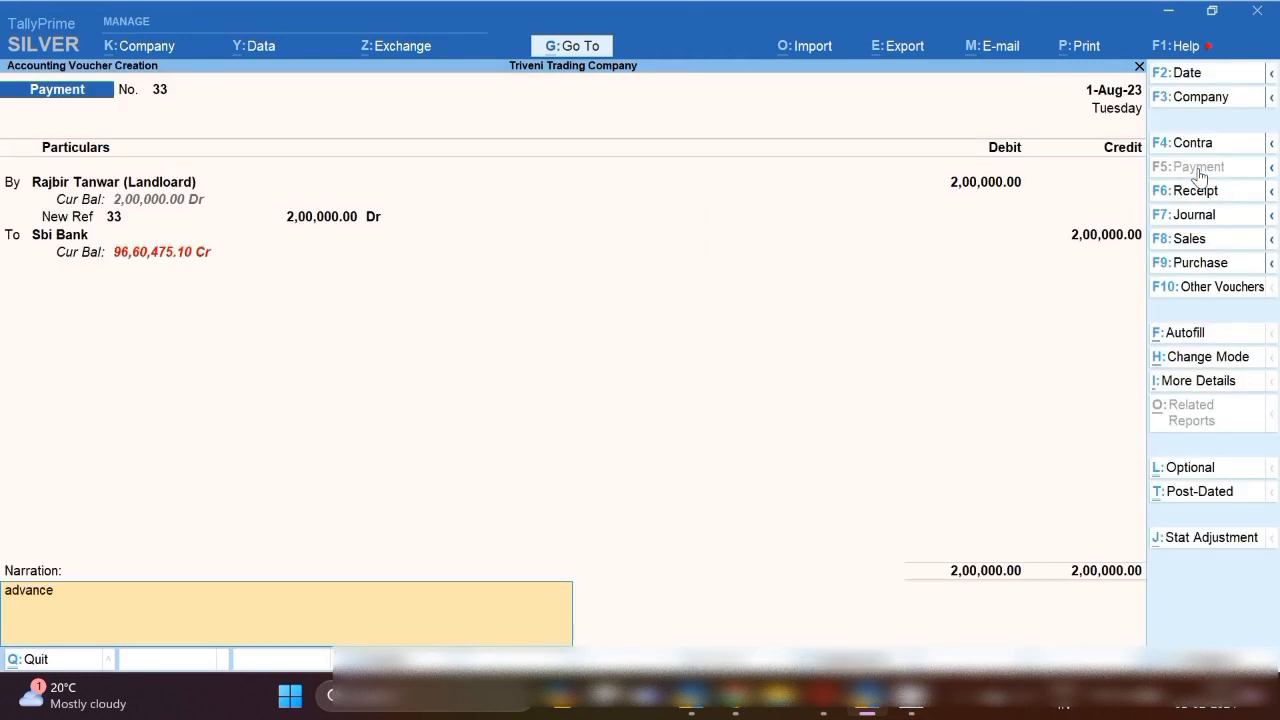
text( e)
key(BackSpace)
text(rent paud)
key(BackSpace)
key(BackSpace)
text(id)
key(Return)
key(Return)
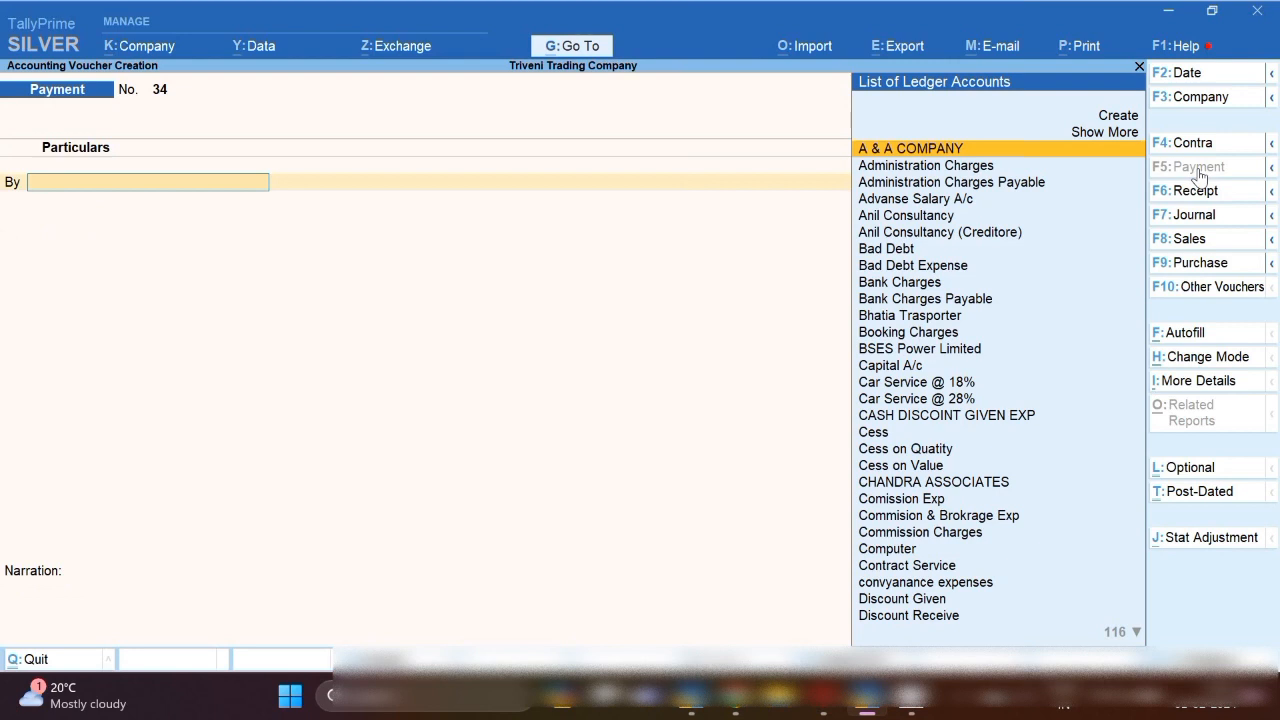
Date the payment 1-Sep-23 and debit the landlord's ledger 2,00,000.
key(F2)
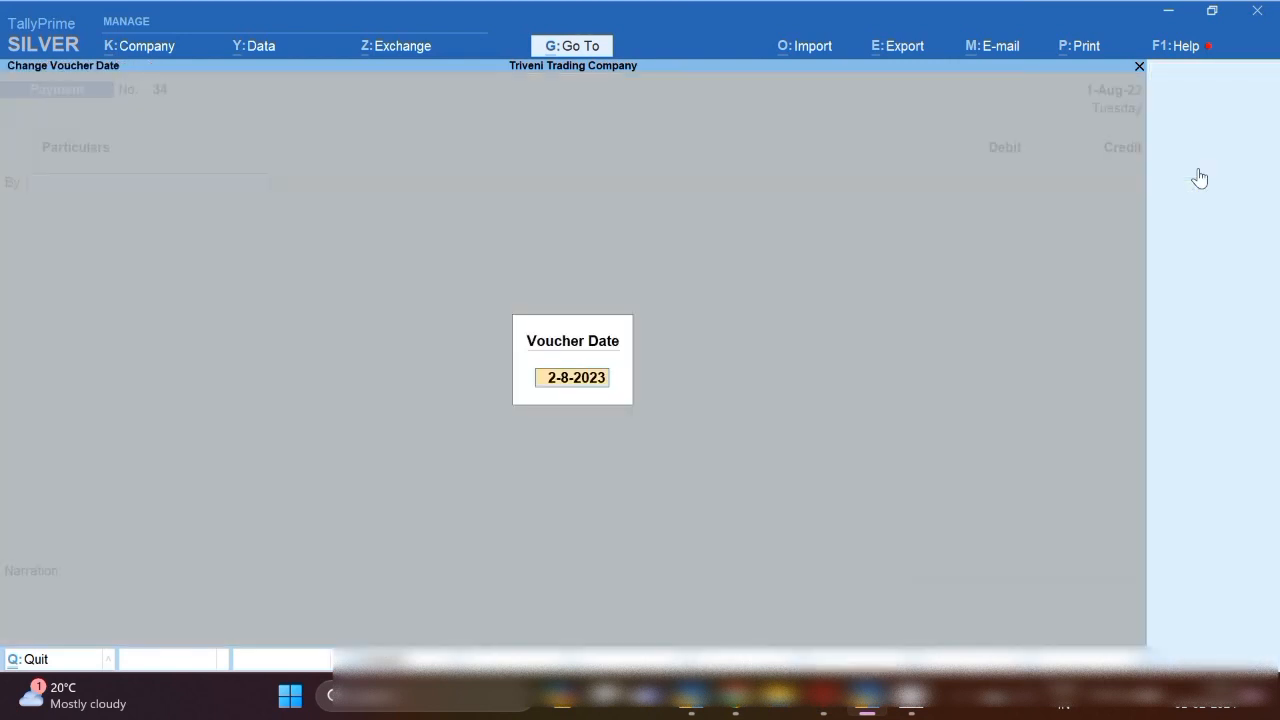
text(1-9)
key(Return)
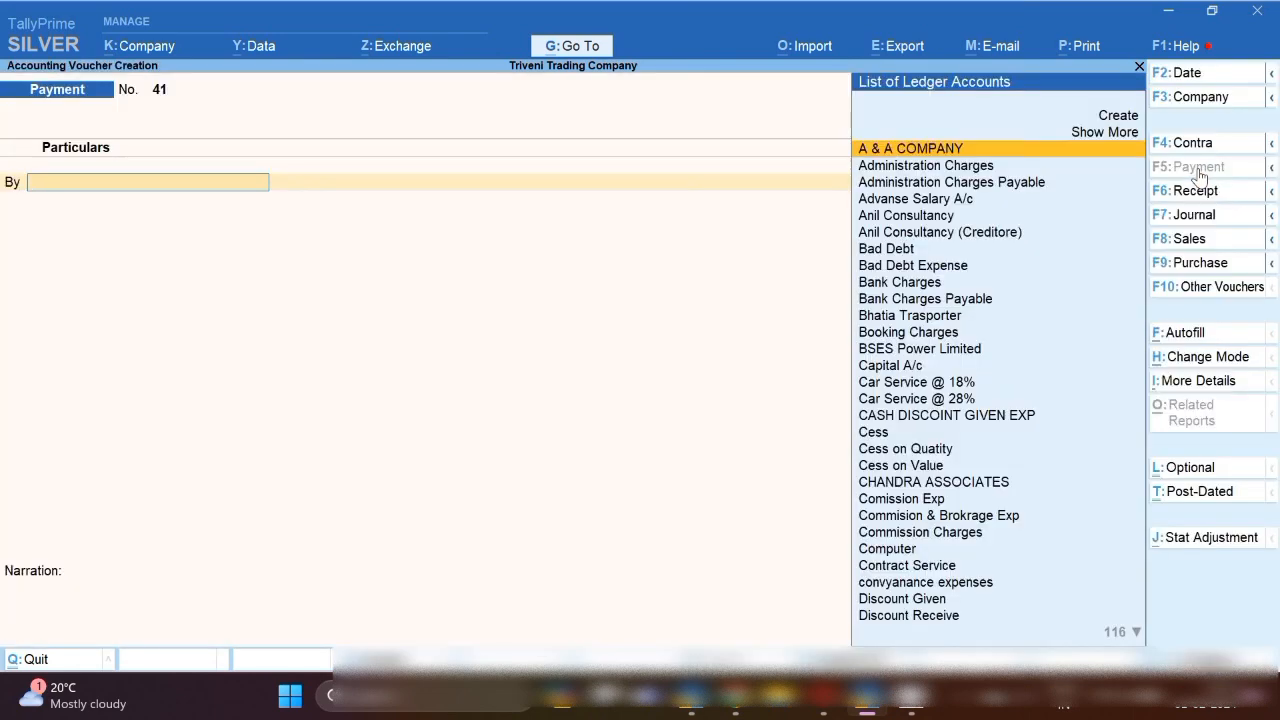
text(Raj)
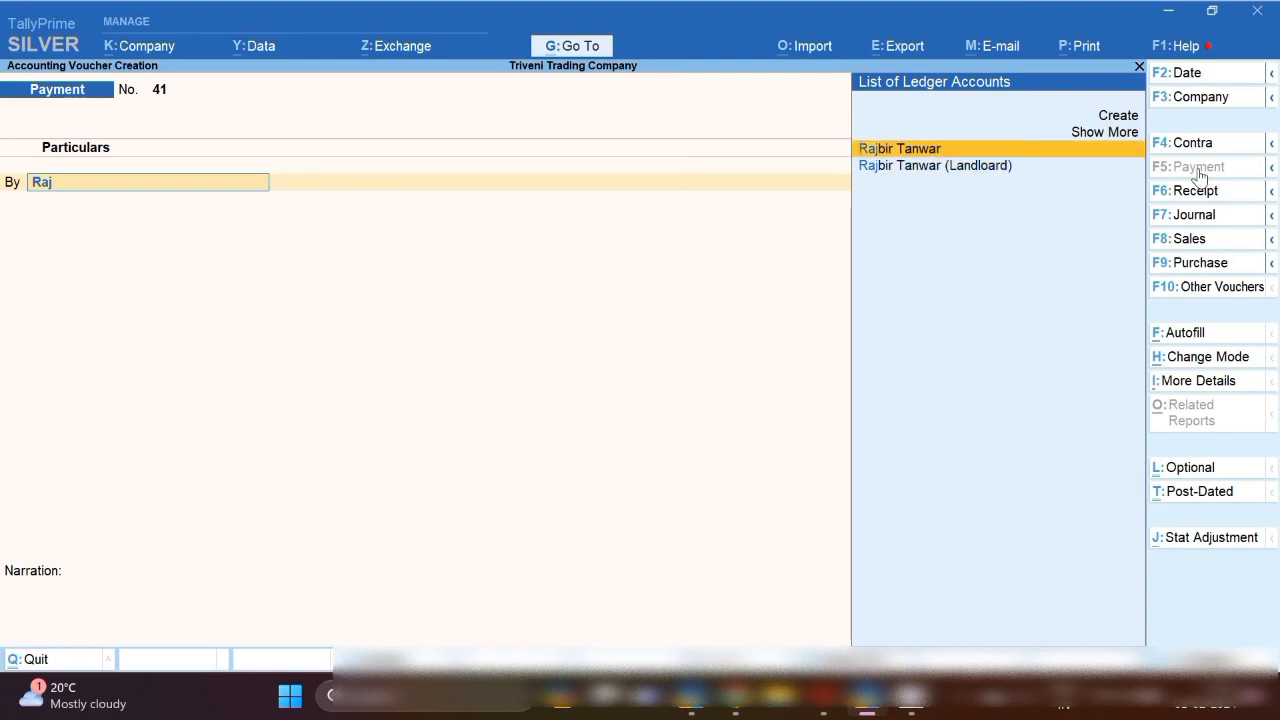
key(Down)
key(Return)
text(200000)
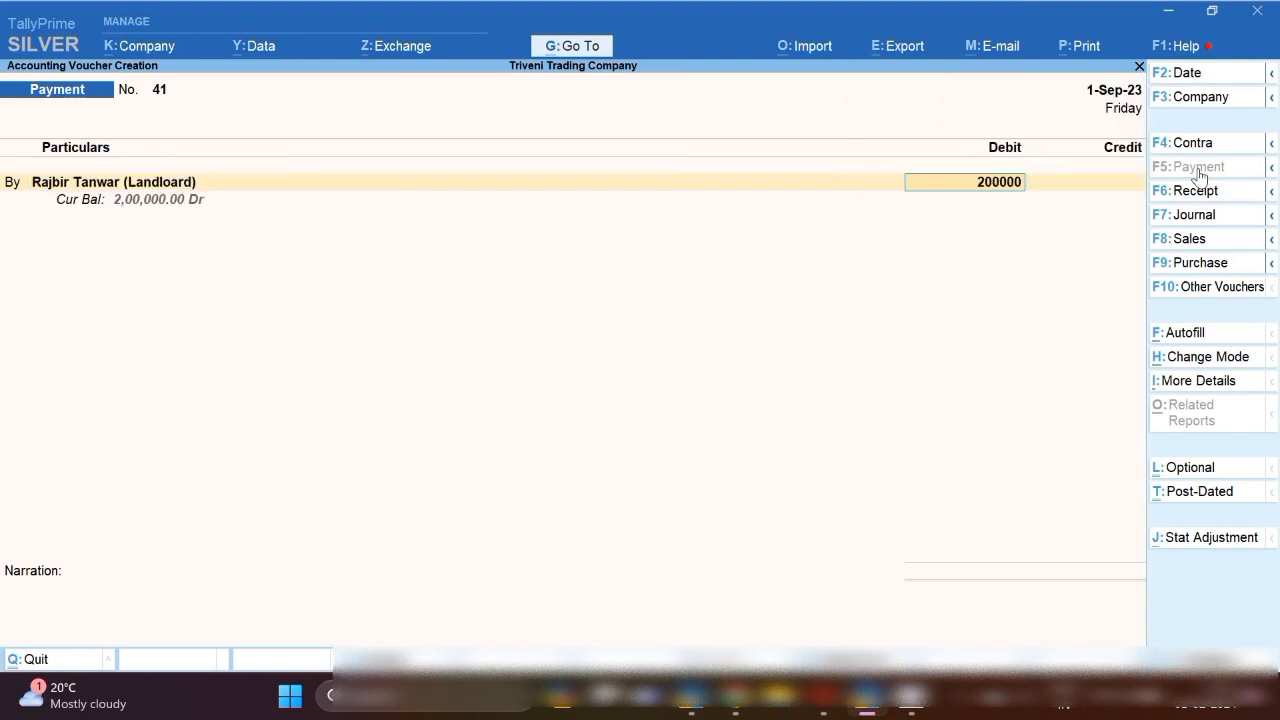
key(Return)
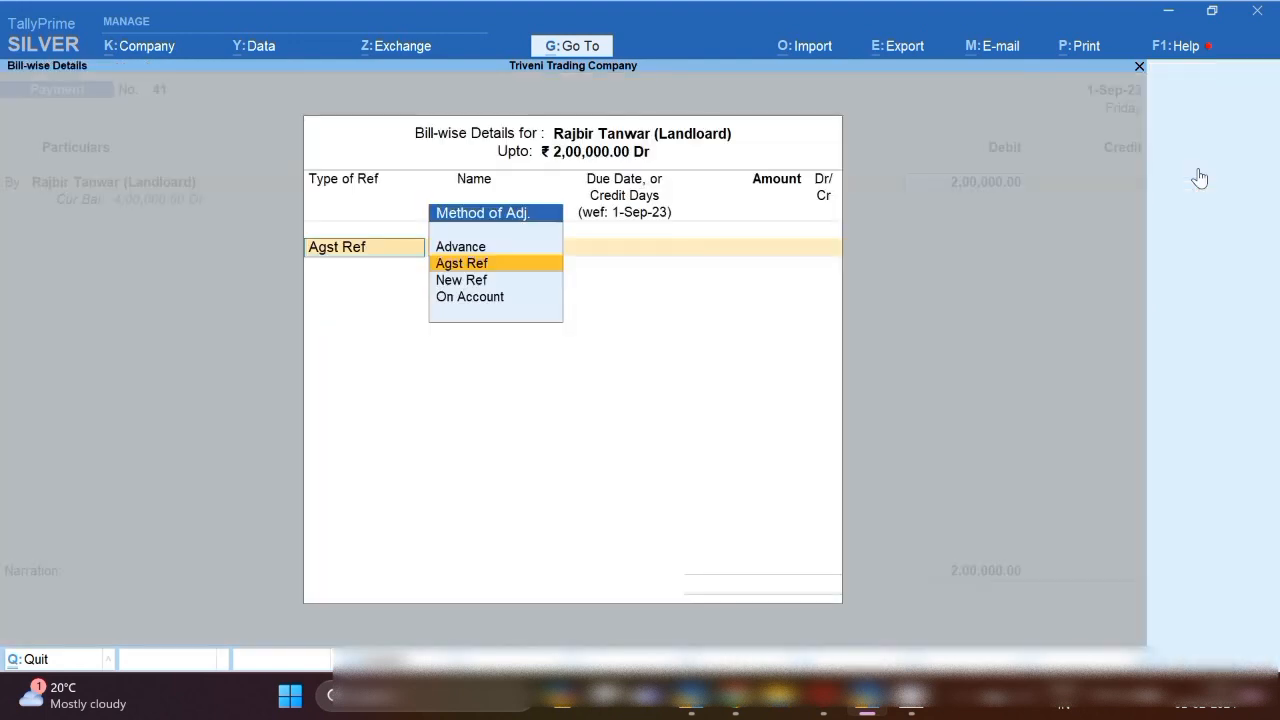
Allocate it as New Ref 41, credit Sbi Bank, fill the narration and save.
key(Down)
key(Return)
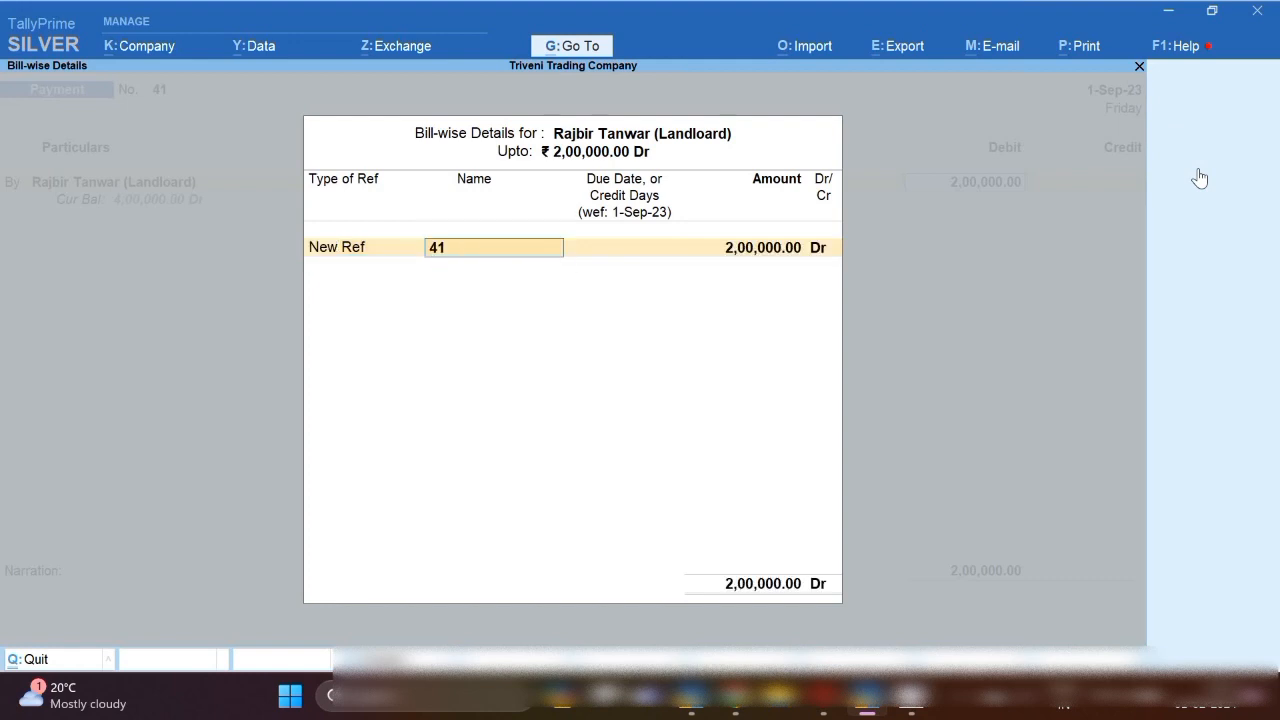
key(Return)
key(Return)
key(Return)
key(Return)
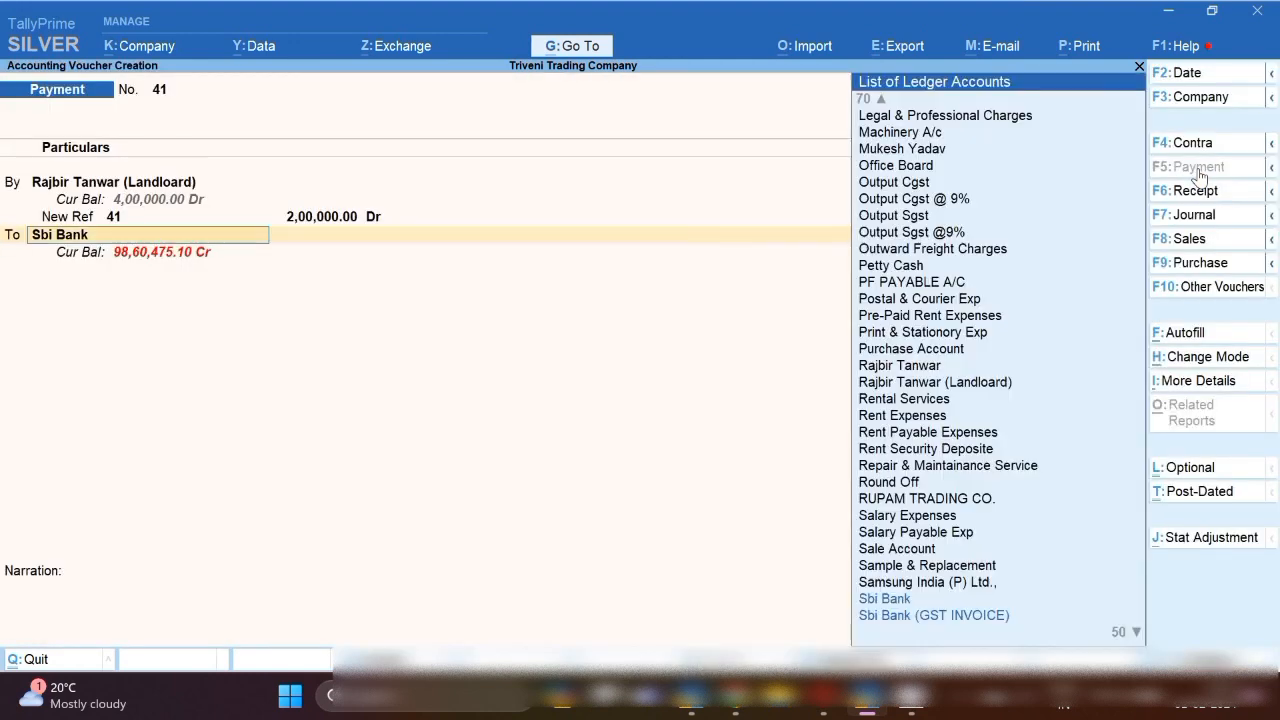
key(Return)
key(Return)
key(Return)
key(Return)
key(Return)
key(Return)
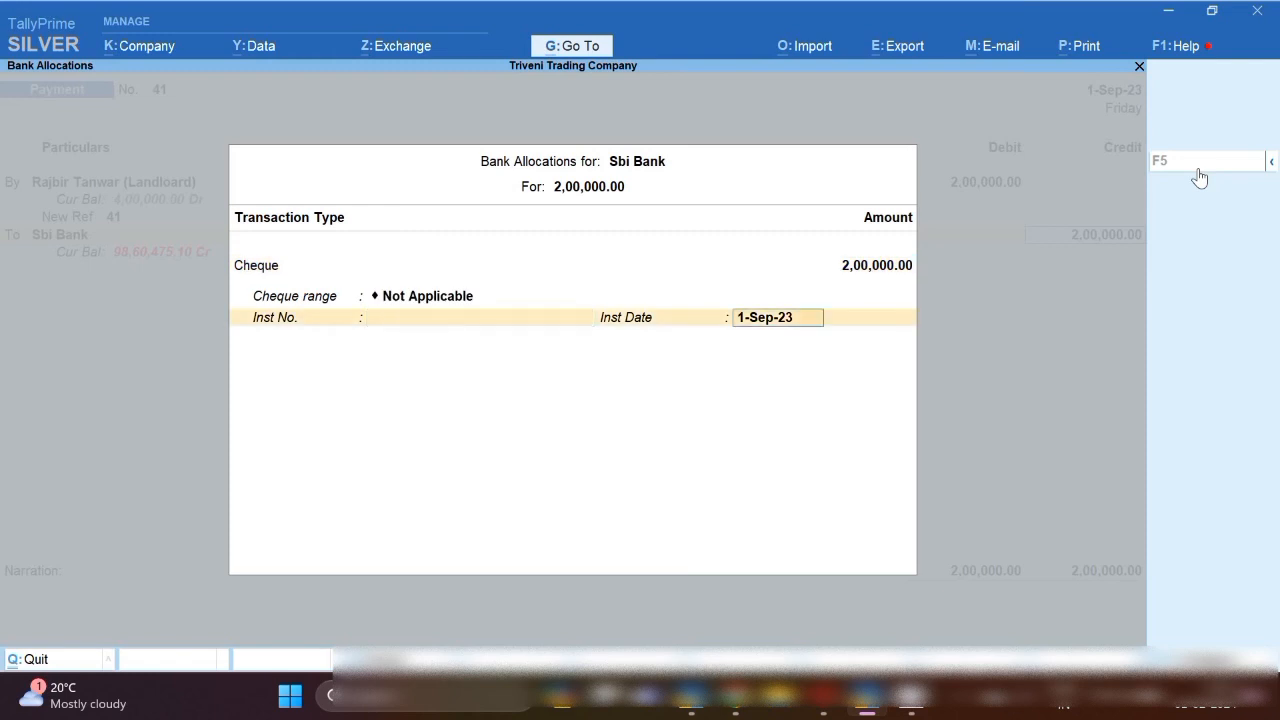
key(ctrl+r)
key(Return)
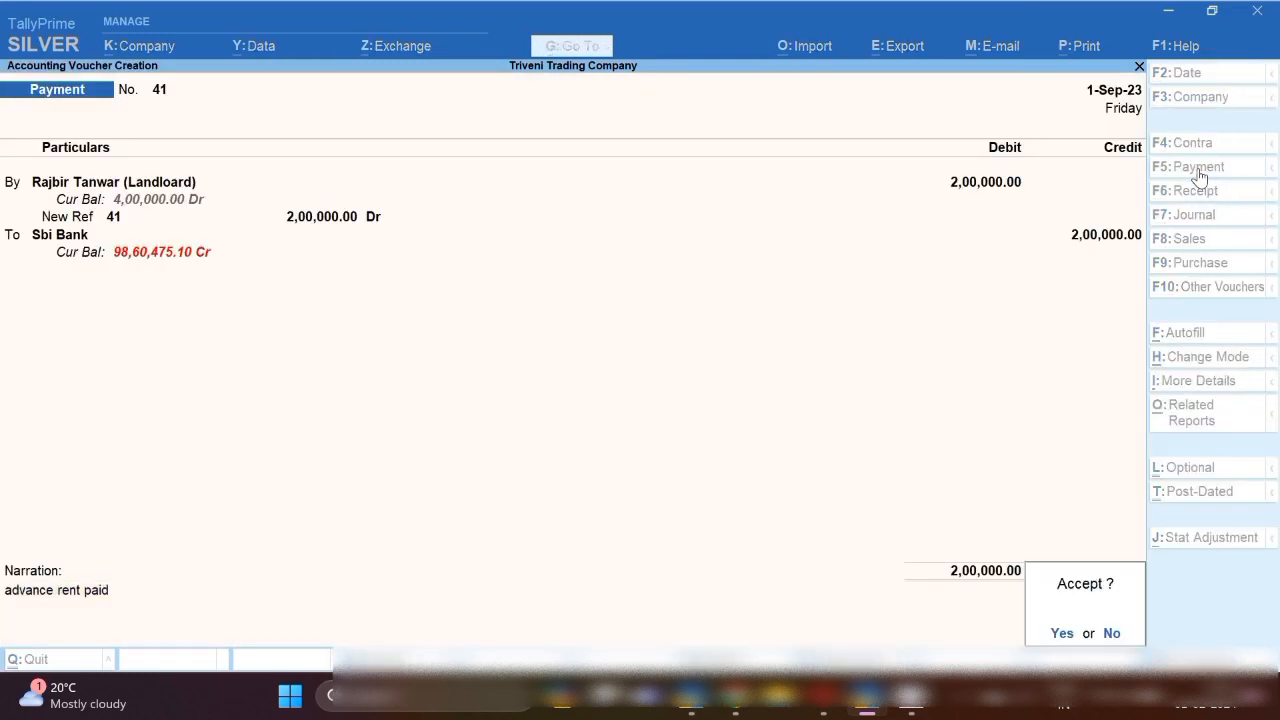
key(Return)
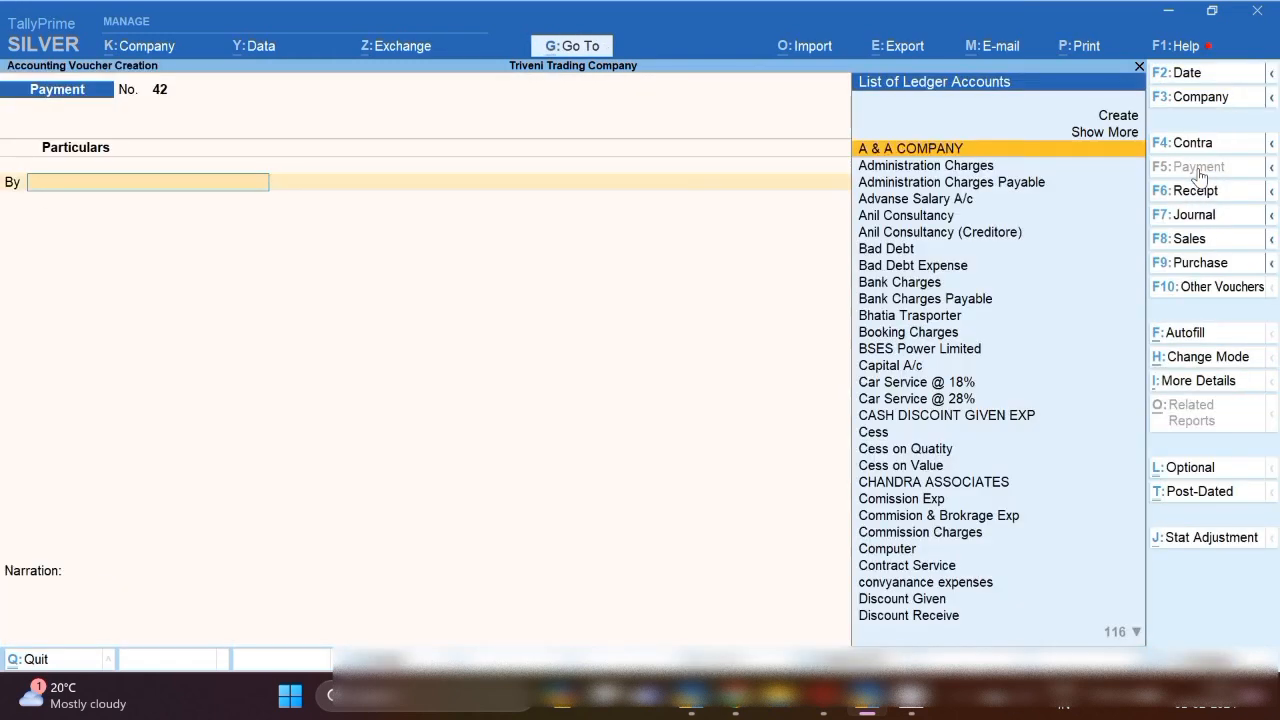
Open the Ledger Vouchers report for the landlord's ledger.
click(567, 47)
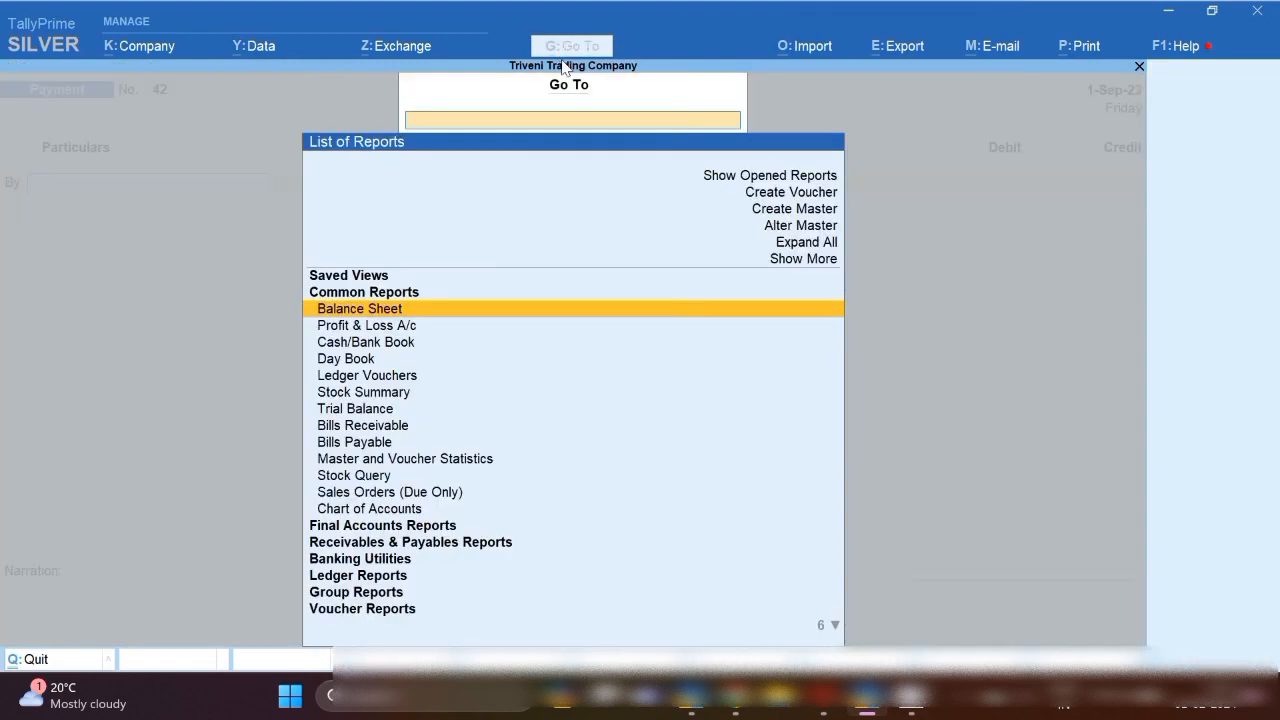
click(378, 578)
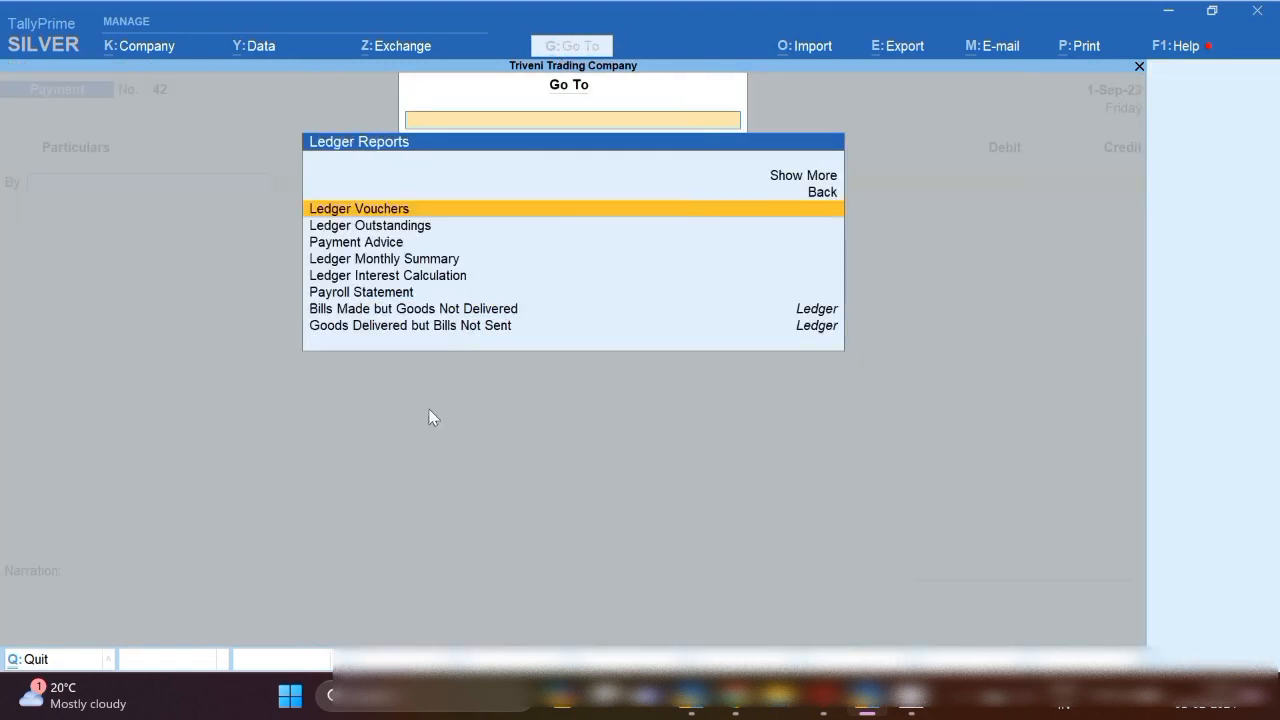
click(377, 211)
text(Raj)
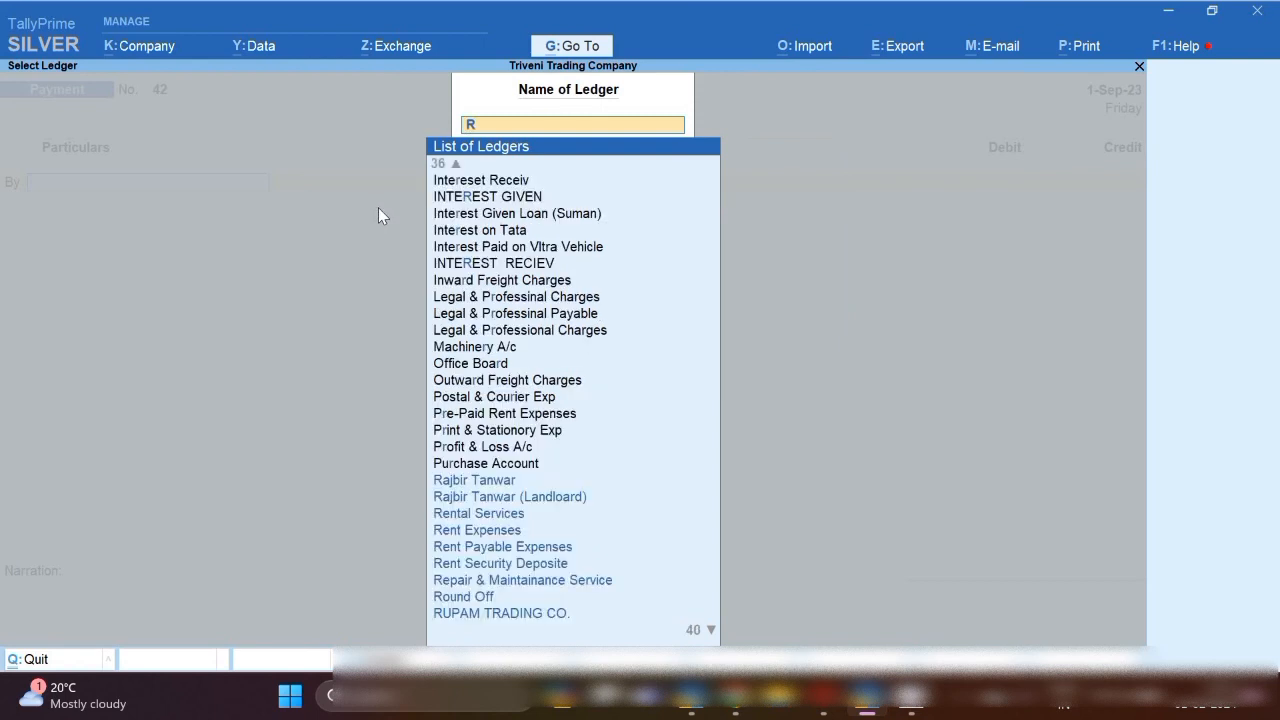
key(Down)
key(Down)
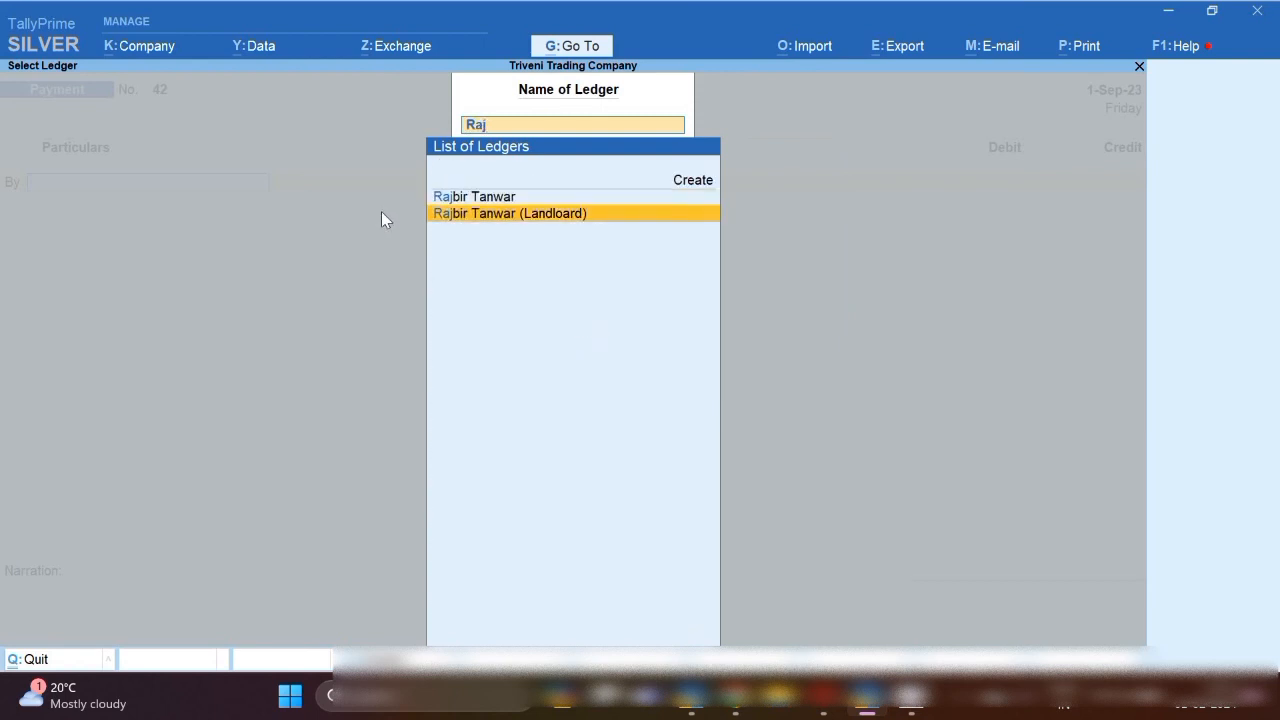
key(Return)
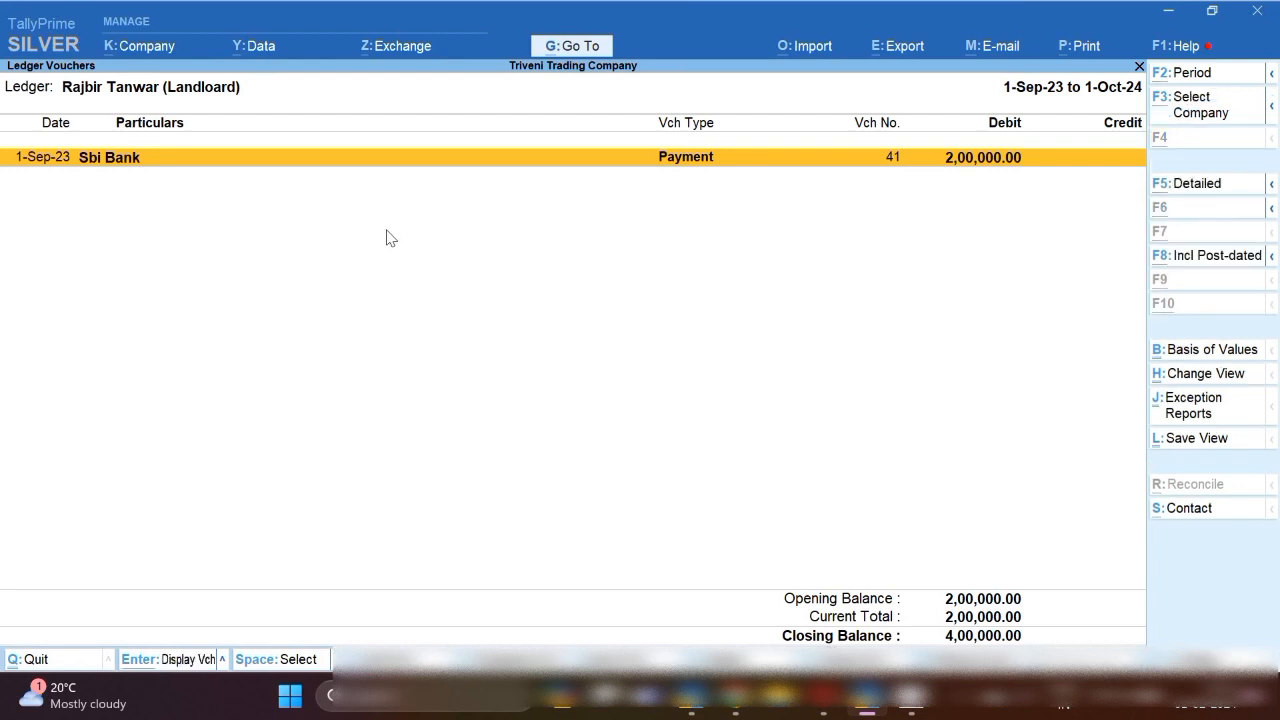
Set the report period from 1-4-23 to review both 2,00,000 payments, then start a new voucher.
key(alt+F2)
text(1-4-23)
key(Return)
key(Return)
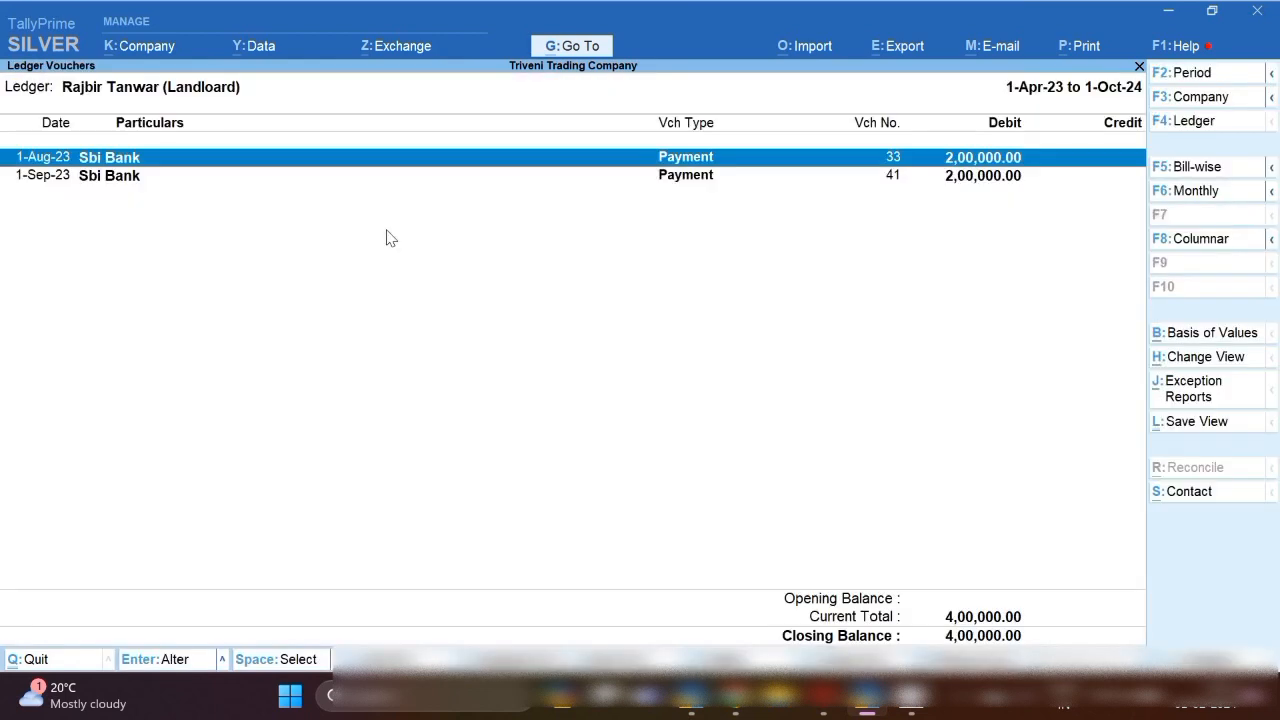
key(Down)
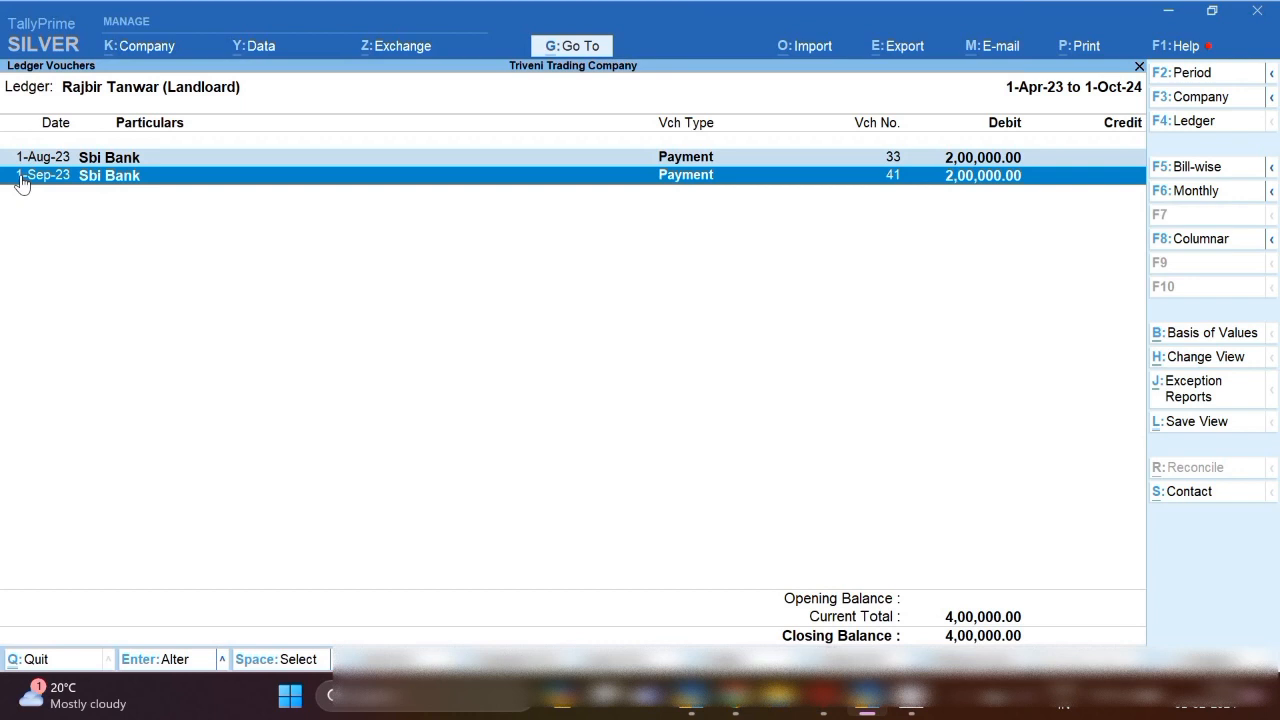
key(alt+a)
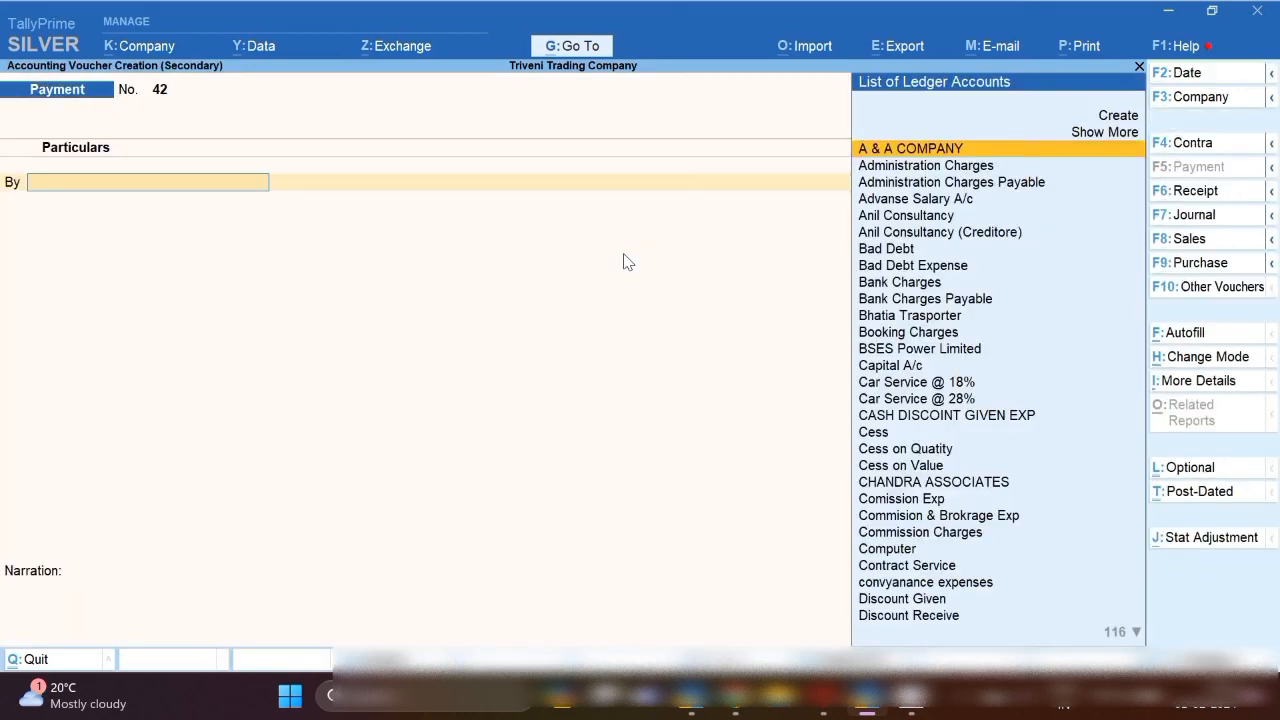
Create a Journal dated 1-1-24 debiting Rent Expenses 4,00,000.
click(1199, 218)
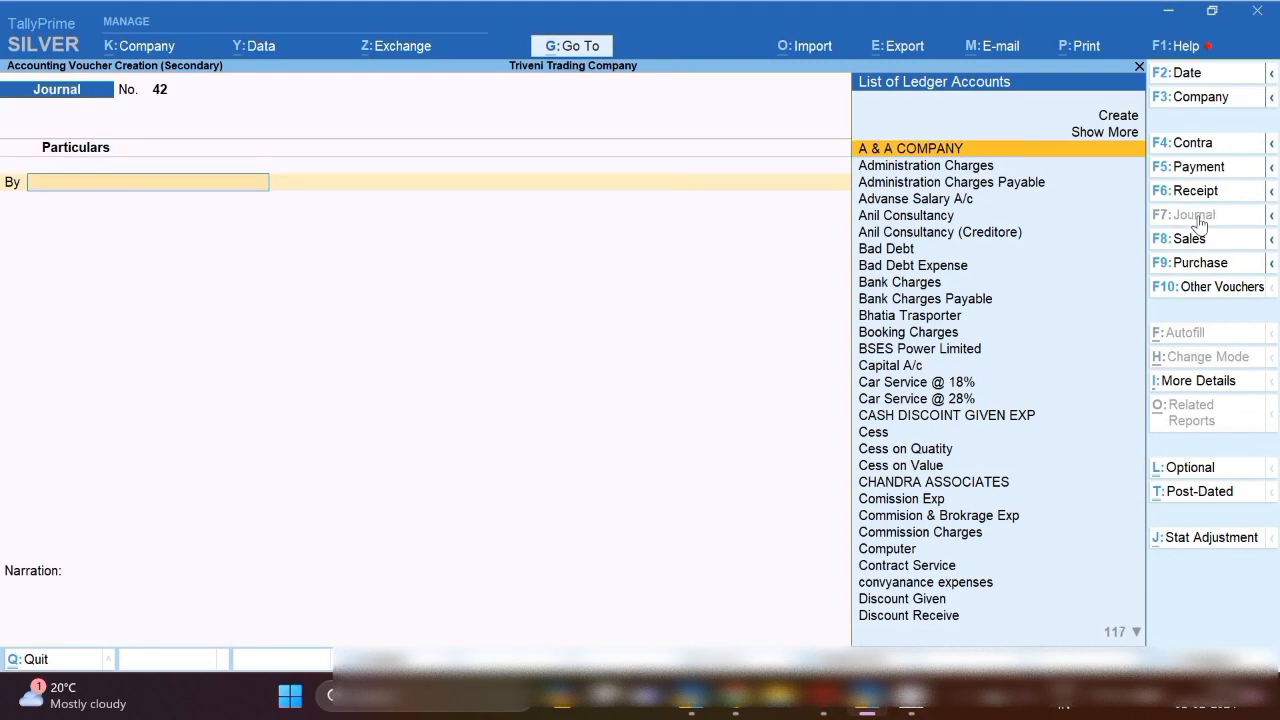
text(Rent)
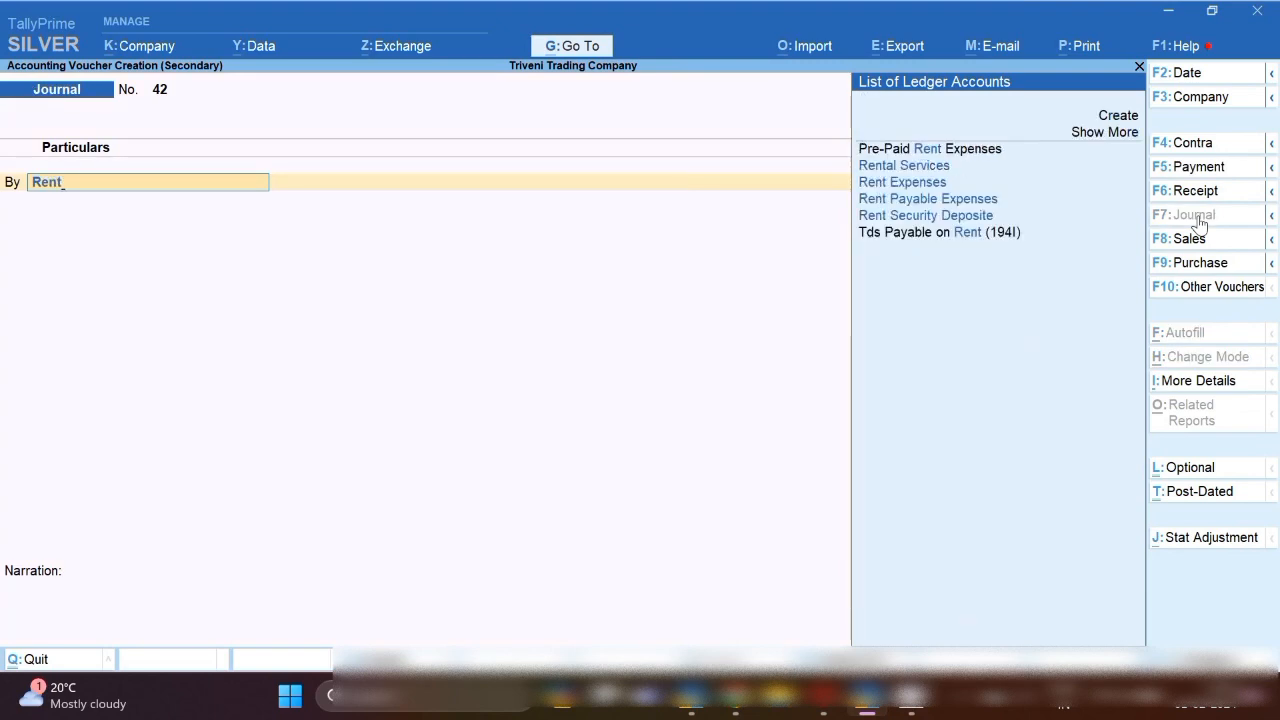
key(Down)
key(Down)
key(Return)
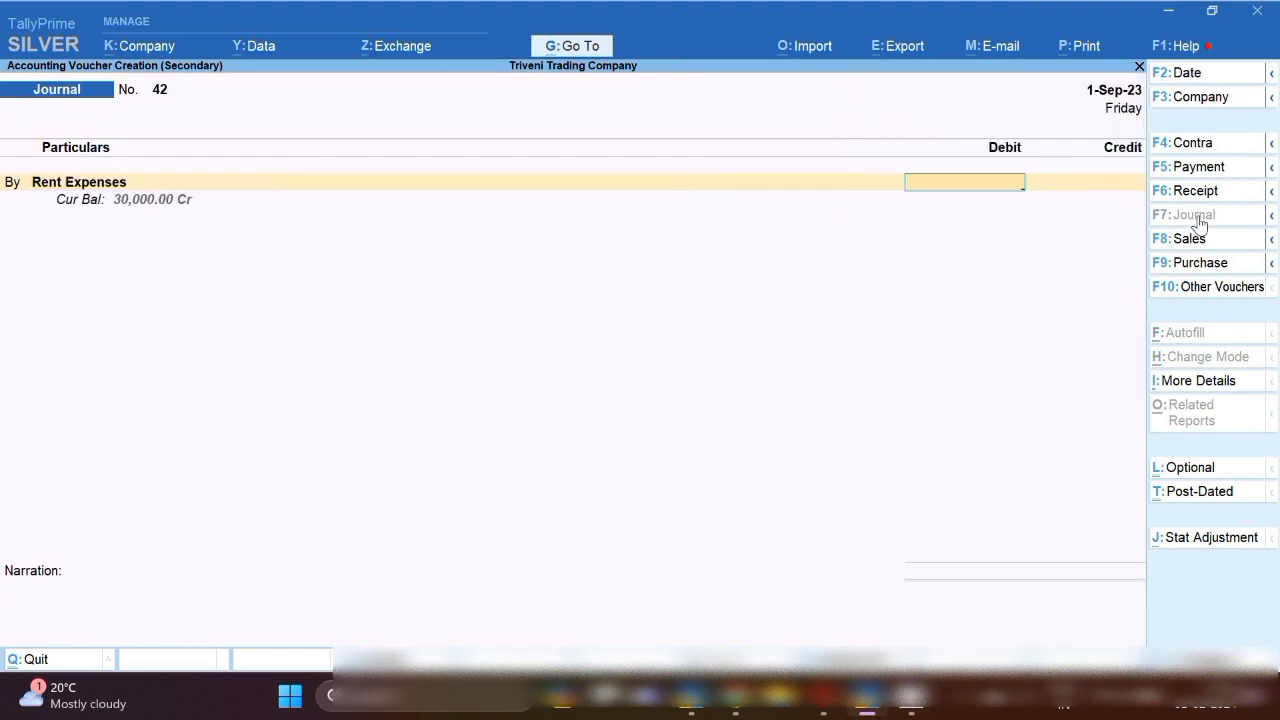
text(400000)
key(F2)
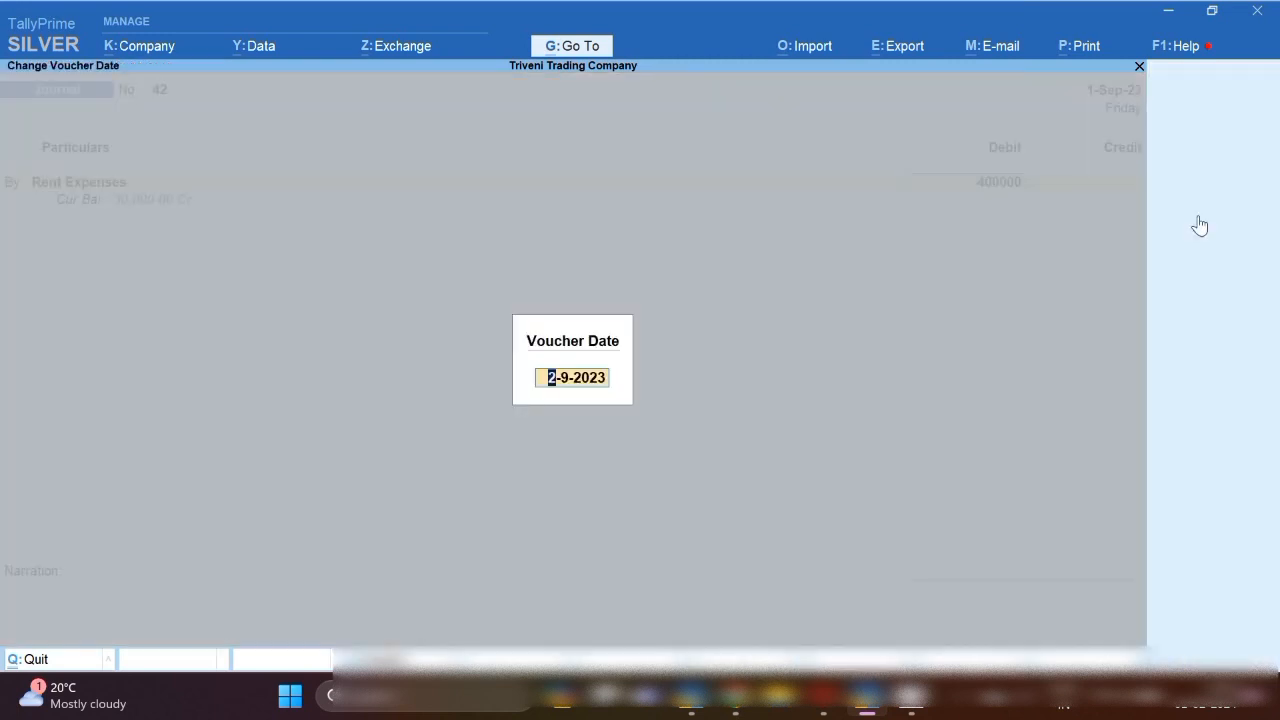
text(1.4)
key(BackSpace)
key(BackSpace)
key(BackSpace)
text(1.1.24)
key(Return)
key(Return)
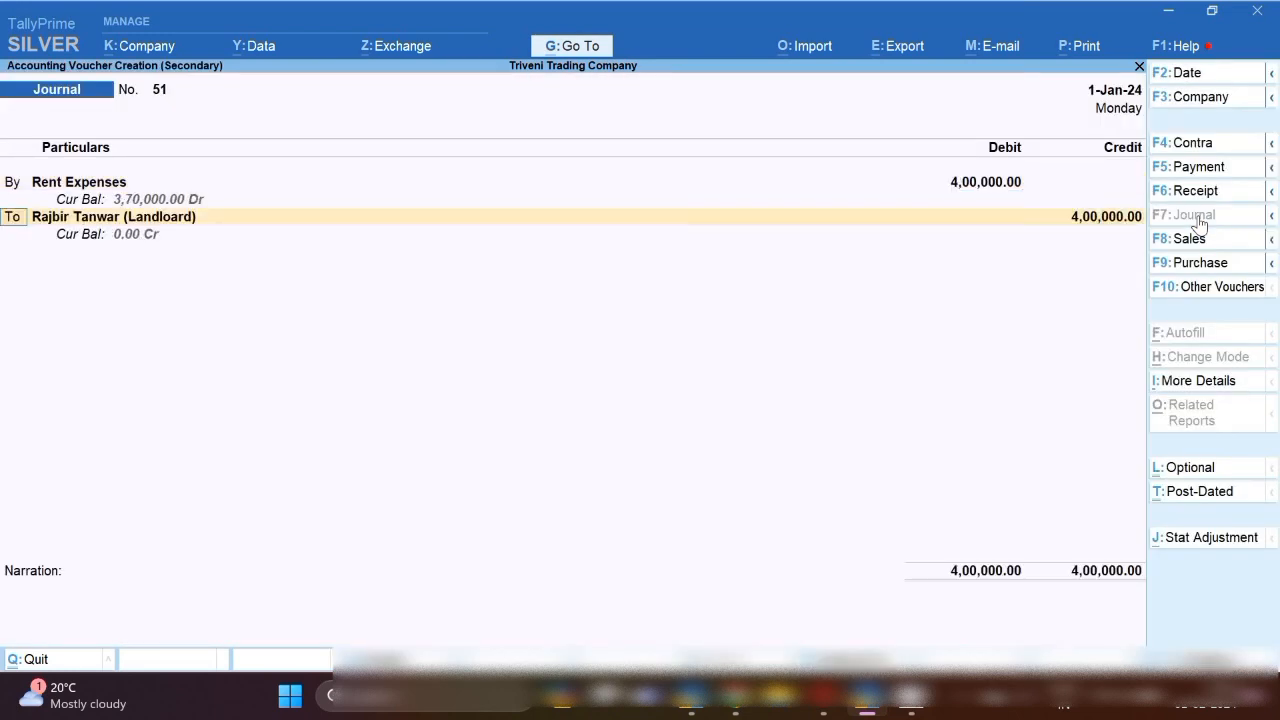
text(b)
key(Return)
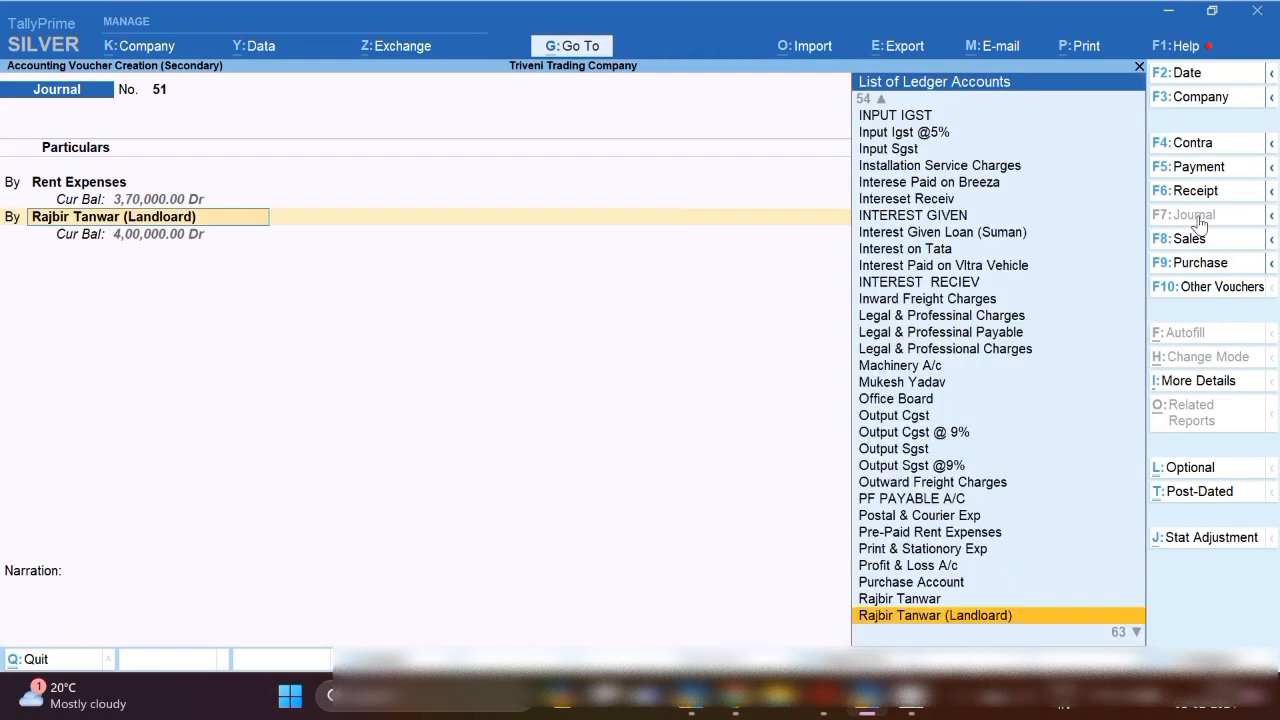
Debit INPUT IGST 72,000 and credit the landlord's ledger 4,72,000.
text(Igs)
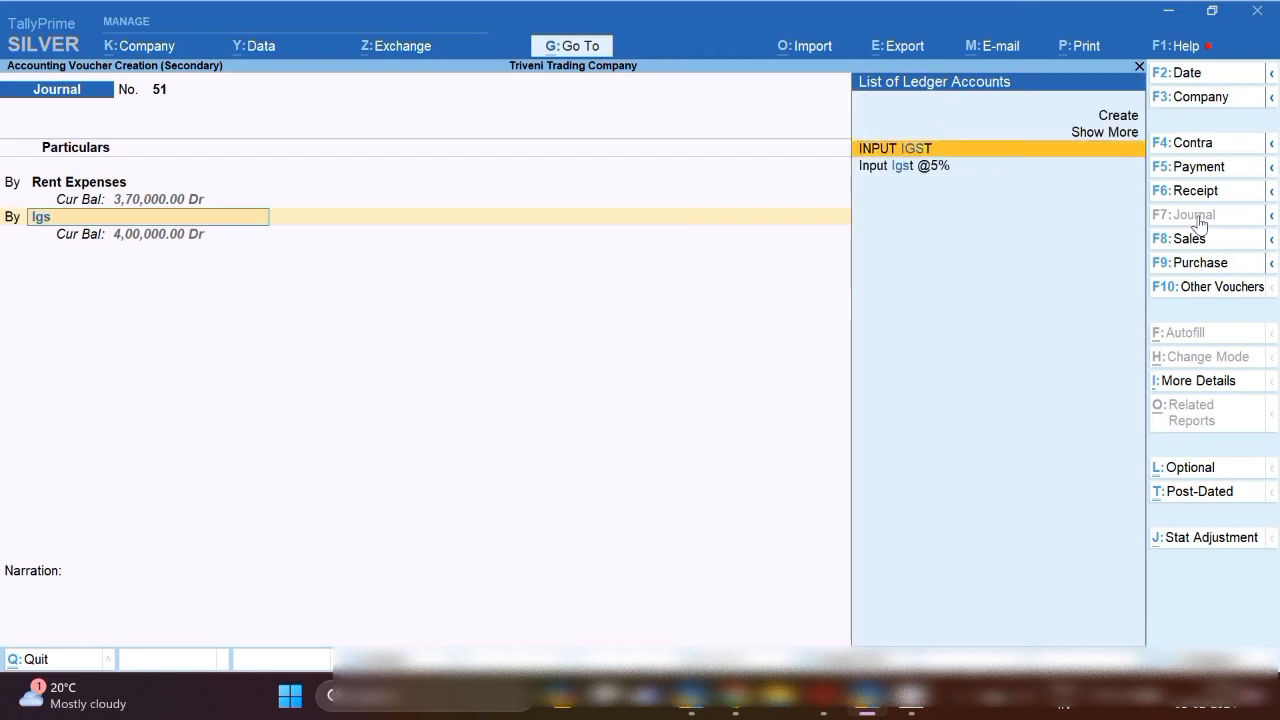
key(Return)
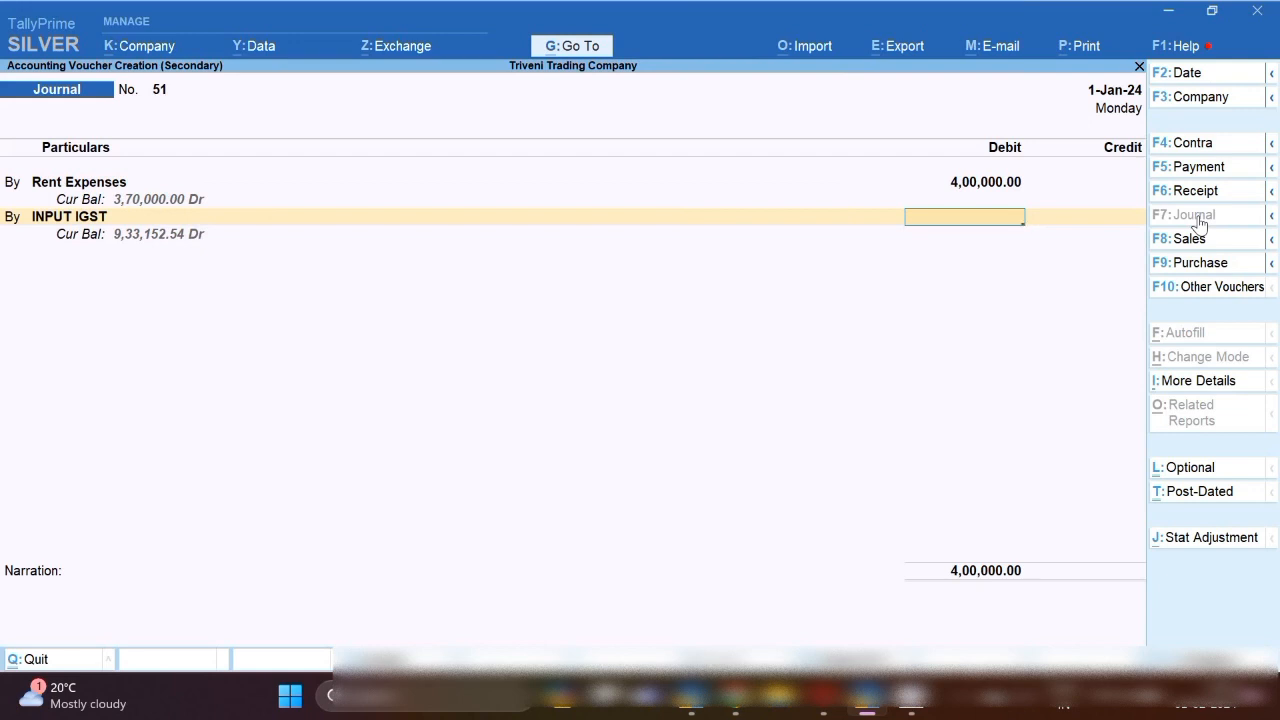
text(72000)
key(Return)
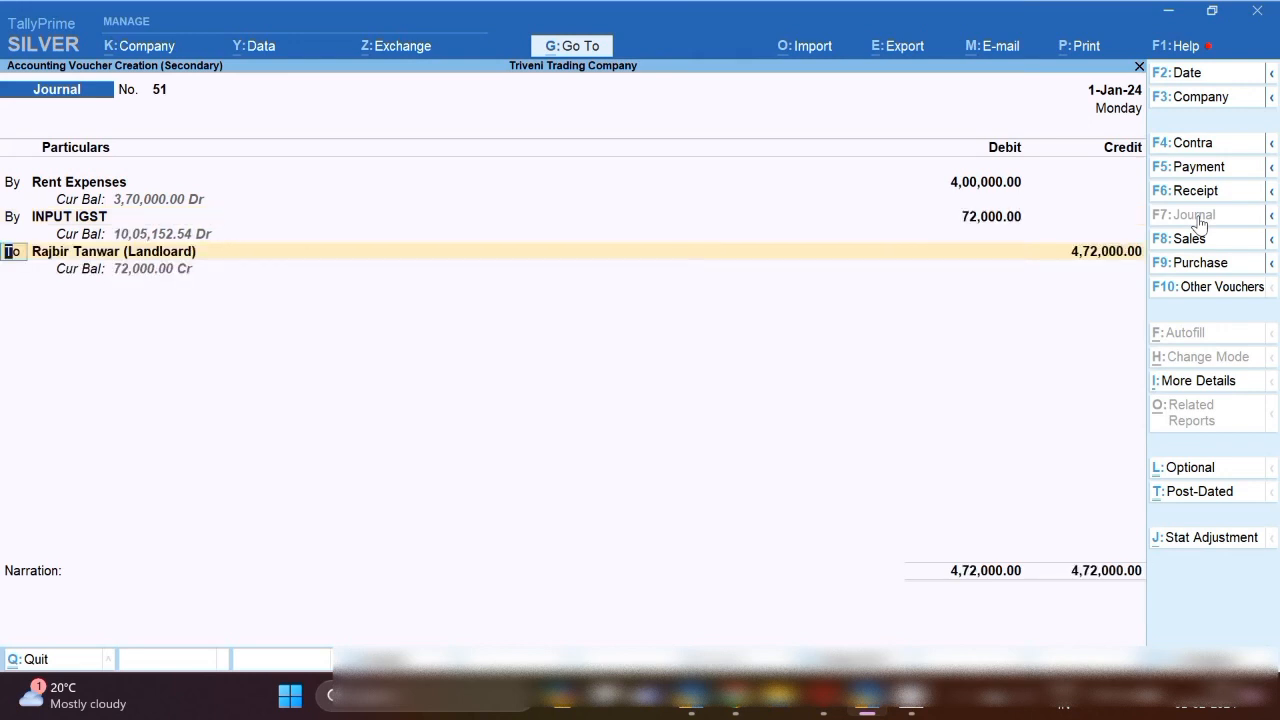
key(Return)
key(Return)
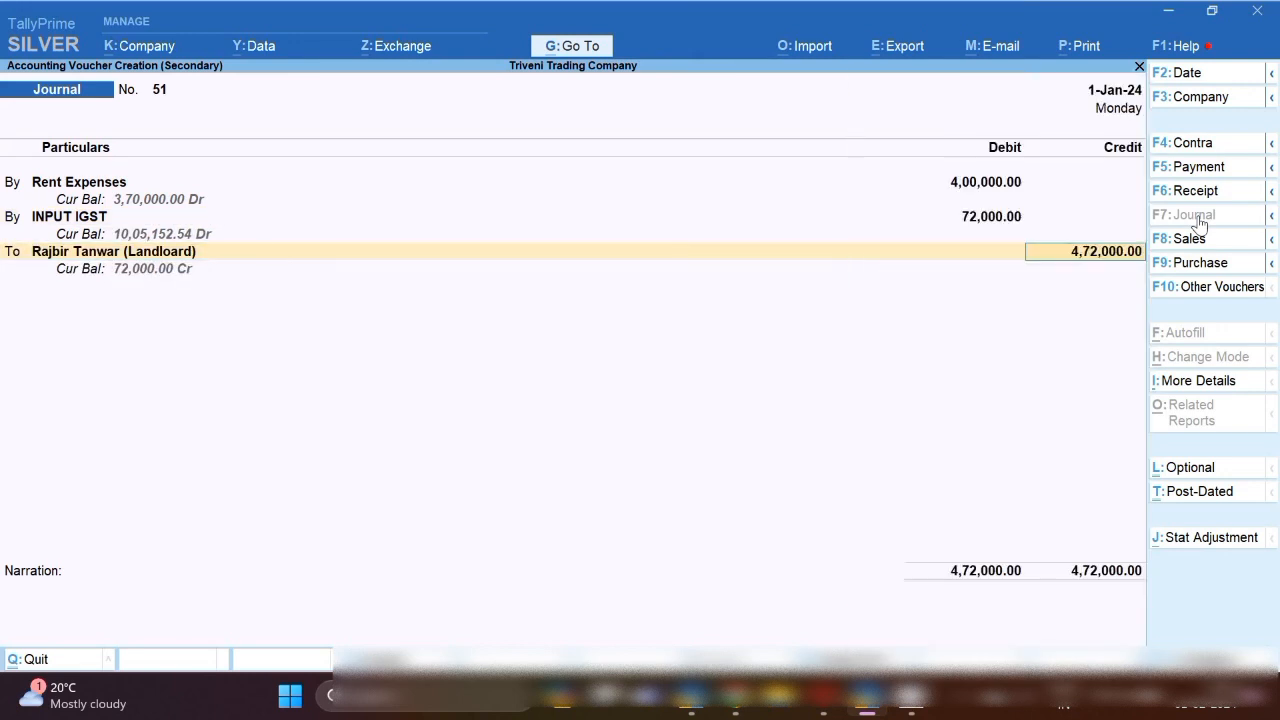
key(Return)
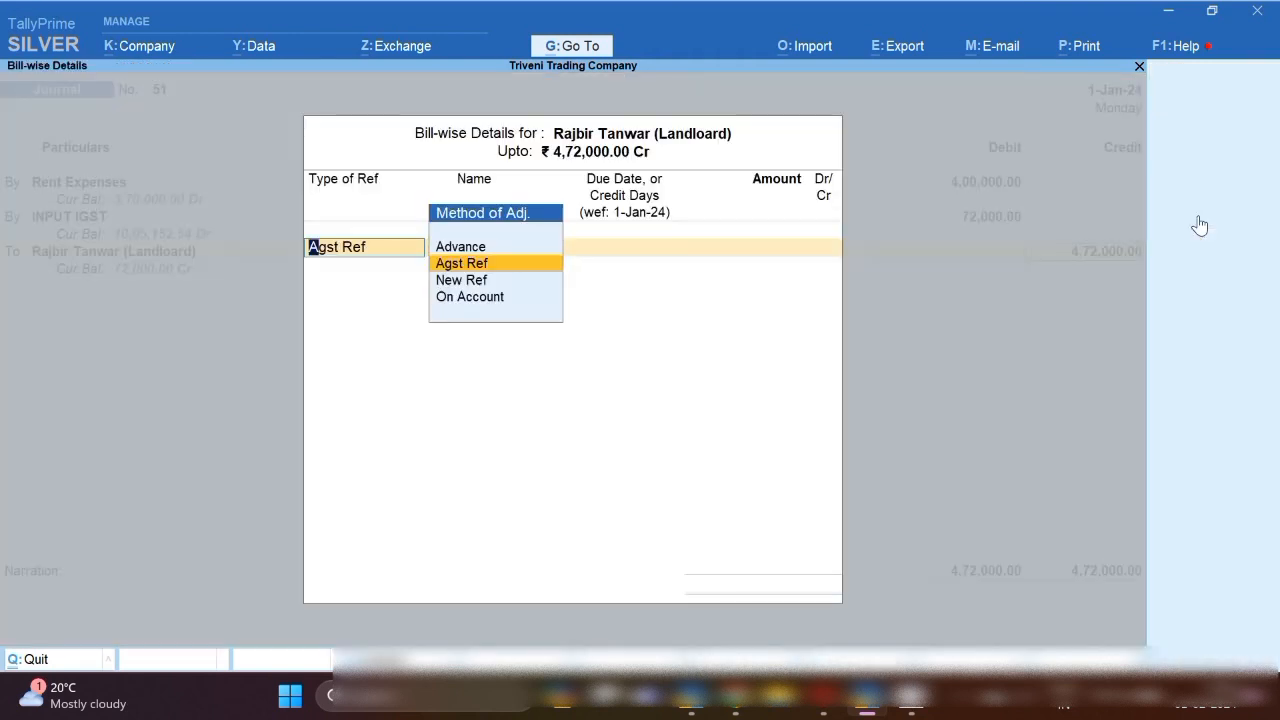
key(Return)
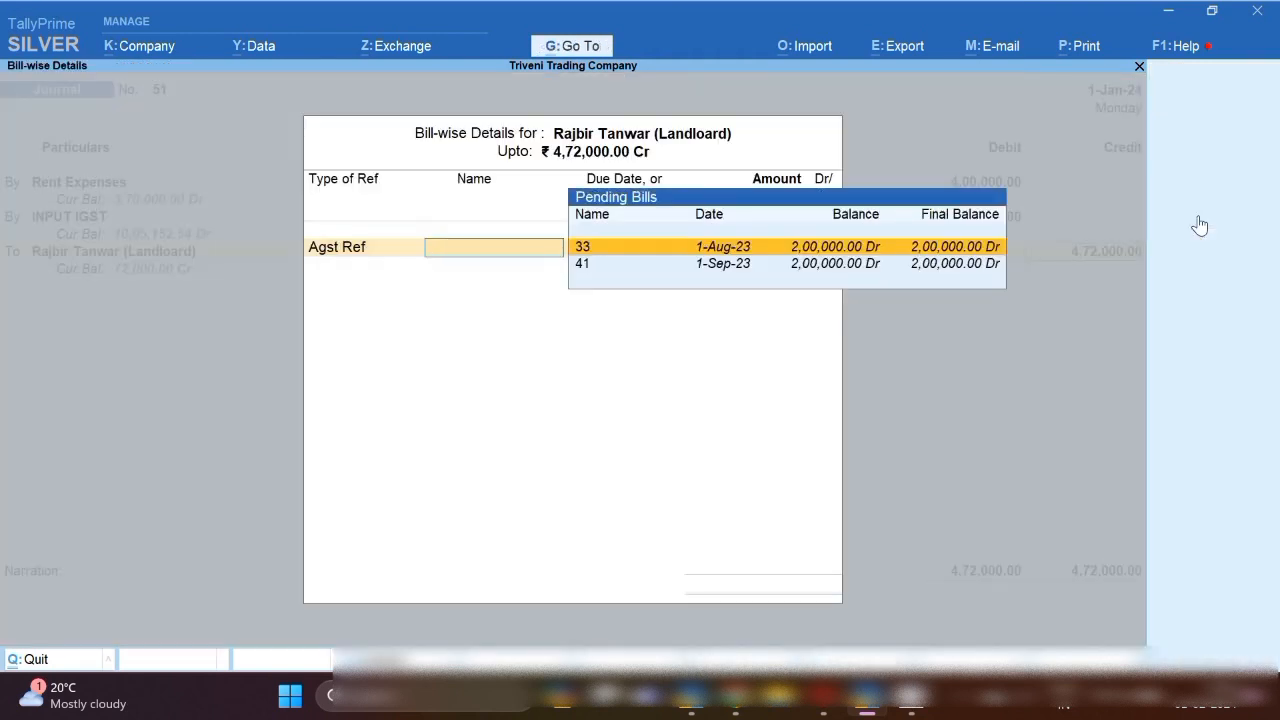
Adjust the 4,72,000 credit against bills 33 and 41 plus New Ref 51 for 72,000, then save the journal.
key(Return)
key(Return)
key(Return)
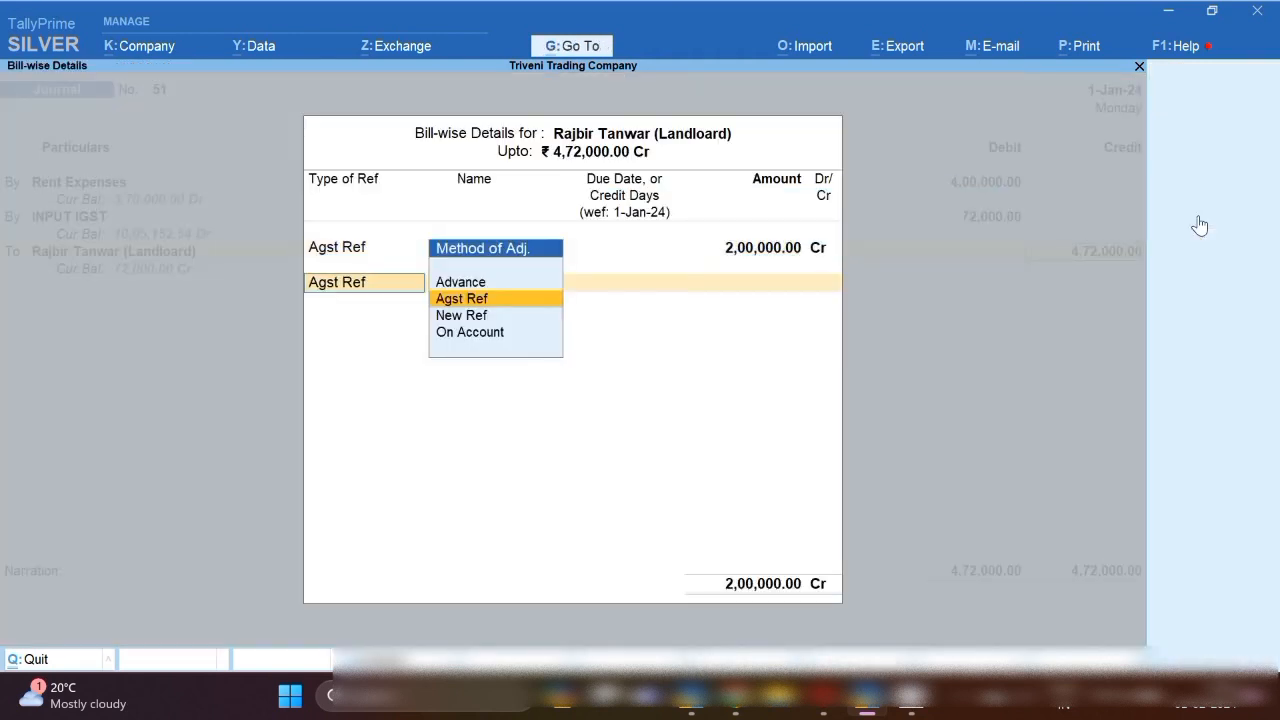
key(Return)
key(Return)
key(Return)
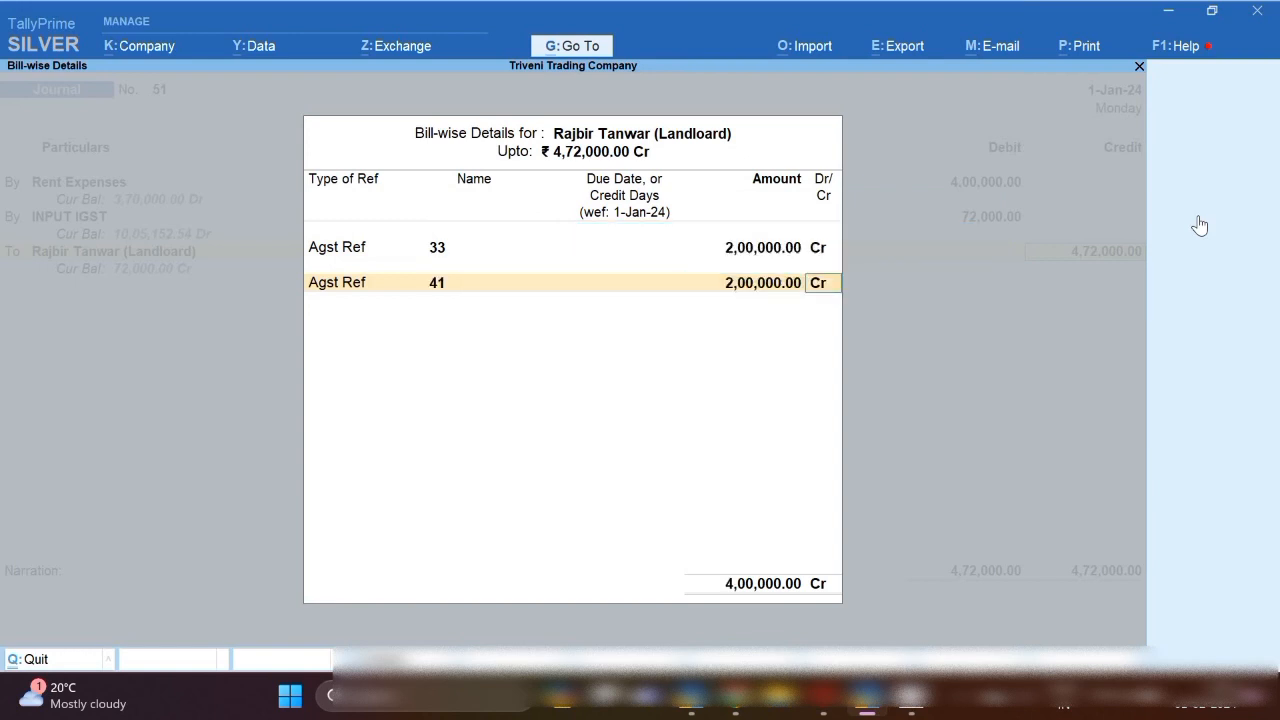
key(Return)
key(Down)
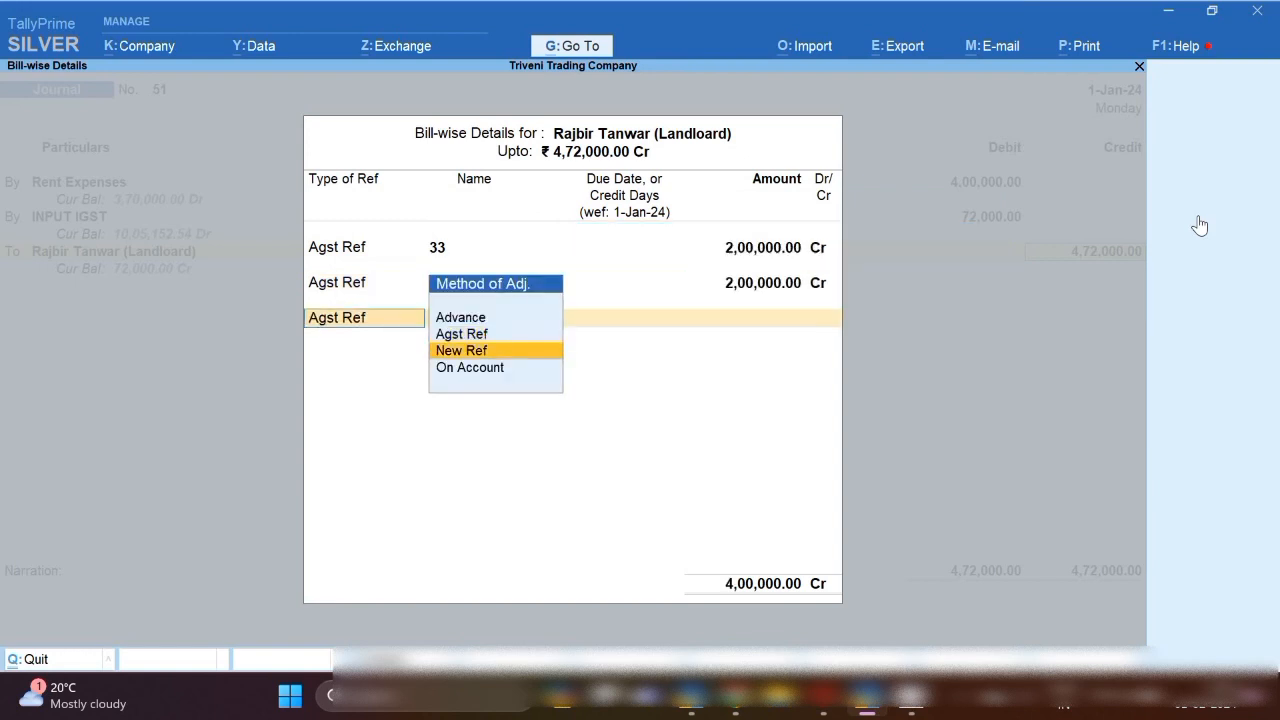
key(Return)
key(Return)
key(Return)
key(Return)
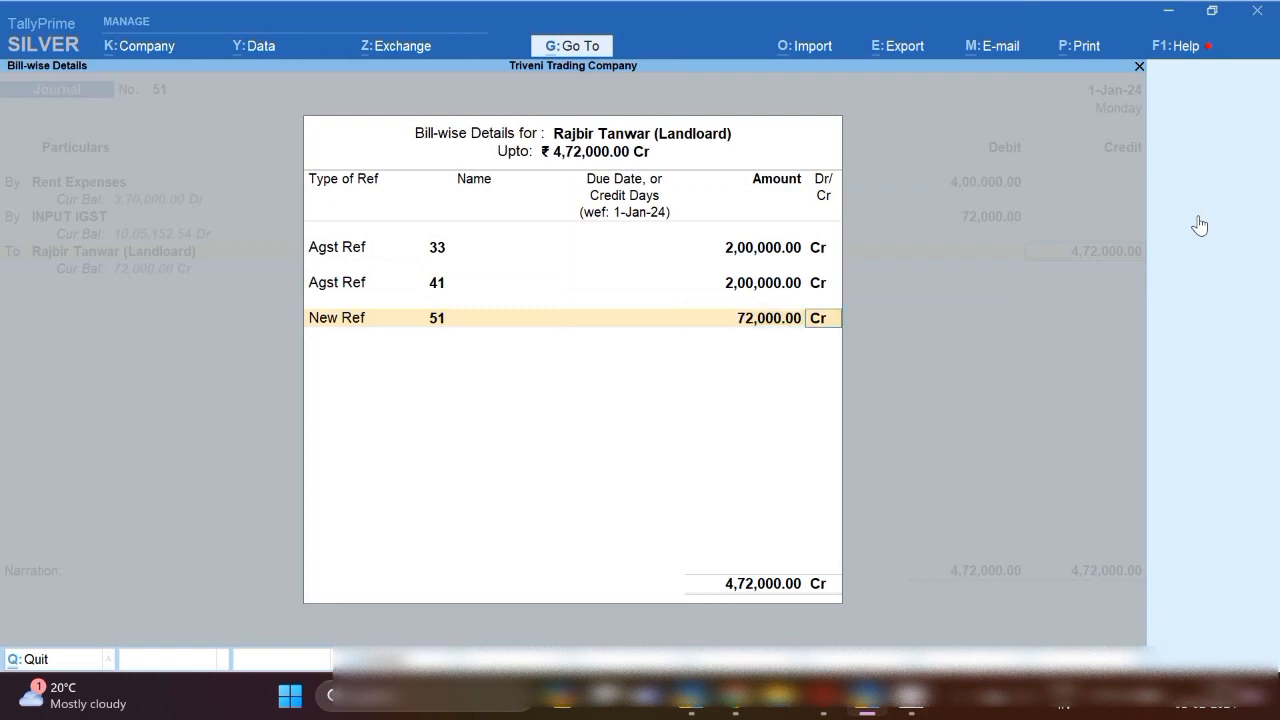
key(Return)
key(Return)
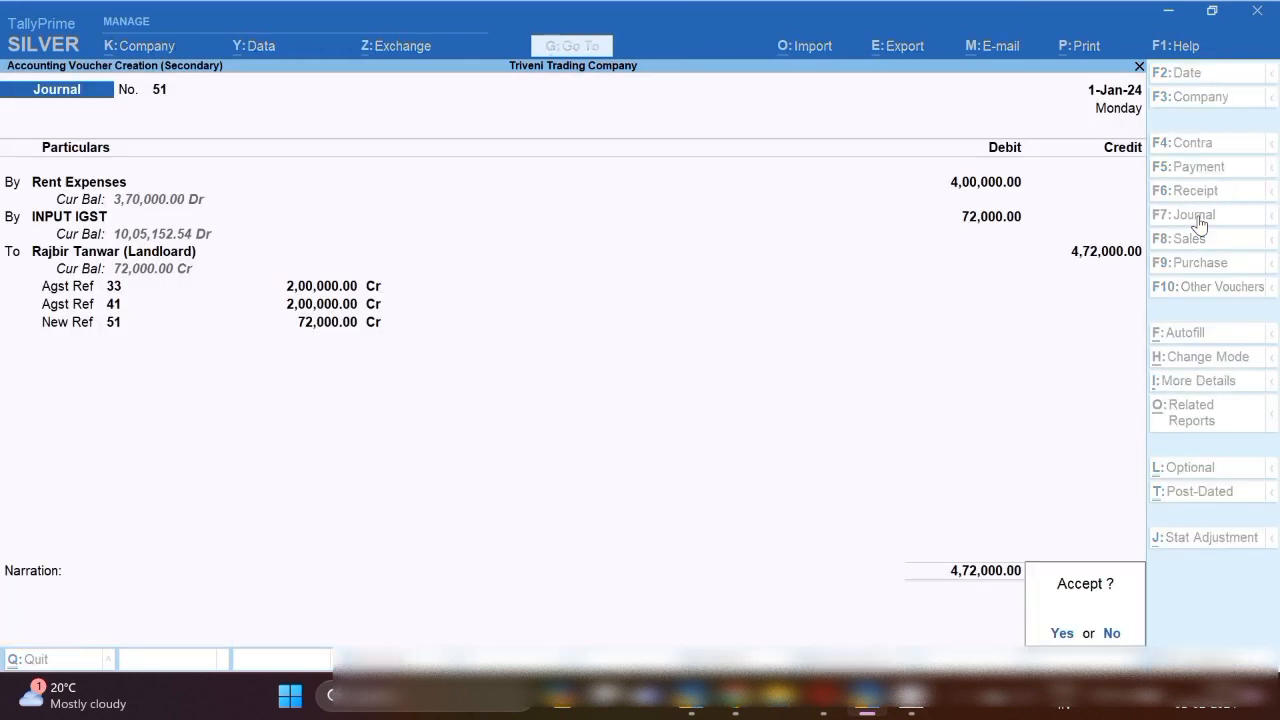
key(Return)
key(Up)
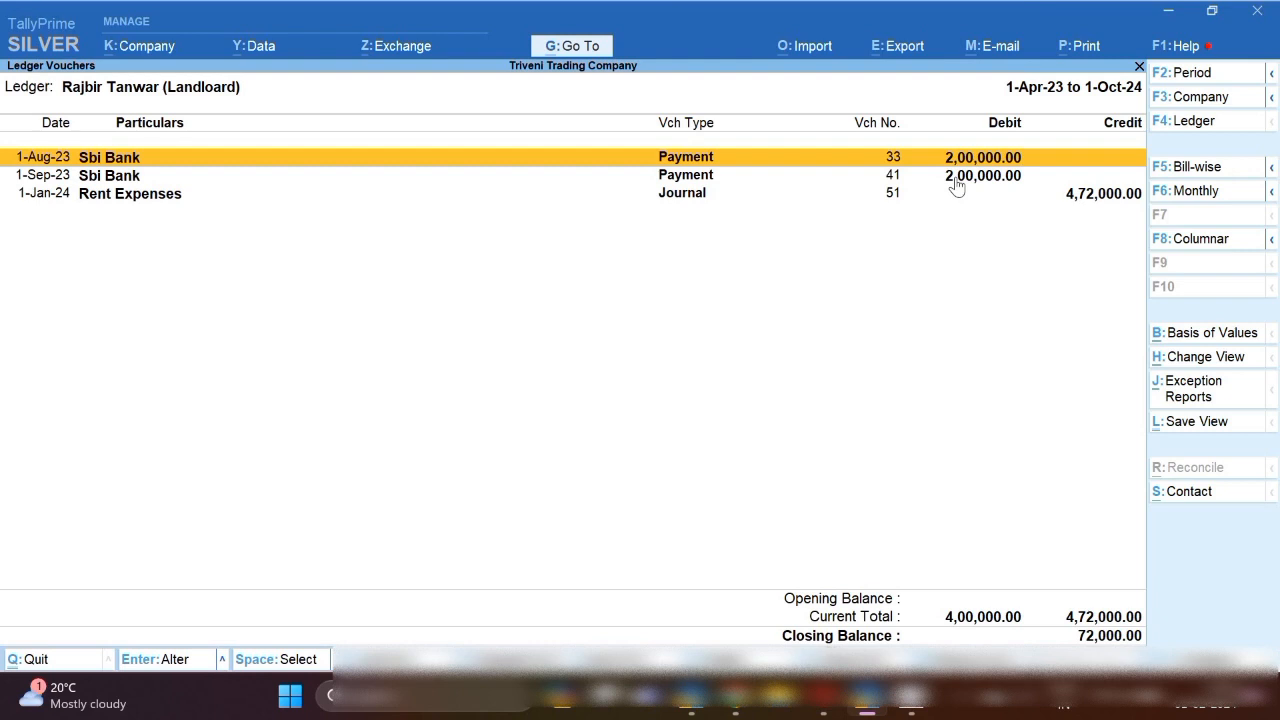
key(Down)
key(Down)
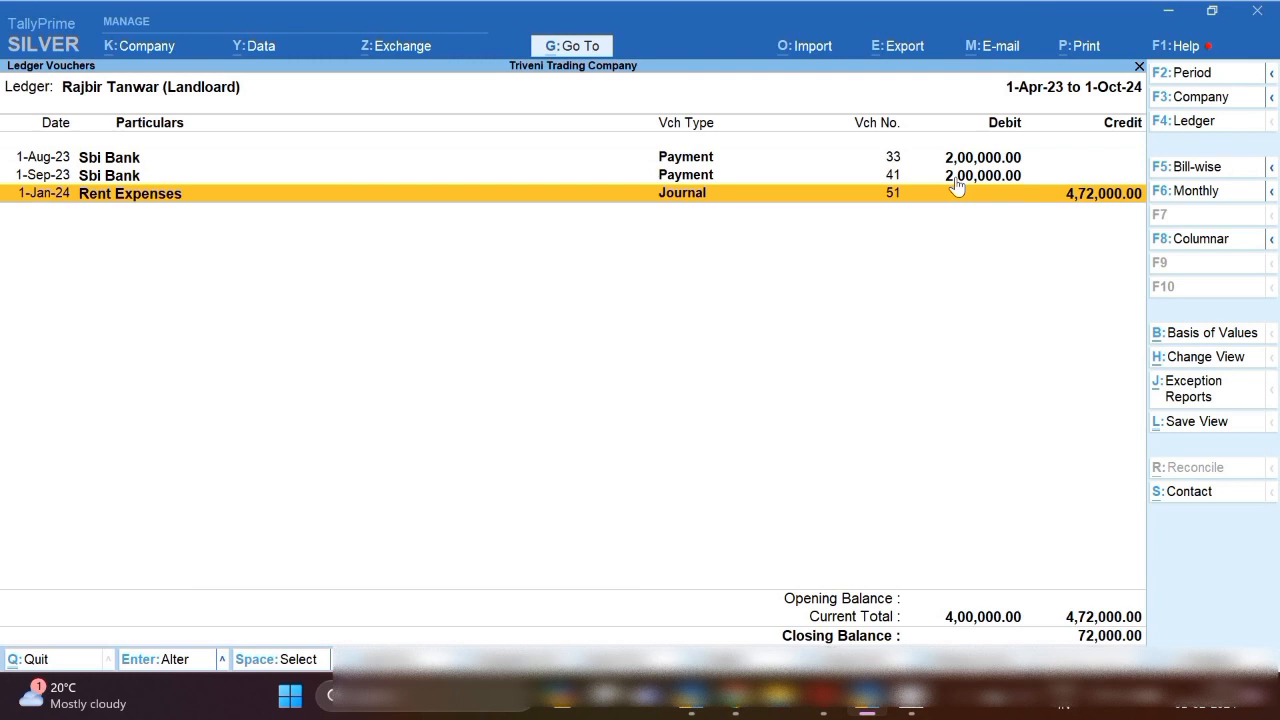
key(Return)
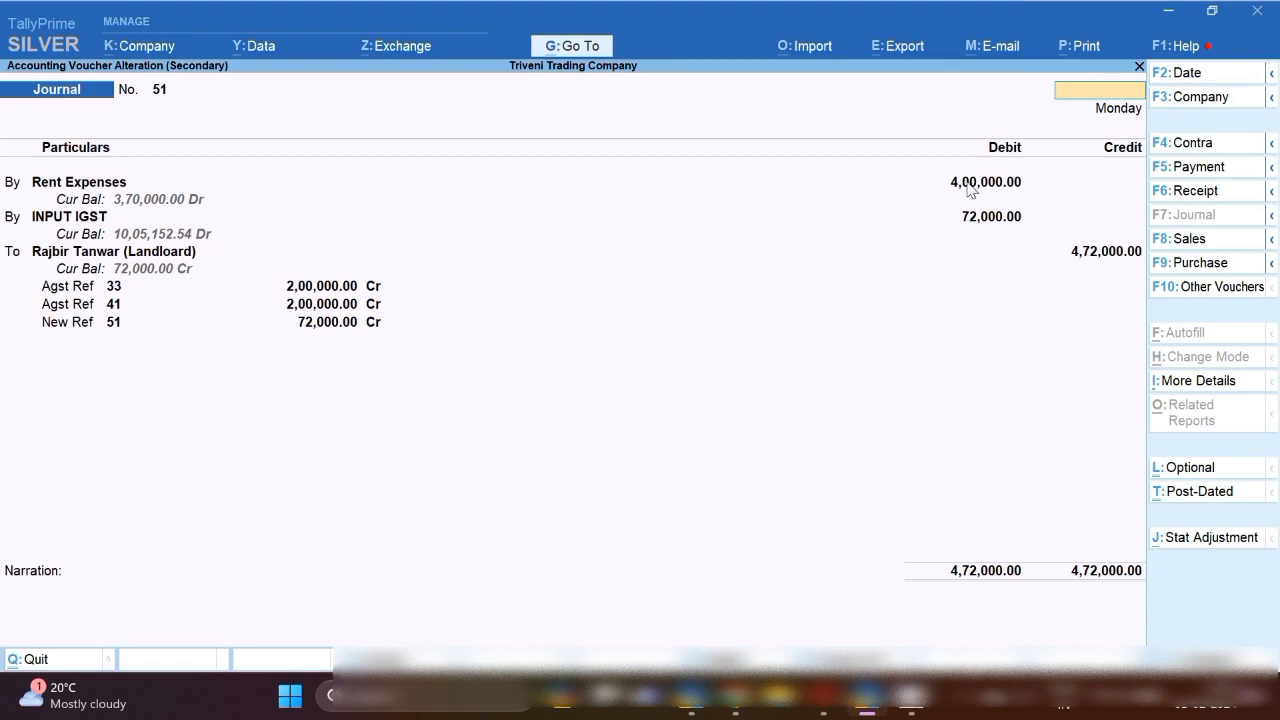
key(Escape)
key(y)
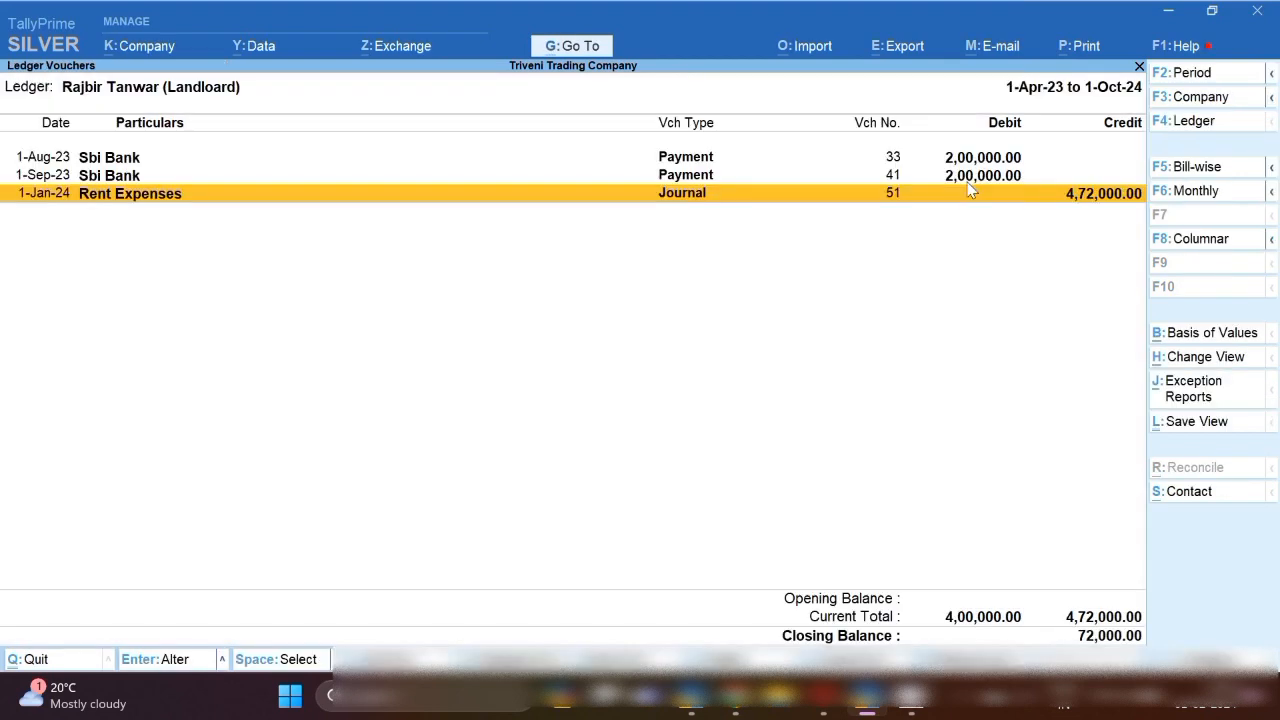
Start a Journal dated 1-1-24 debiting the landlord 40,000 against bill 51, crediting Tds Payable on Rent (194I).
key(alt+a)
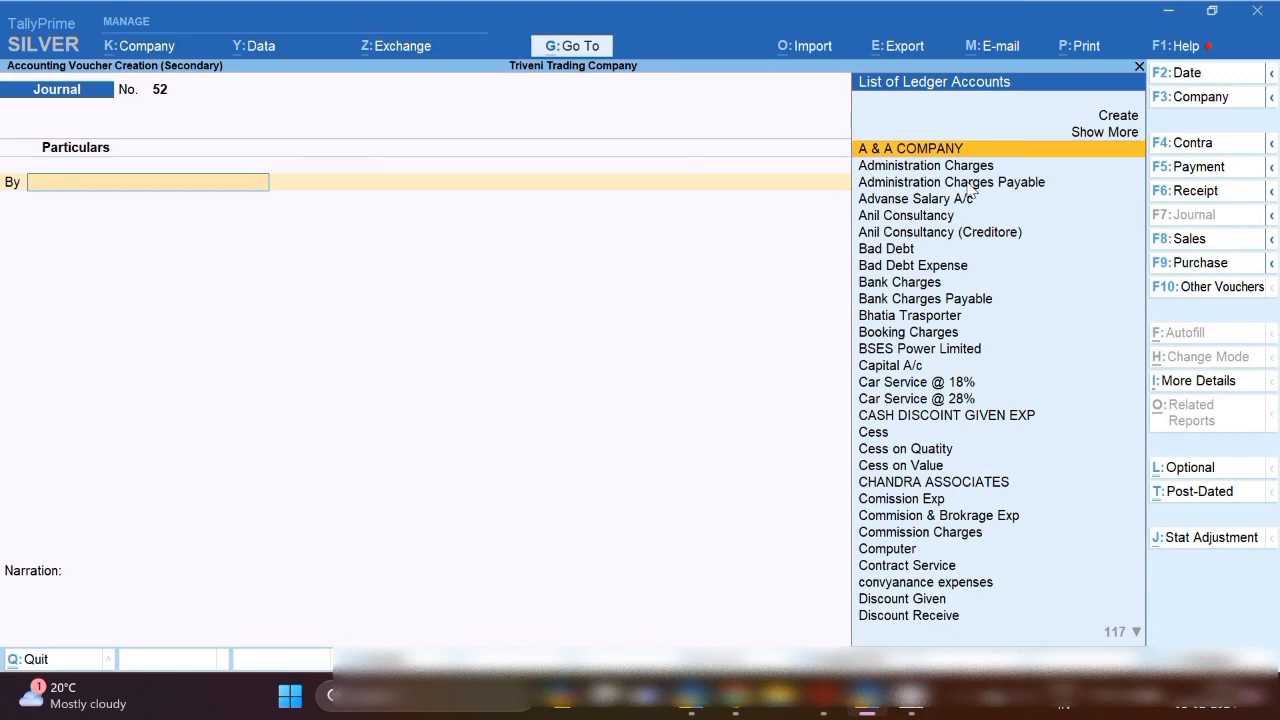
key(F2)
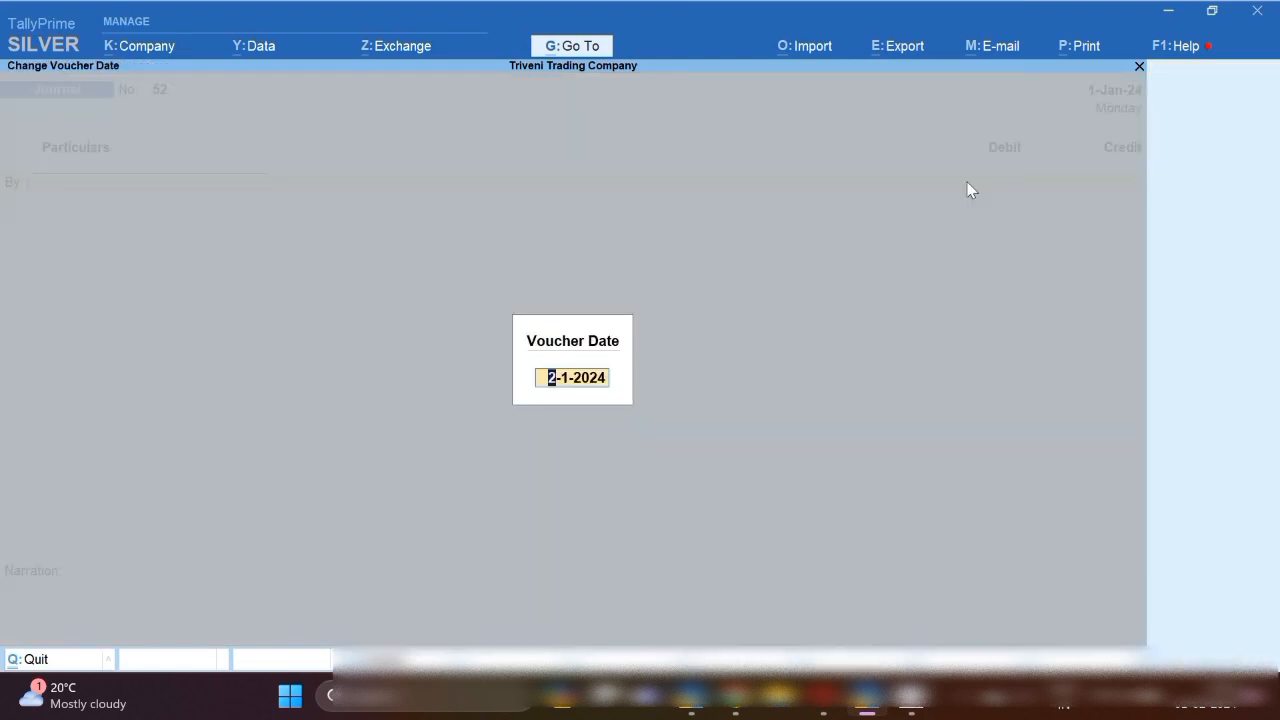
text(1.1.24)
key(Return)
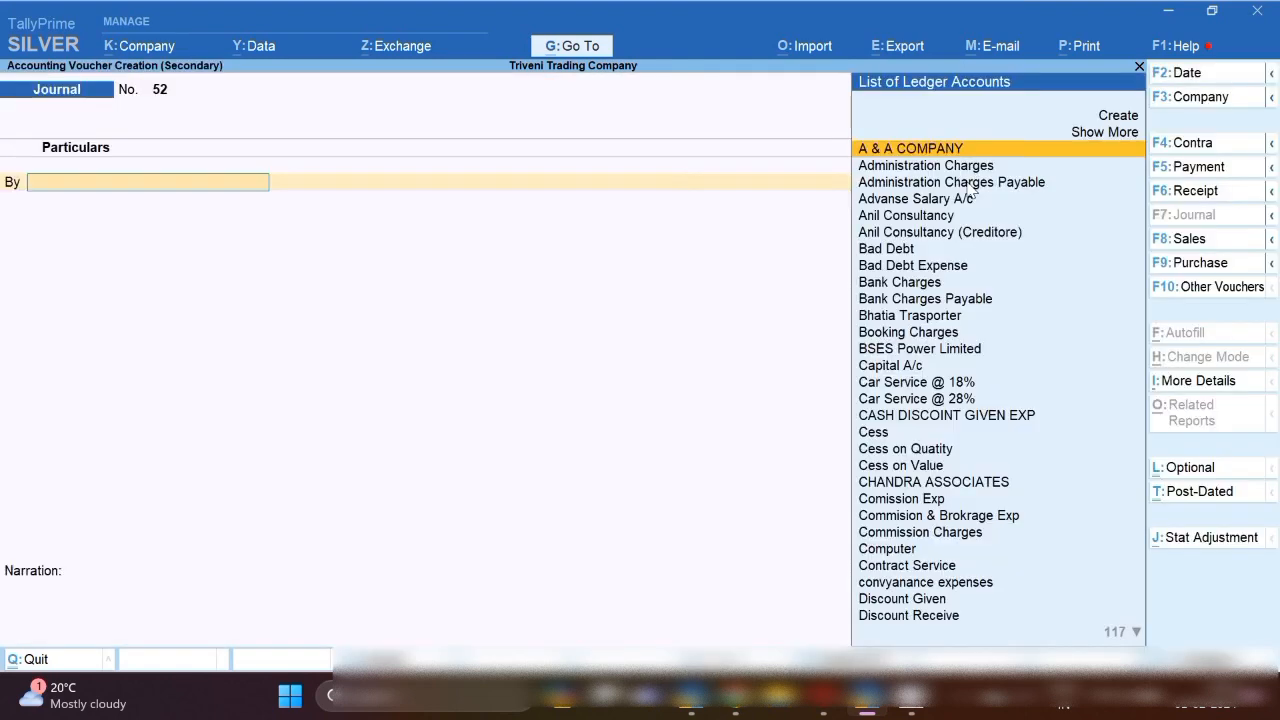
text(R)
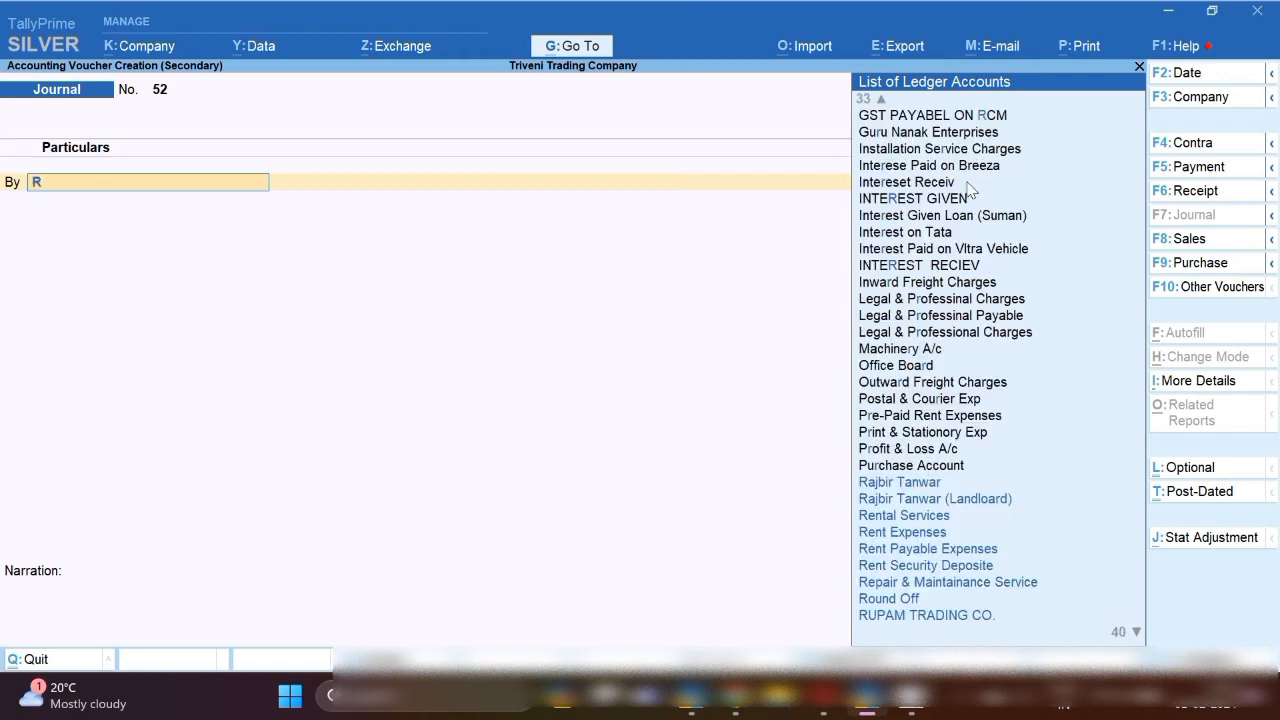
text(aj)
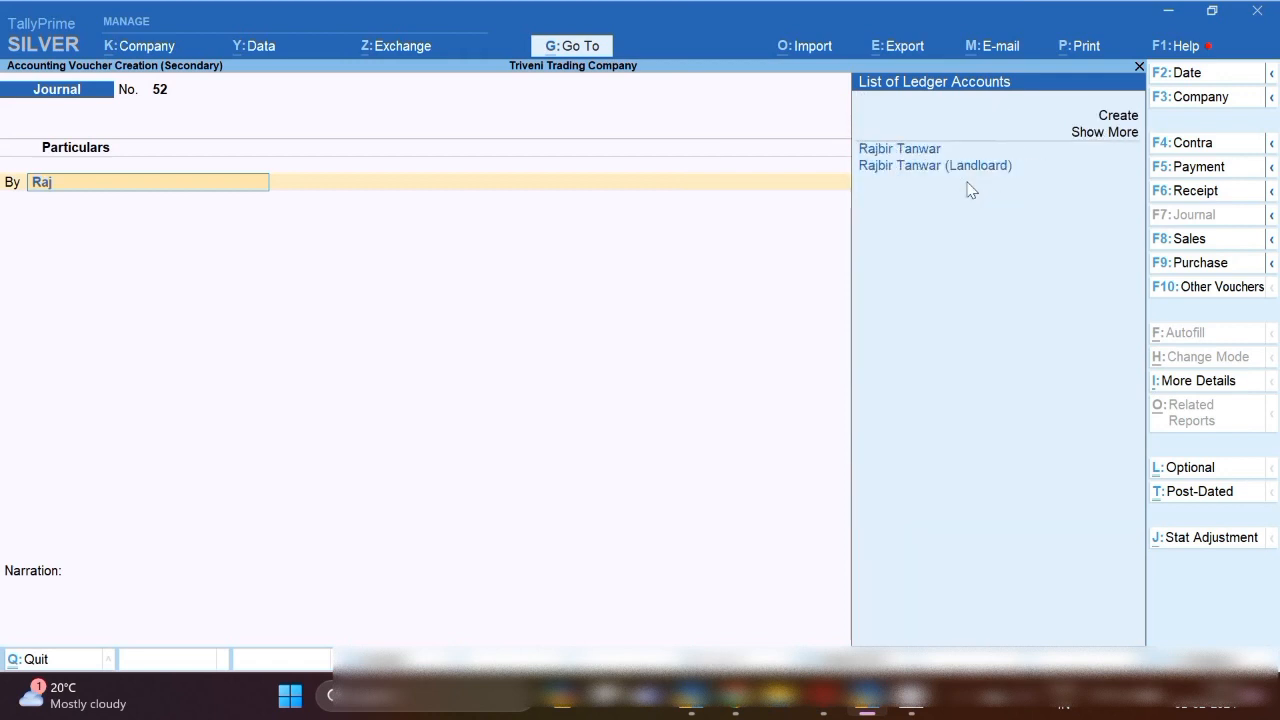
key(Down)
key(Return)
text(40000)
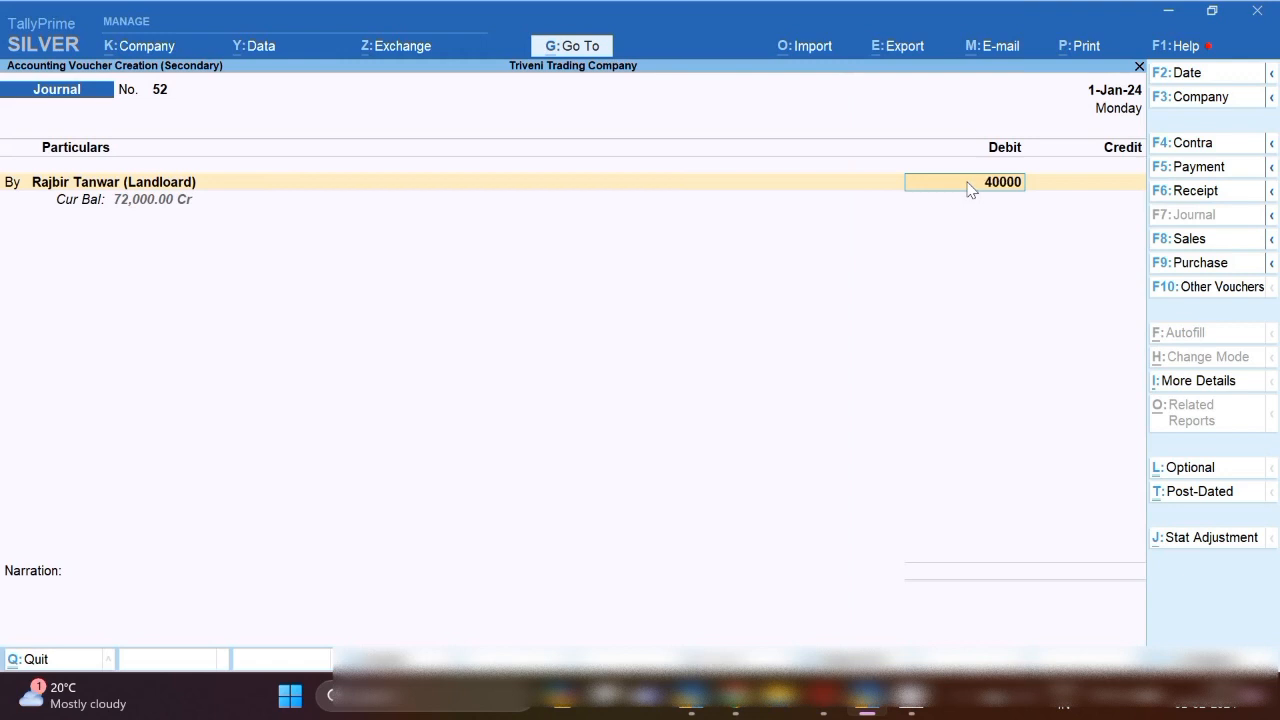
key(Return)
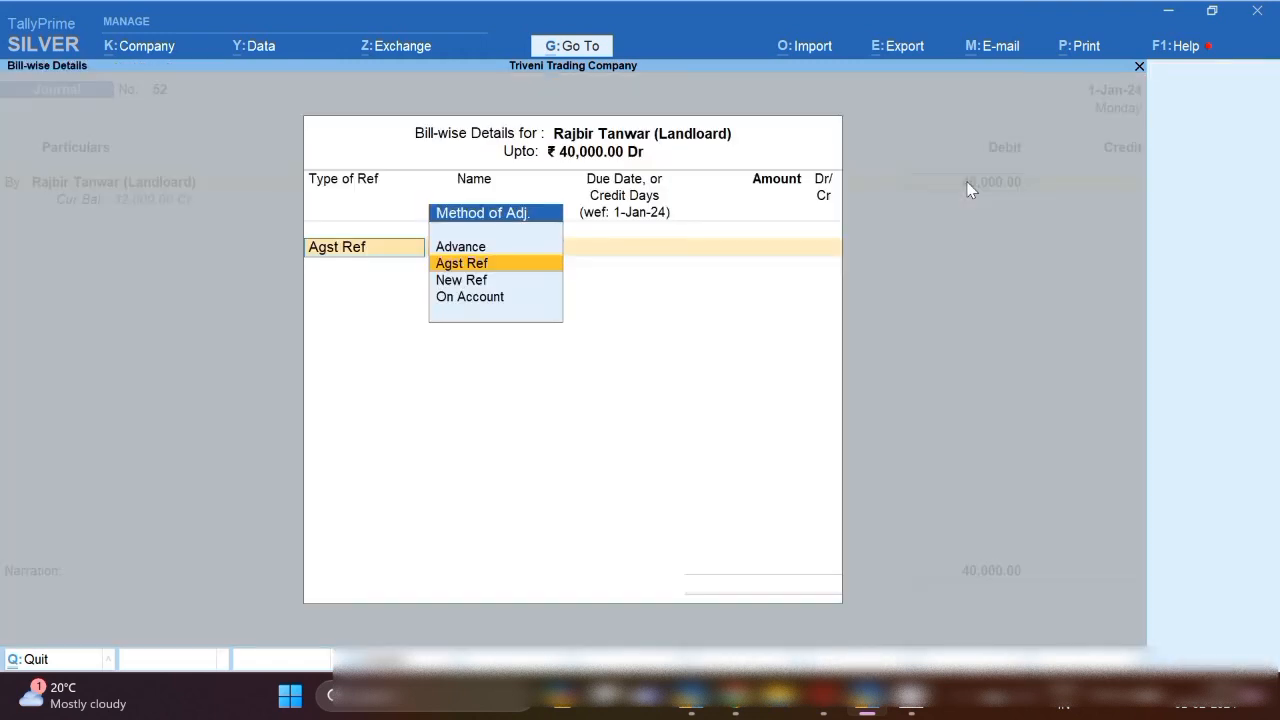
key(Return)
key(Return)
key(Return)
key(Return)
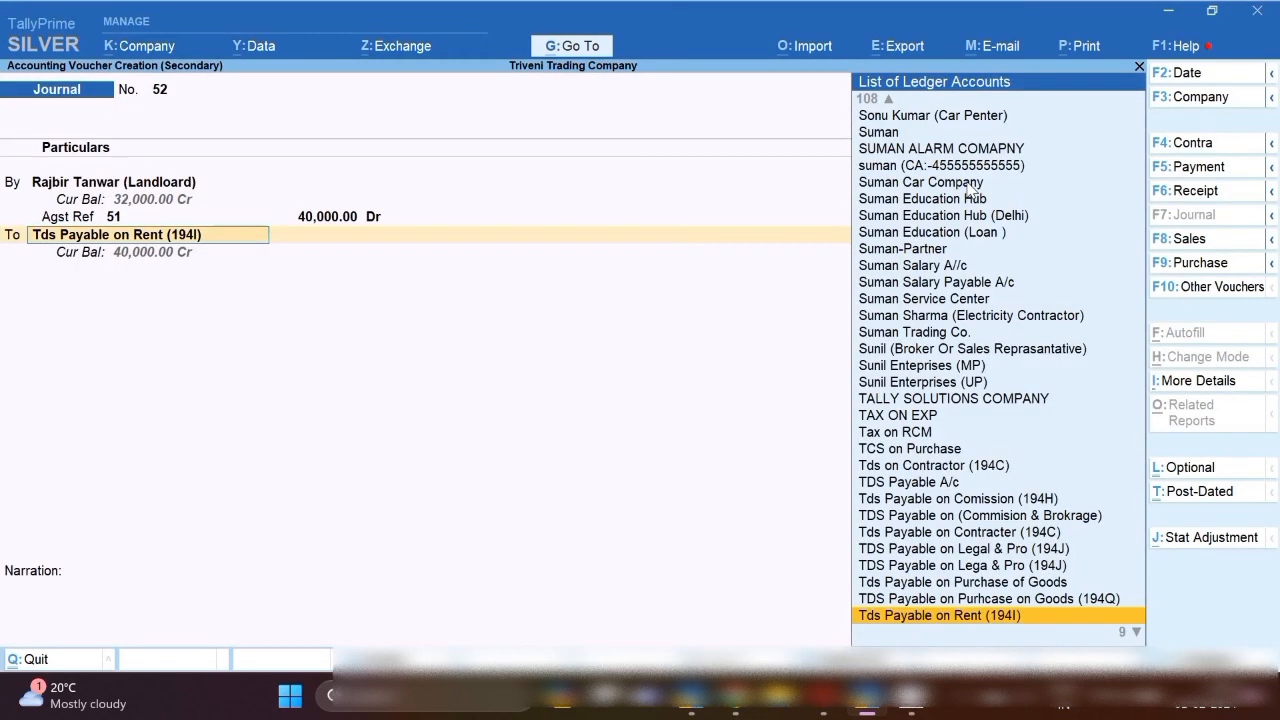
key(Return)
key(Return)
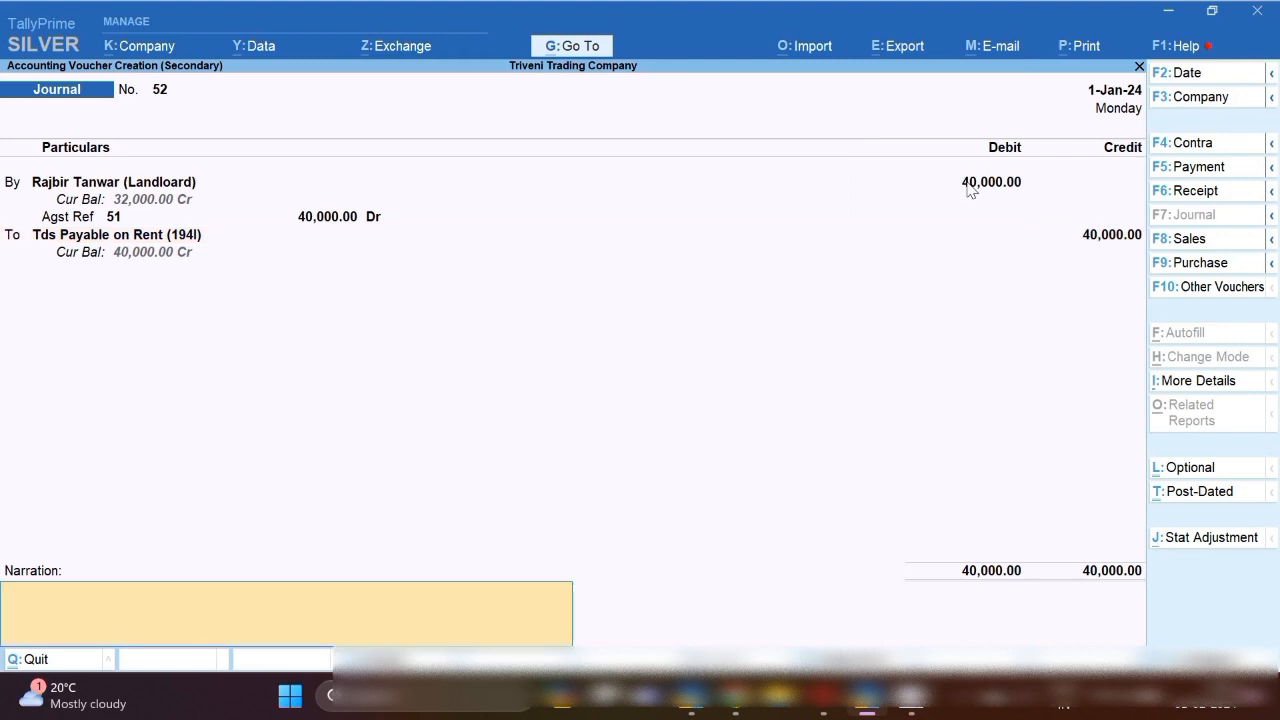
Add a narration about the TDS deducted for the month and save the journal.
text(tds deduct for the monht o f)
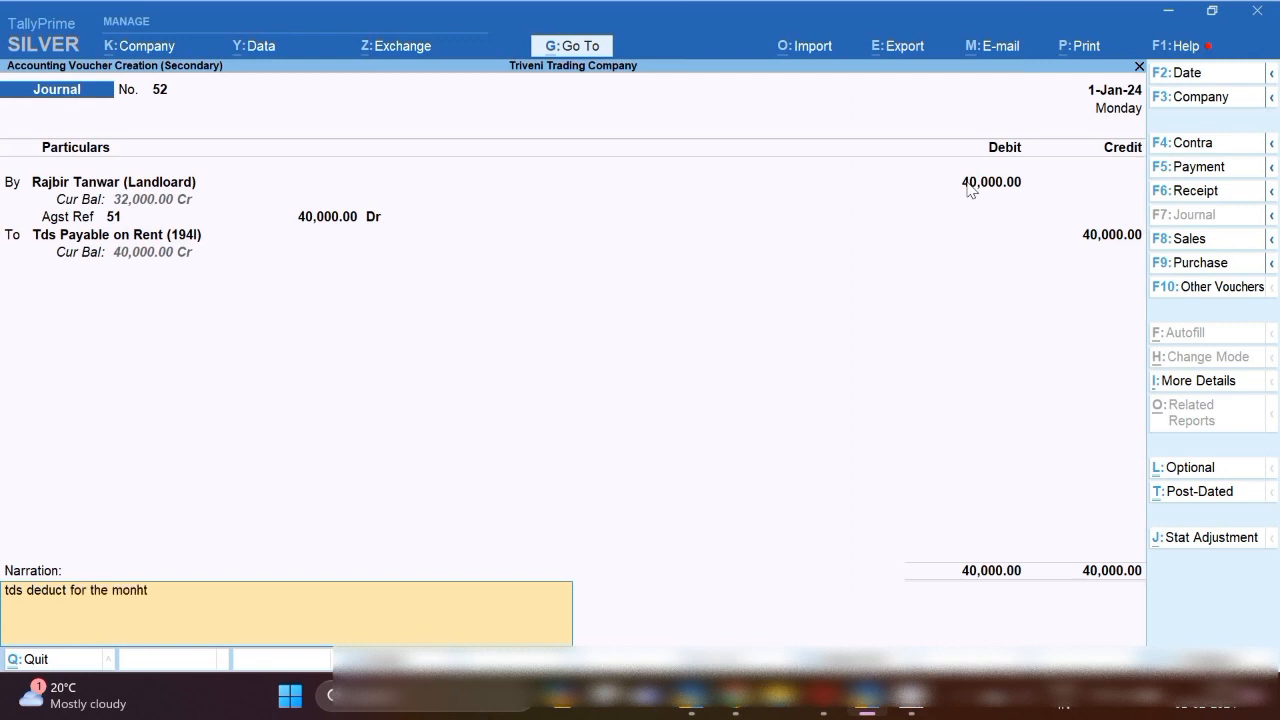
key(BackSpace)
key(BackSpace)
key(BackSpace)
key(BackSpace)
key(BackSpace)
text(the month of)
key(BackSpace)
key(BackSpace)
text(f)
key(Return)
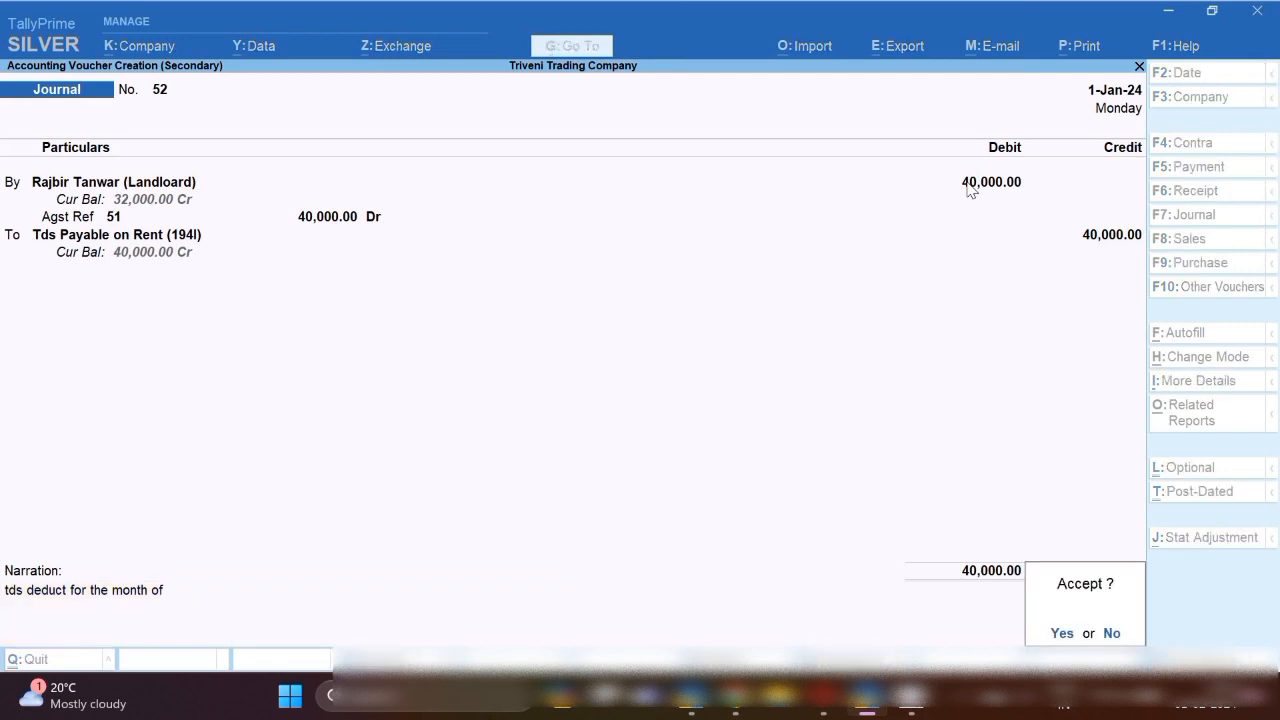
key(Return)
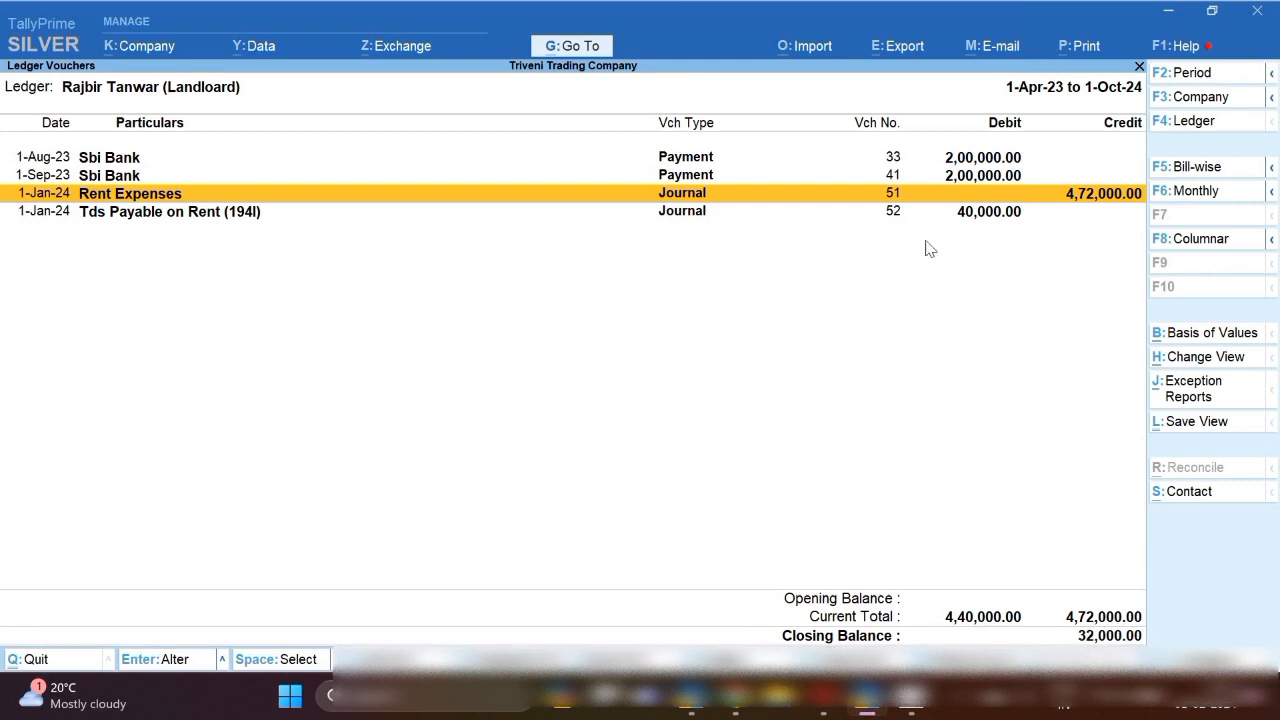
Create a Payment voucher dated 1-2-24 debiting the landlord 32,000 against bill 51.
key(Up)
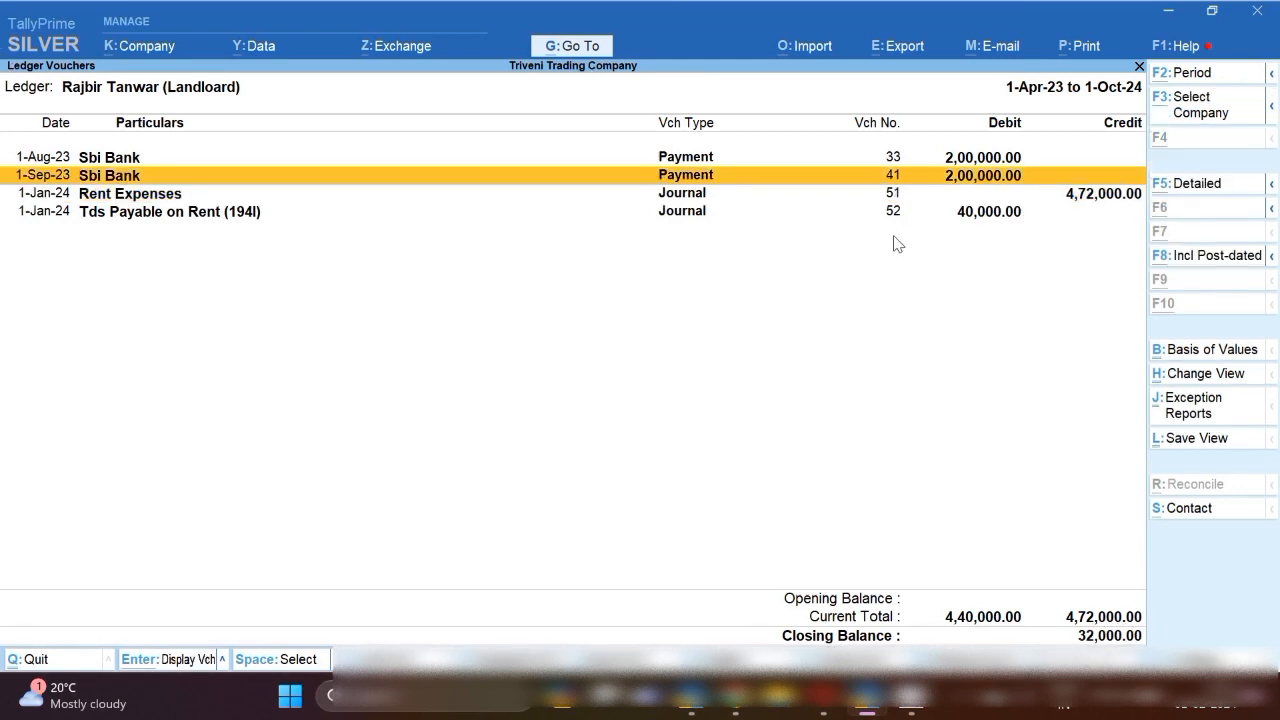
key(alt+a)
key(F2)
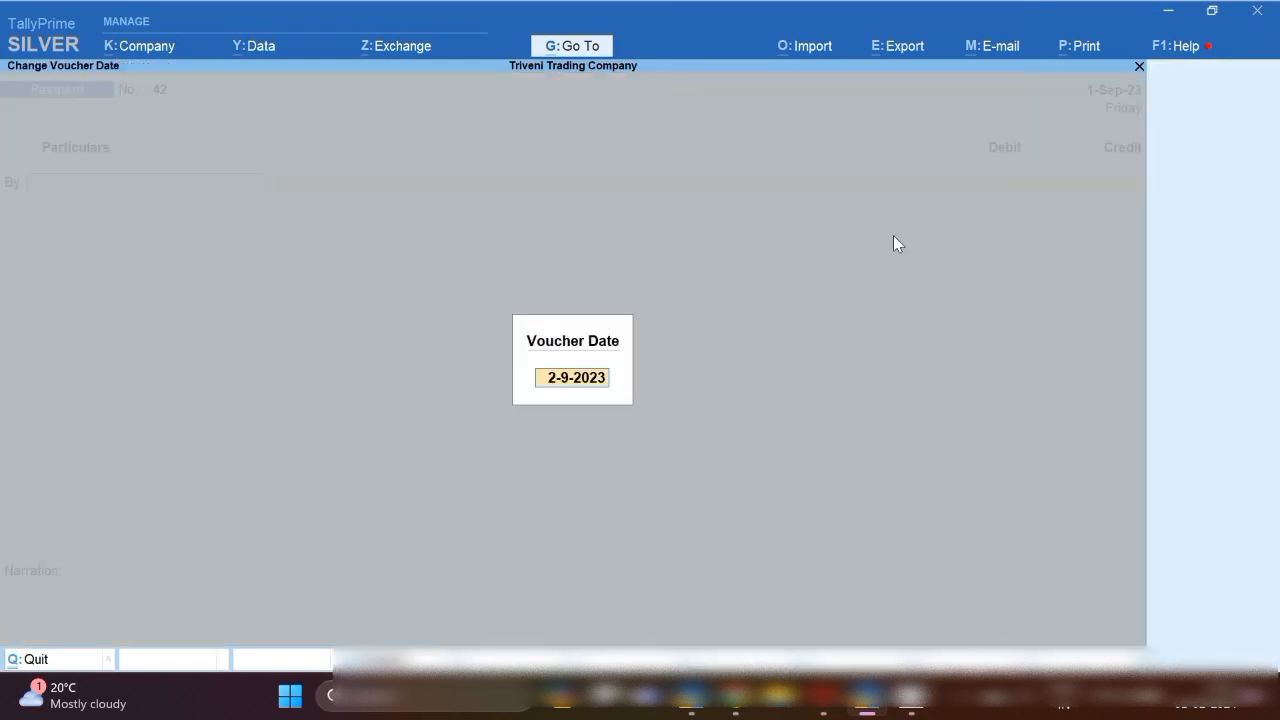
text(1.2.24)
key(Return)
text(Raj)
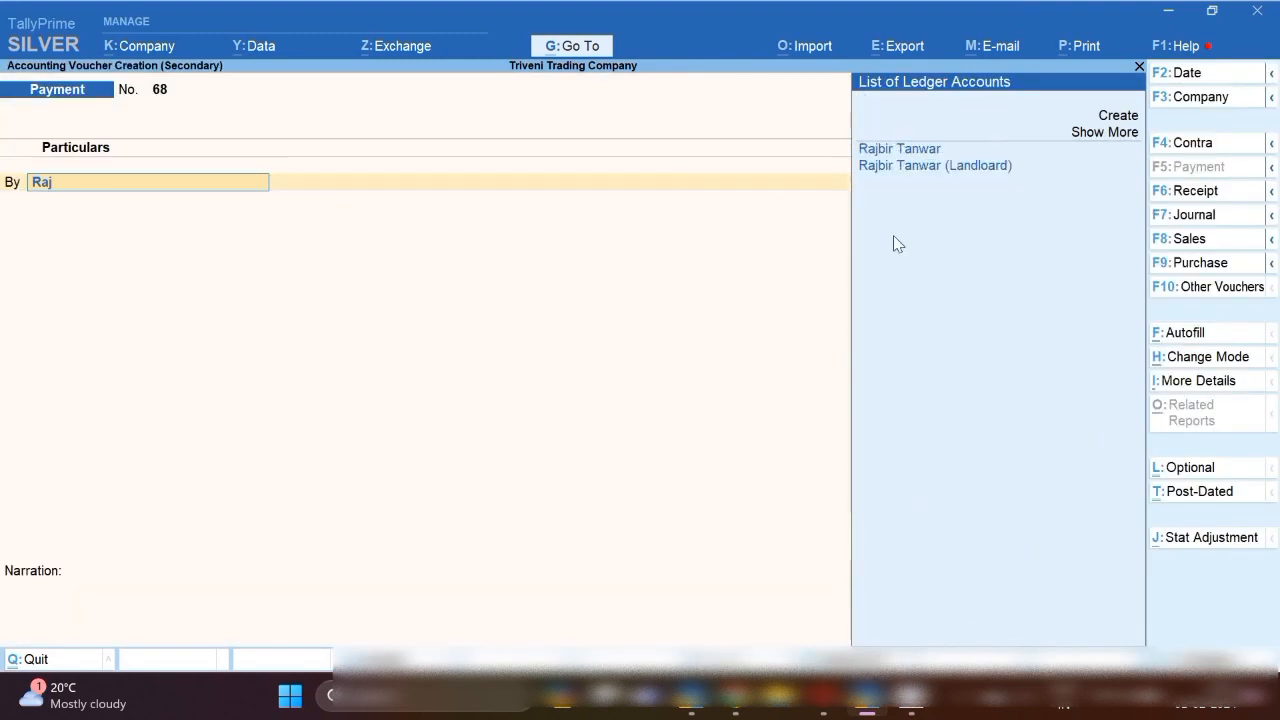
key(Down)
key(Return)
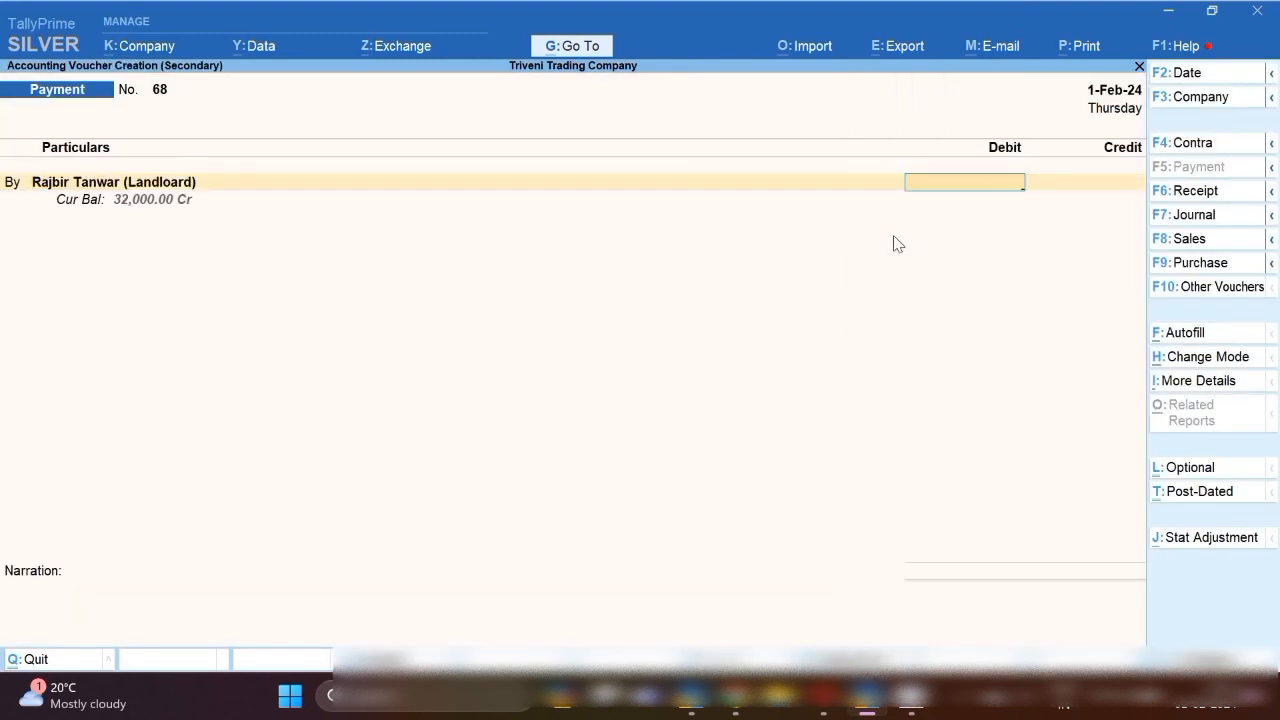
text(32,000)
key(Return)
key(Return)
key(Return)
key(Return)
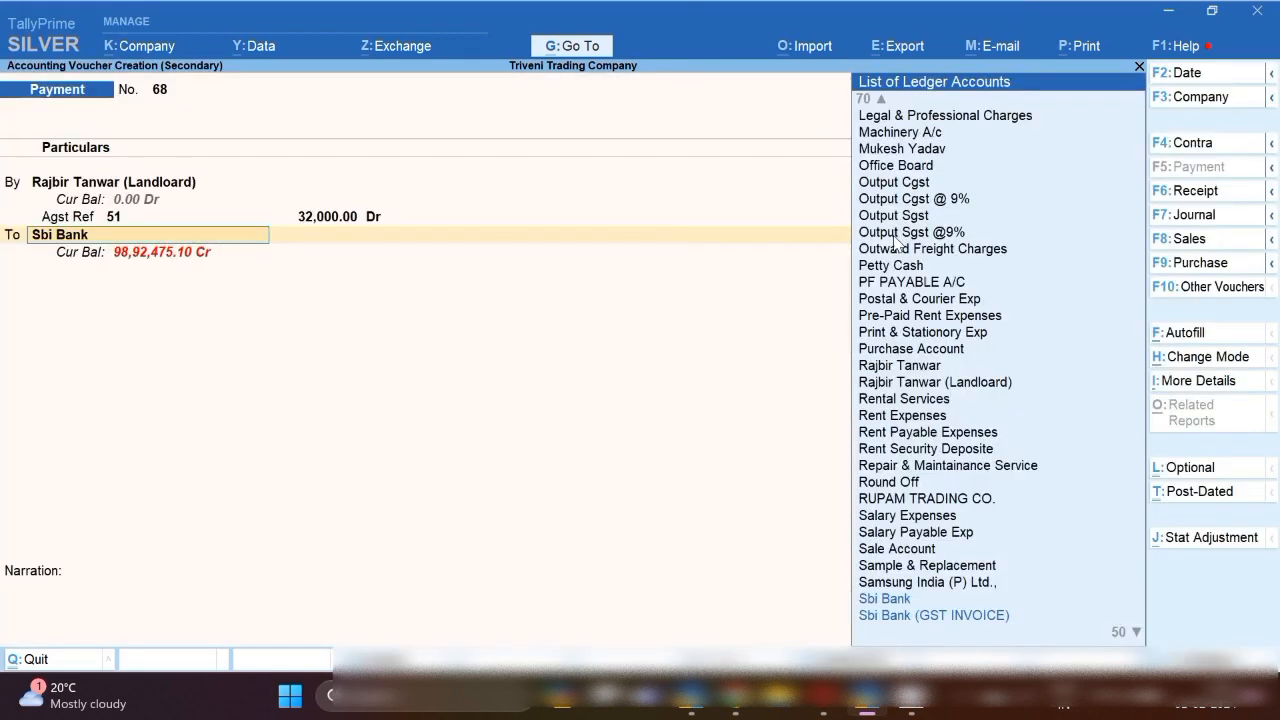
key(Return)
key(Return)
key(Return)
key(Return)
key(Return)
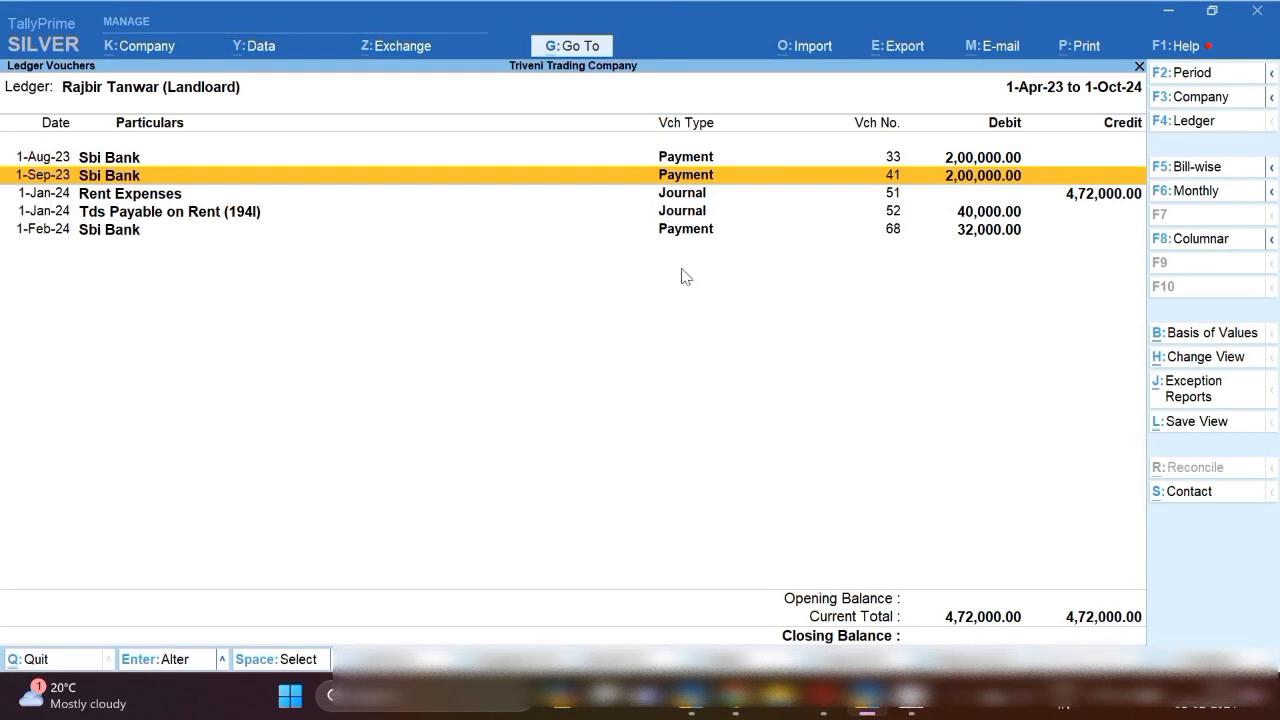
Mark the TDS journal entry in the landlord's ledger and start a new Payment voucher.
click(186, 218)
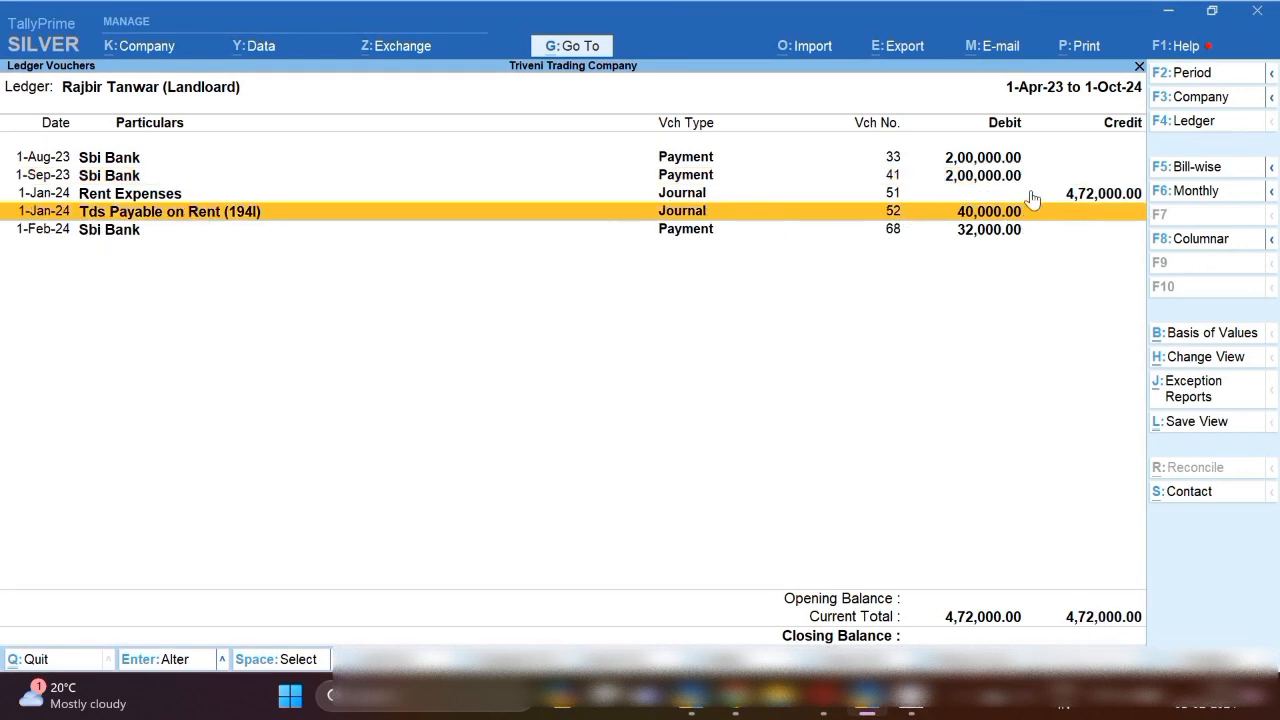
key(space)
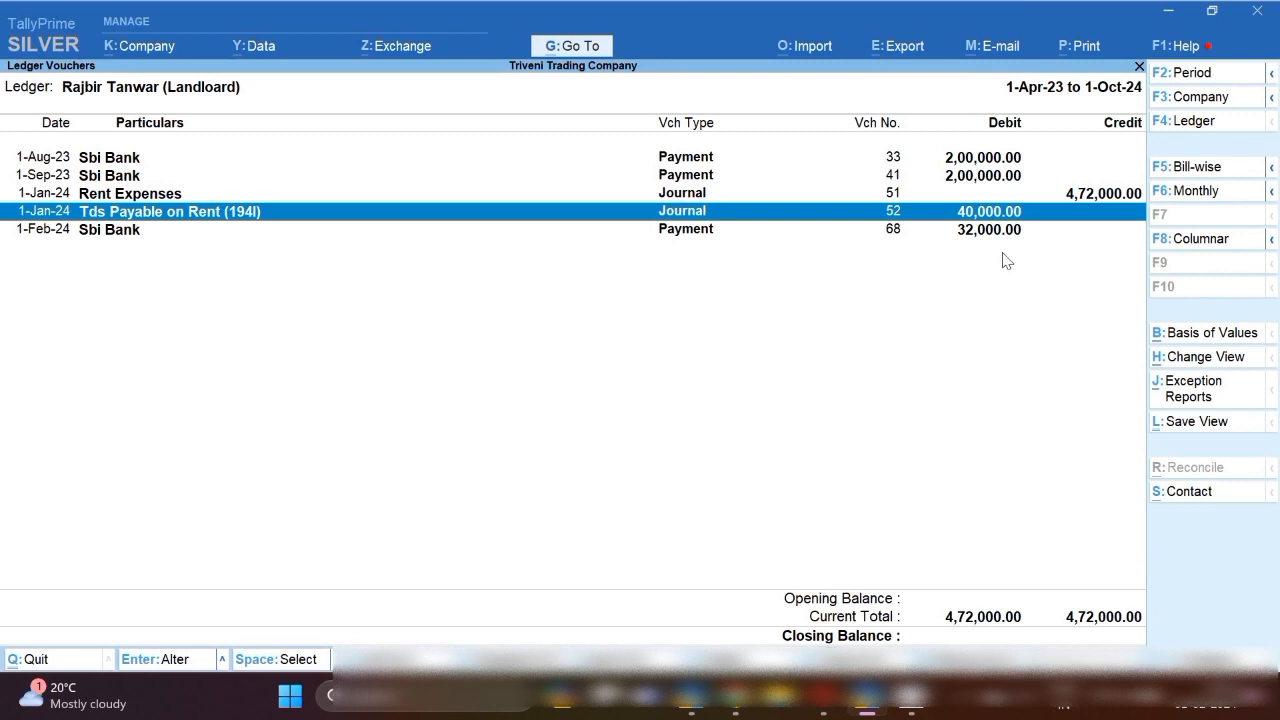
key(Down)
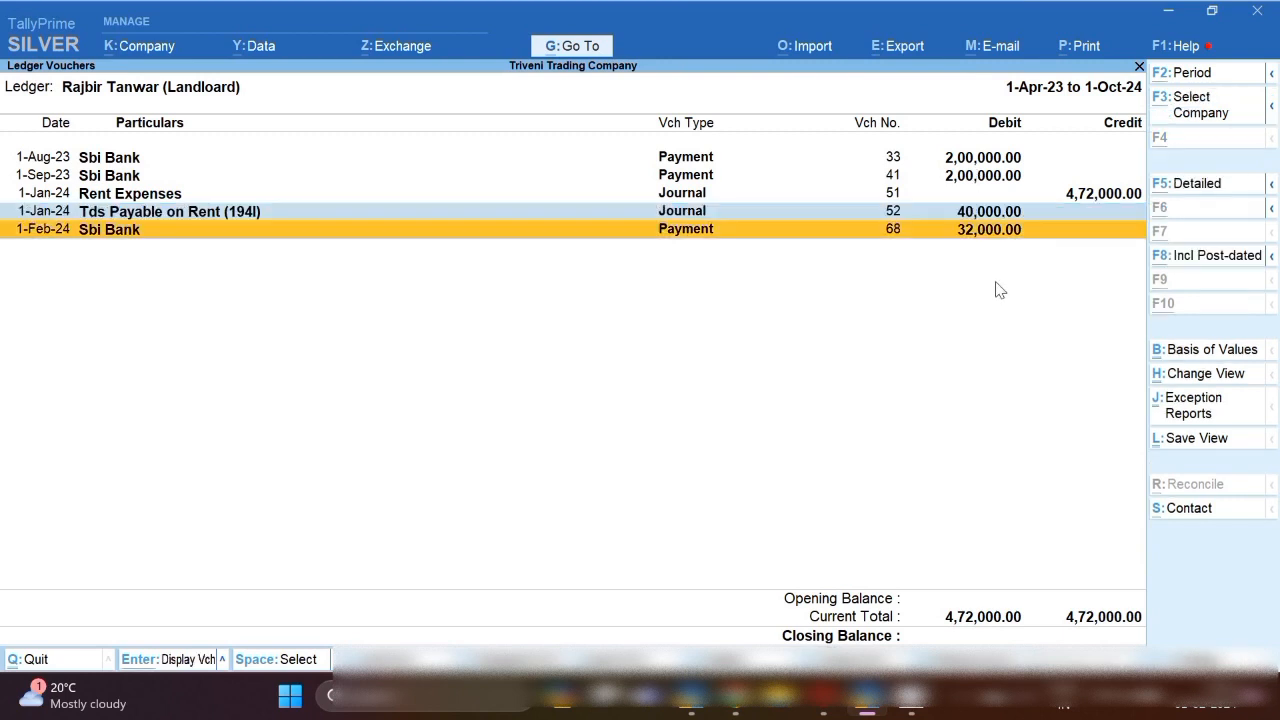
key(alt+a)
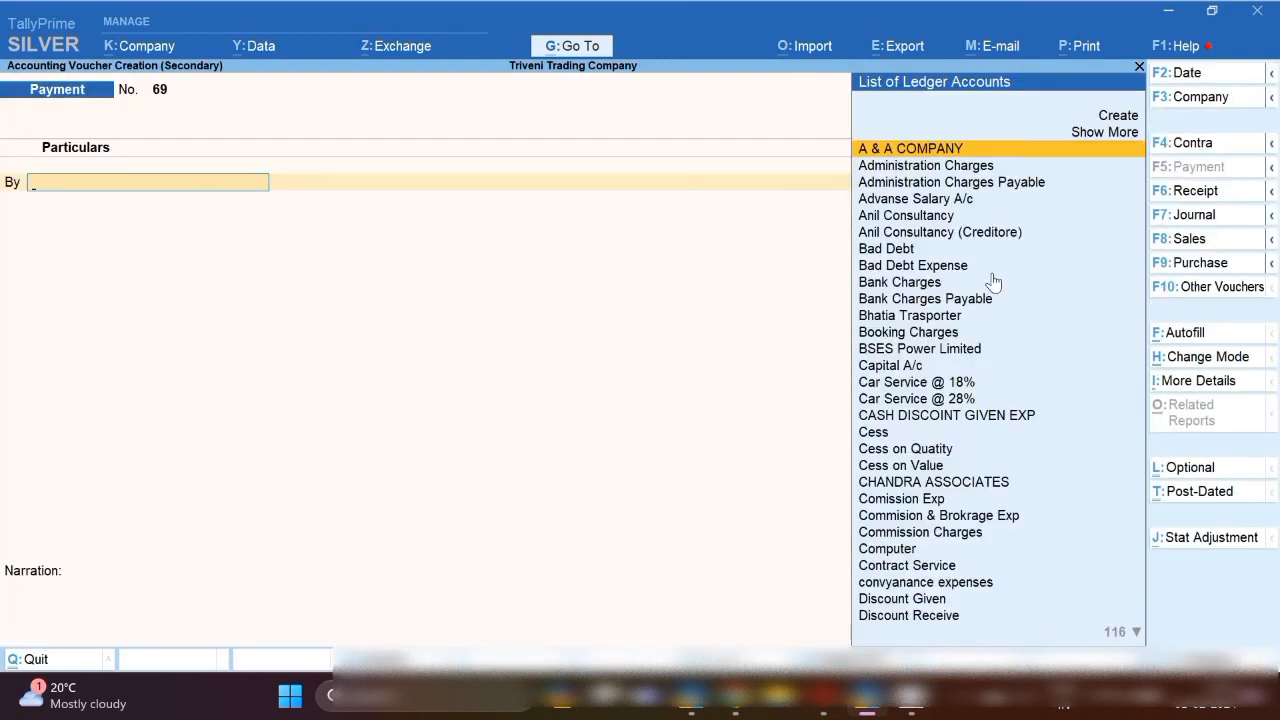
Set the payment voucher date to 6-1-24.
key(F2)
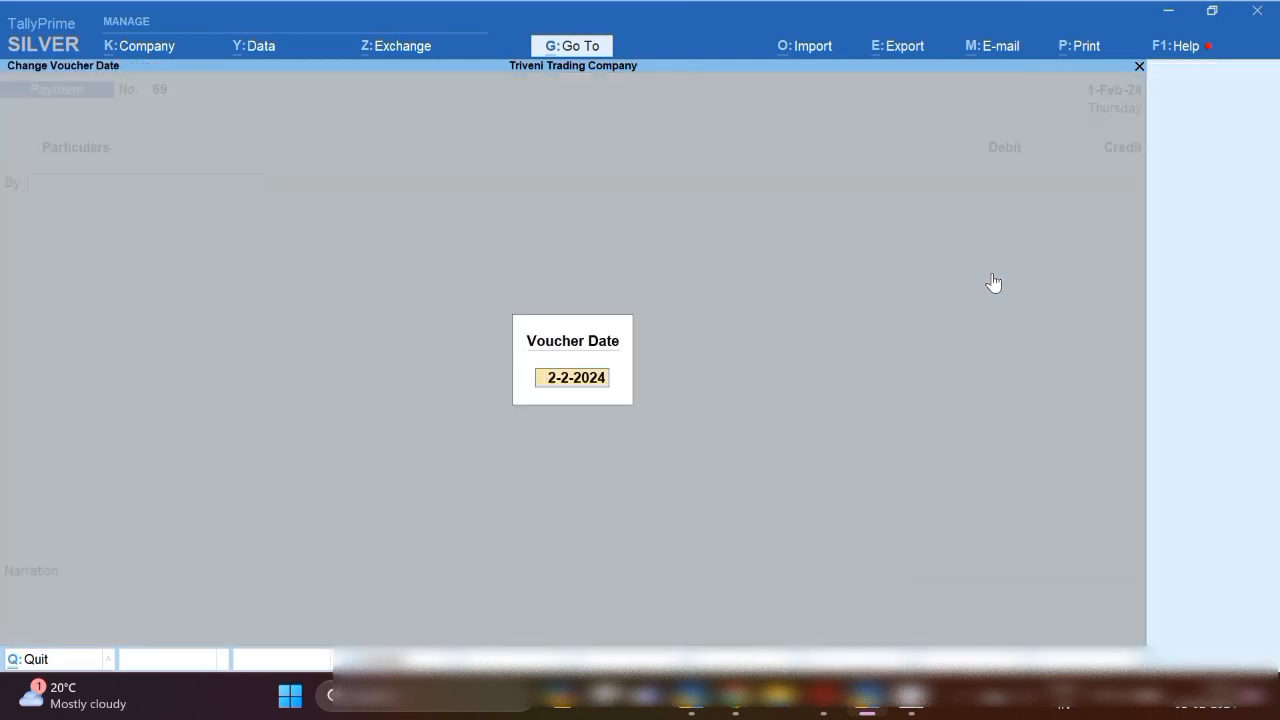
text(1.1)
key(BackSpace)
key(BackSpace)
key(BackSpace)
text(6.1.24)
key(Return)
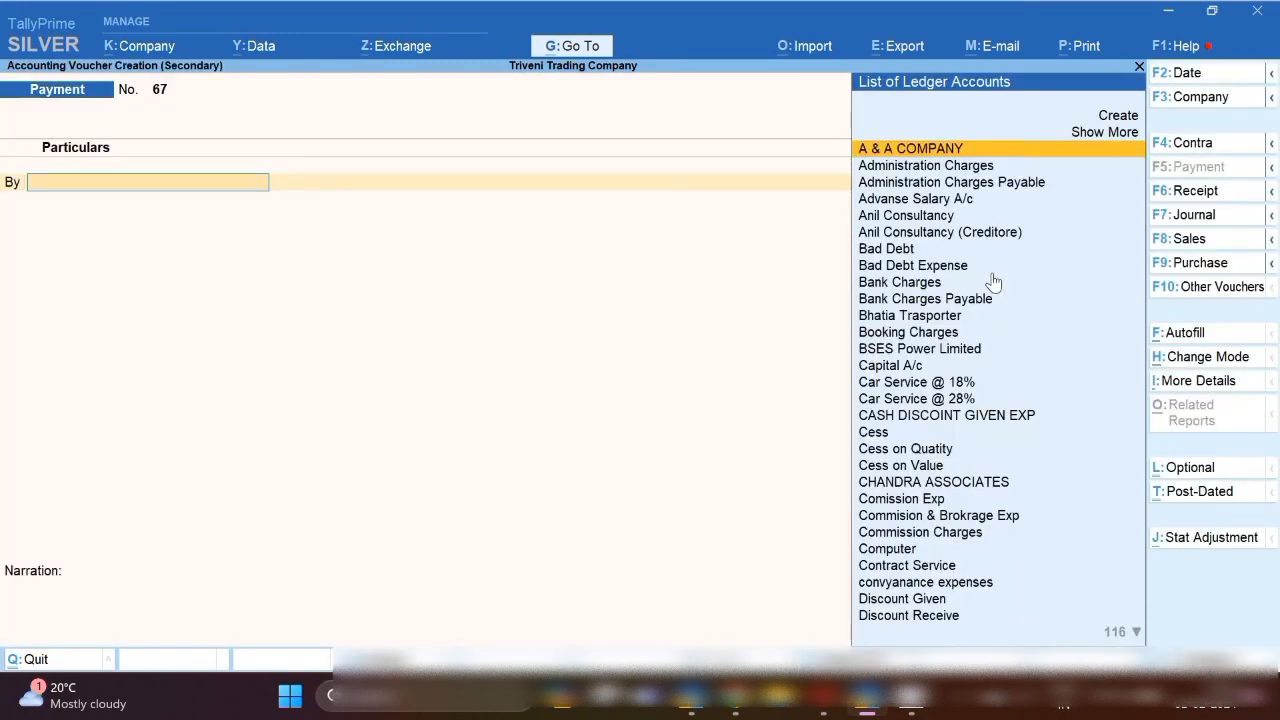
Debit Tds Payable on Rent (194I) 40,000 and make the next line another debit.
text(Tds)
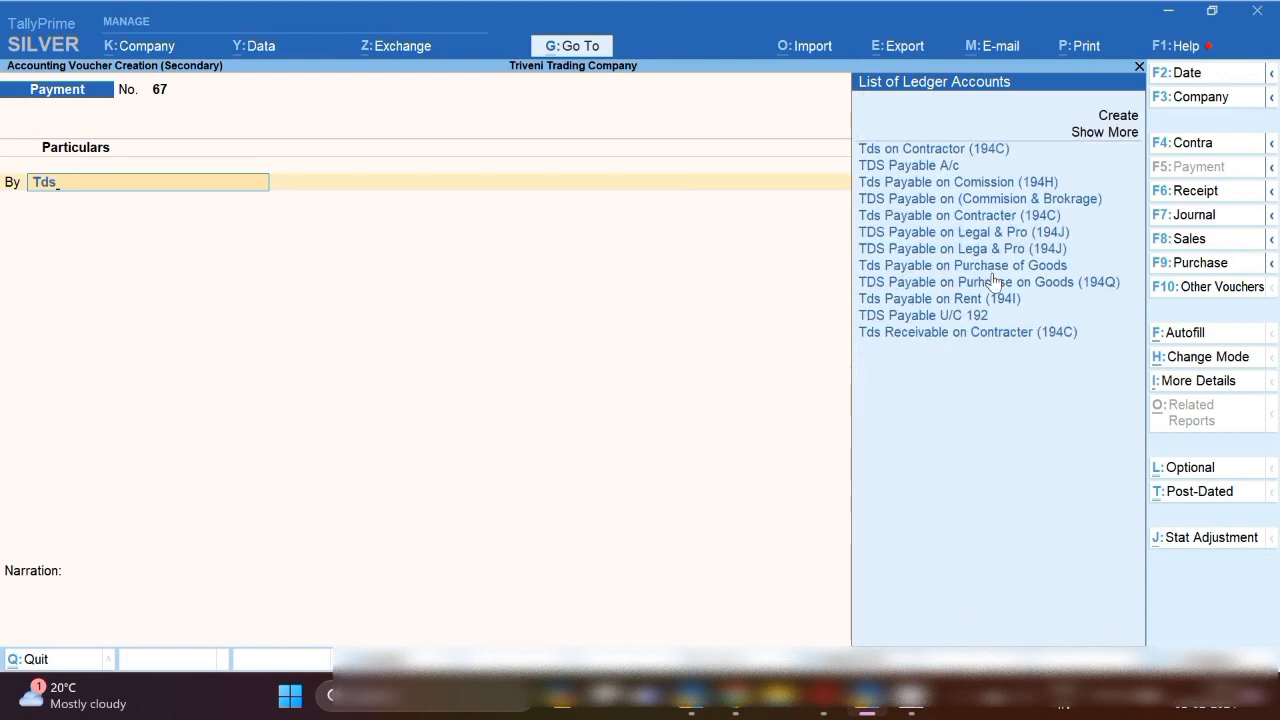
key(Down)
key(Down)
key(Down)
key(Down)
key(Down)
key(Down)
key(Down)
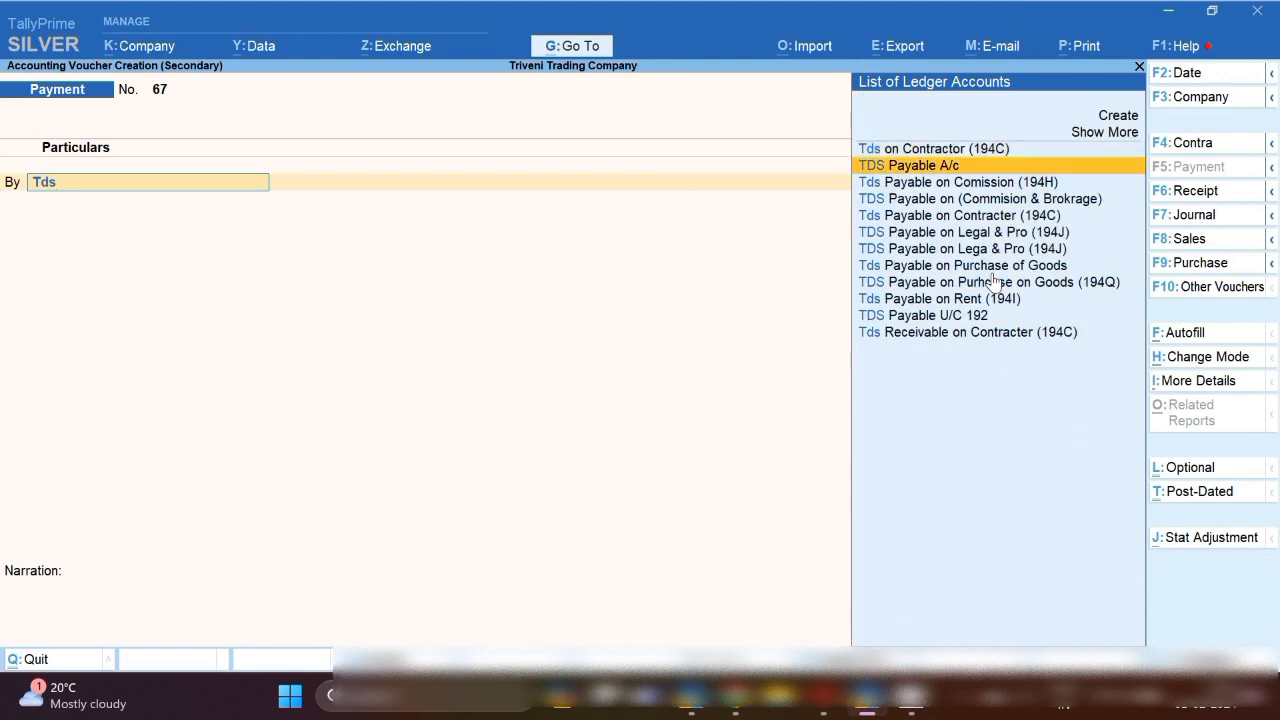
key(Down)
key(Down)
key(Return)
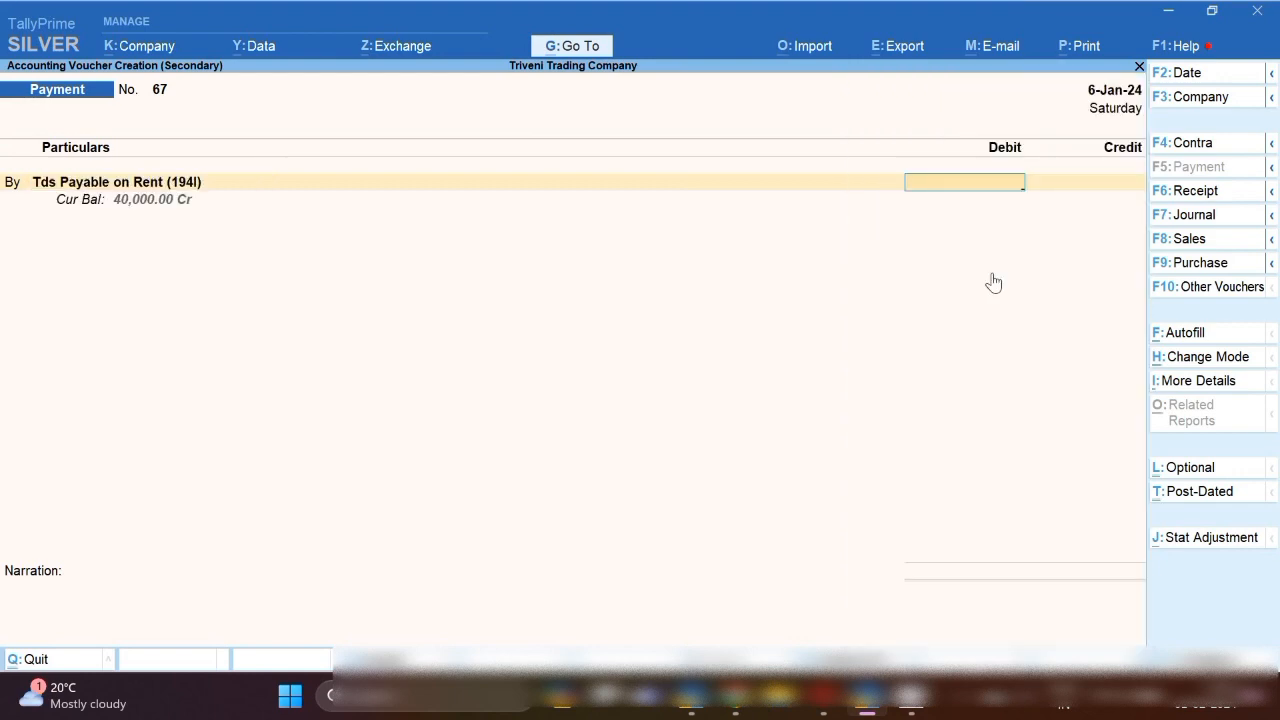
text(40000)
key(Return)
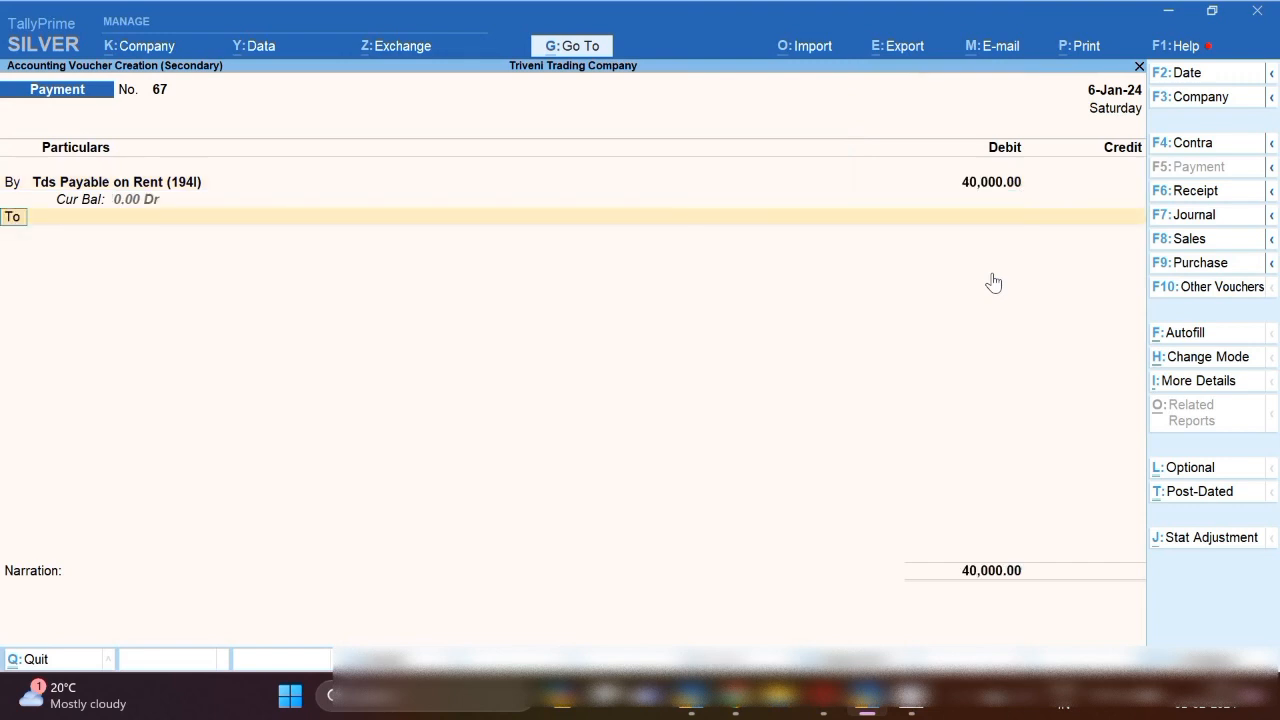
key(b)
key(Return)
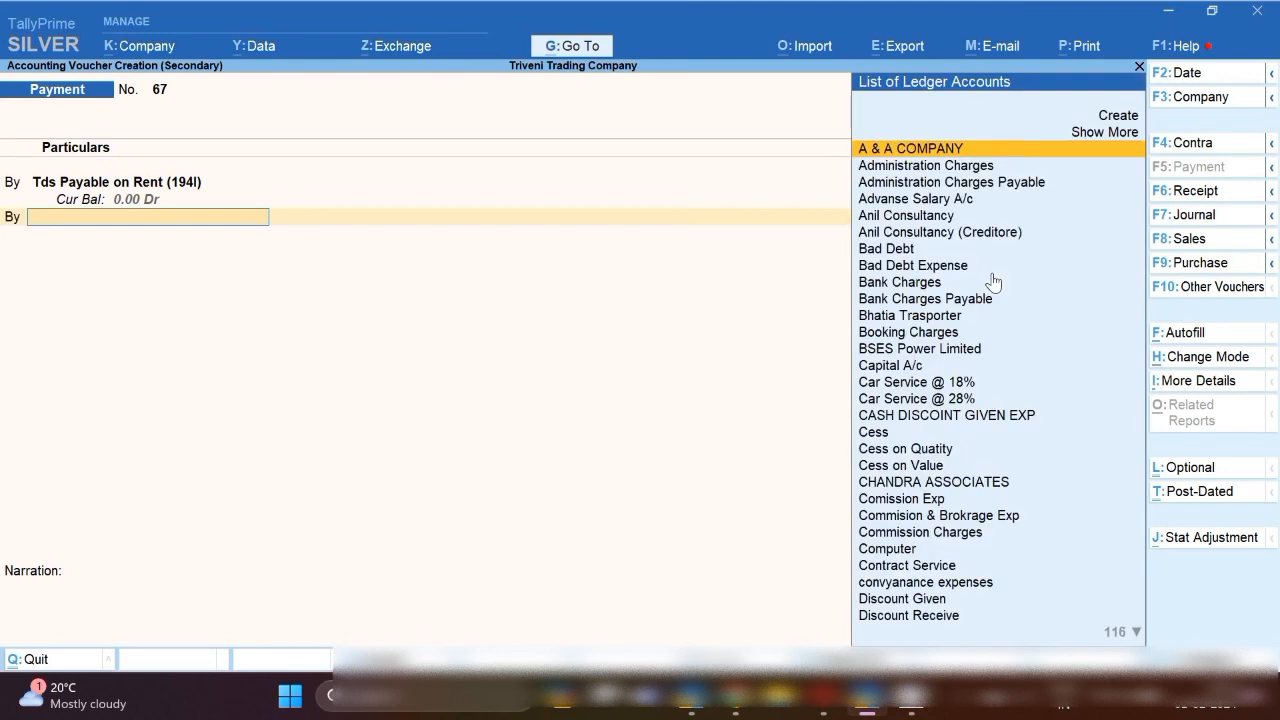
Start a new ledger from the voucher and name it 'Interest on TDS'.
key(alt+c)
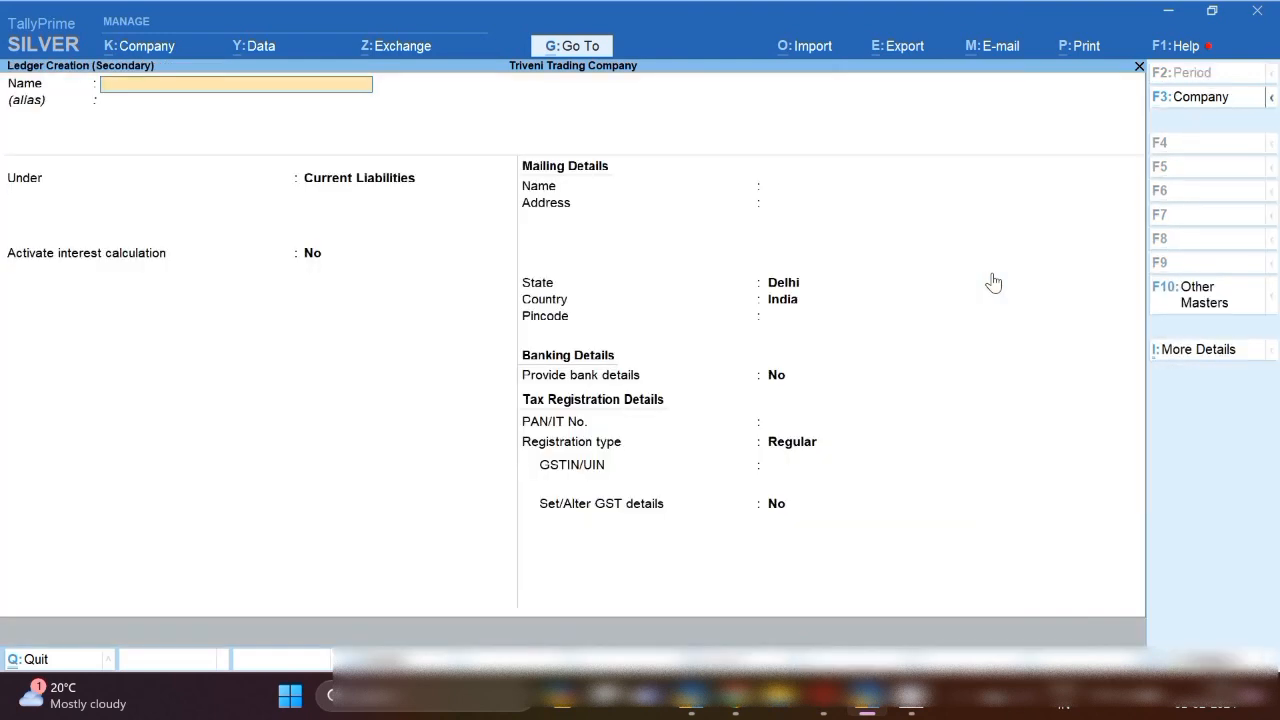
key(Escape)
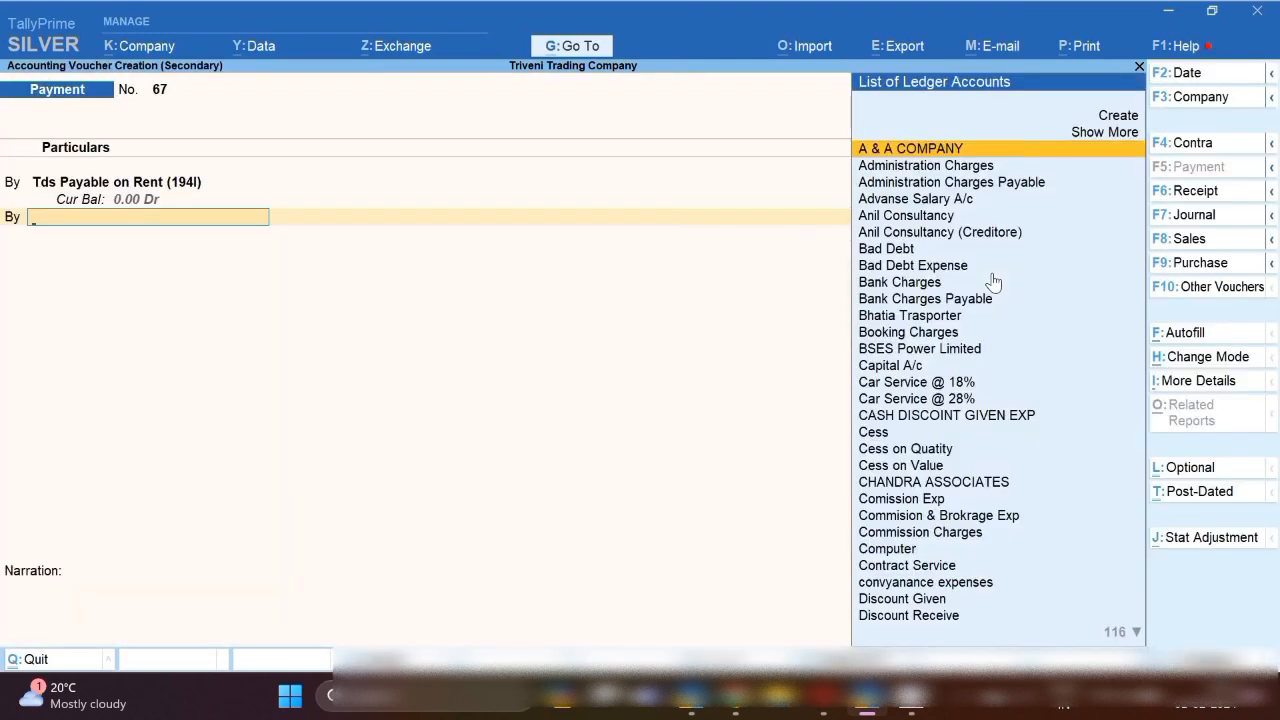
text(Tds)
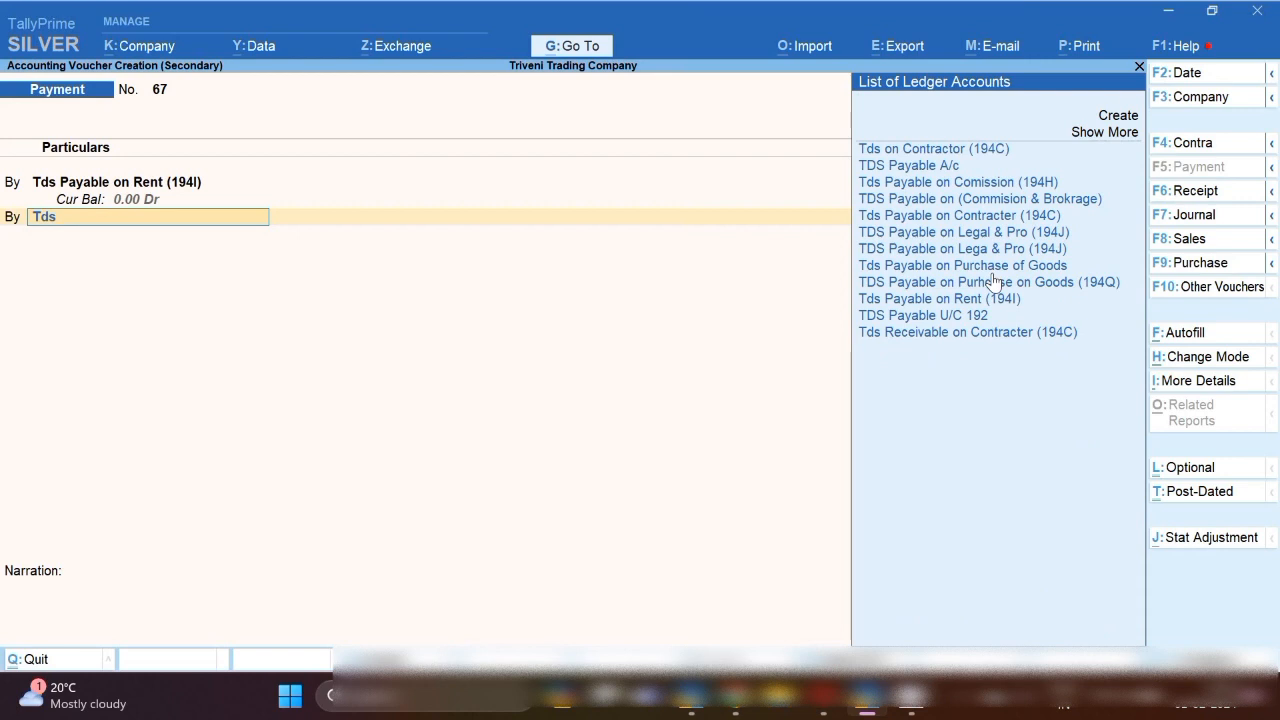
key(alt+c)
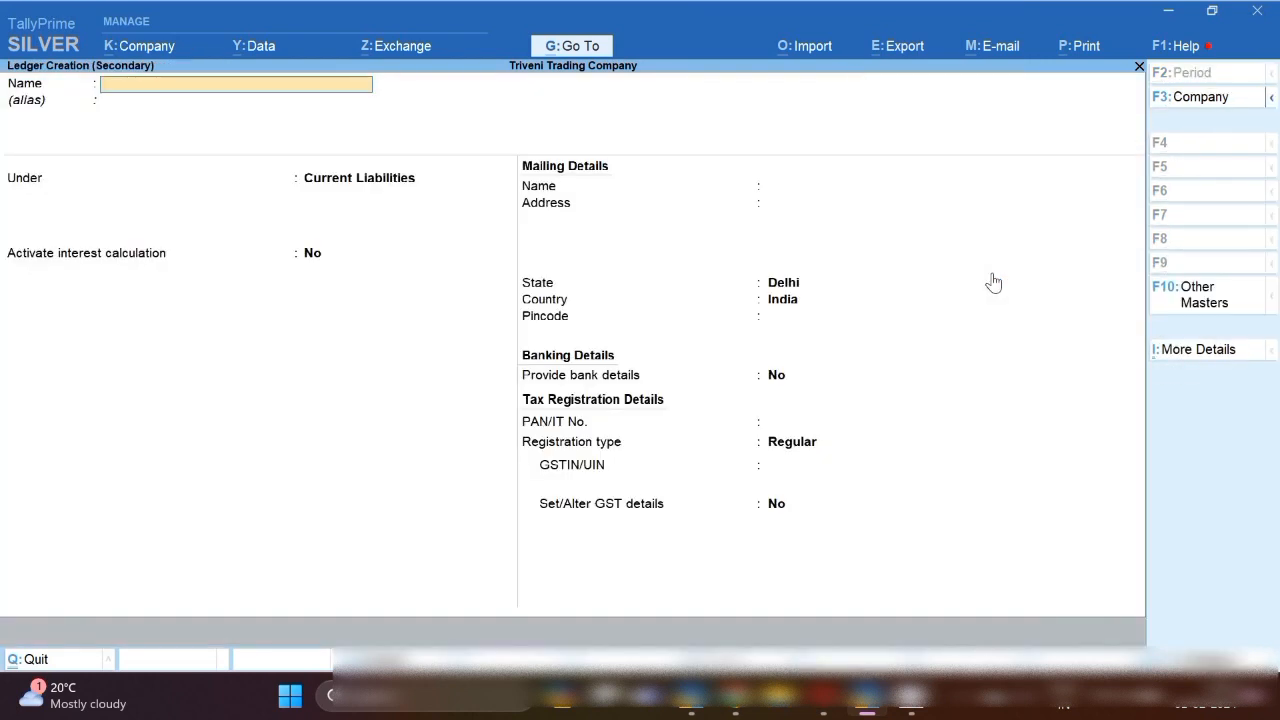
text(Interest on Td)
key(BackSpace)
key(BackSpace)
text(t)
key(Return)
key(BackSpace)
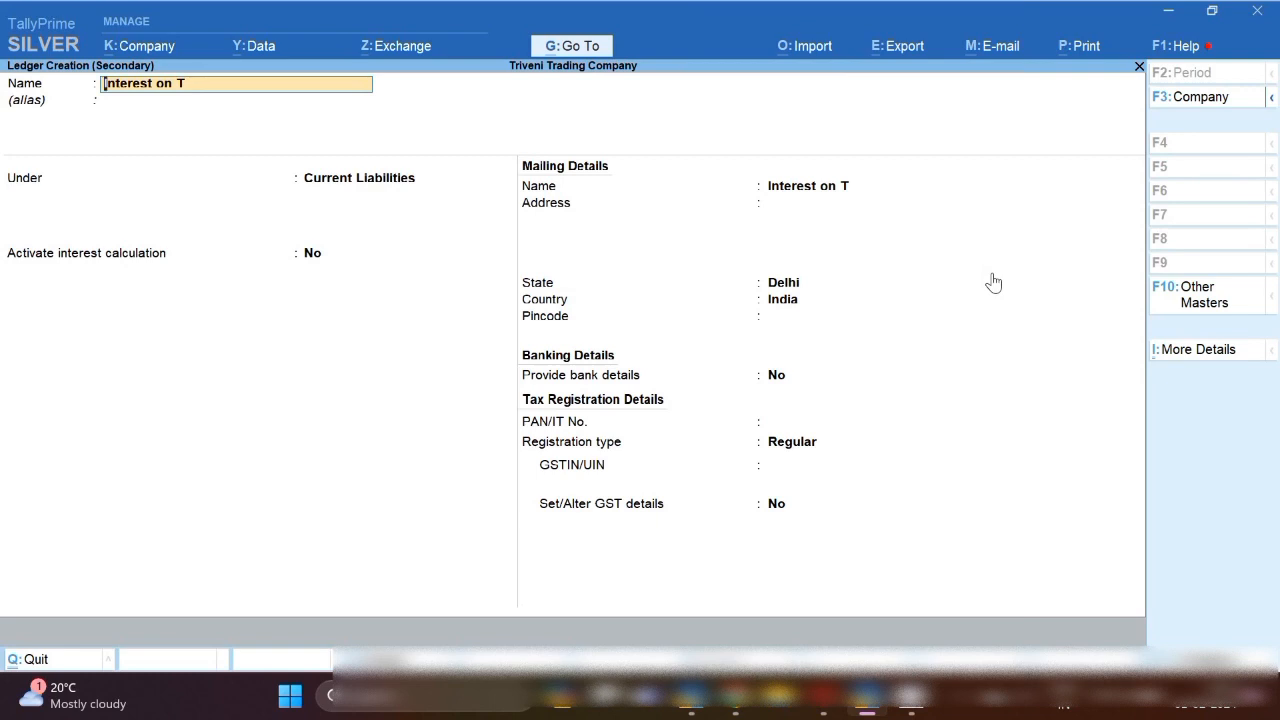
text(DS)
key(Return)
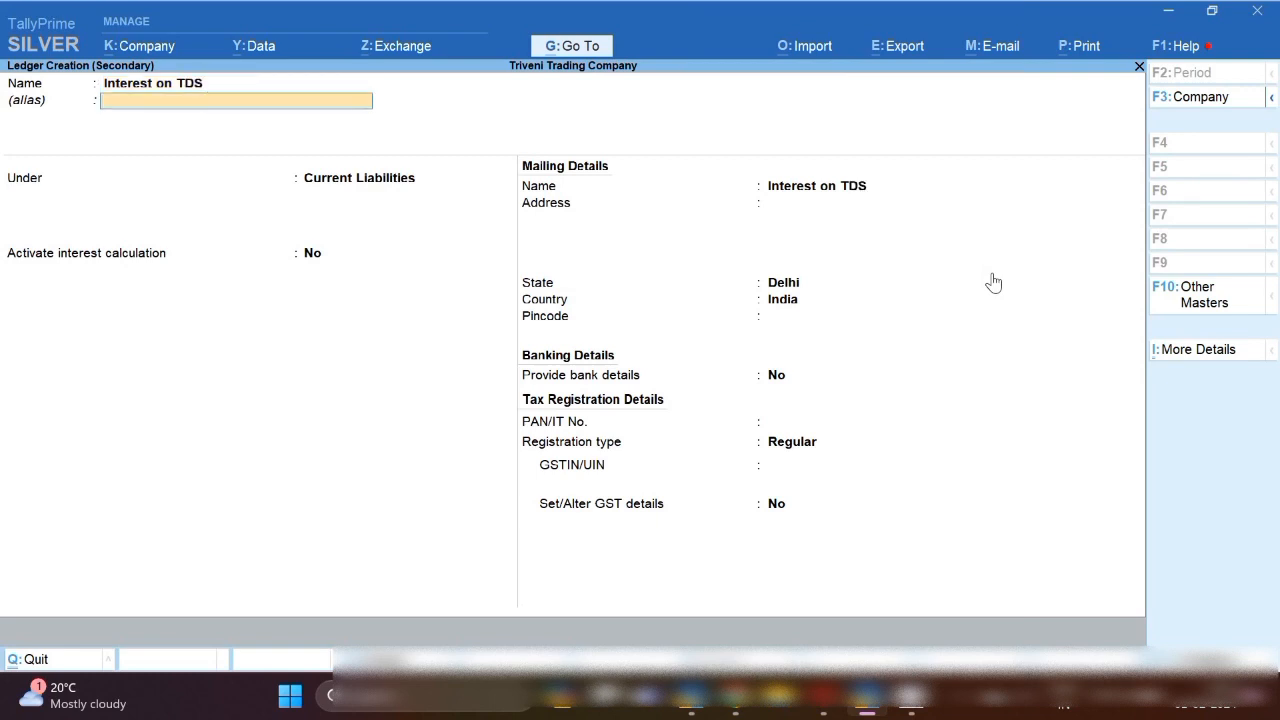
Place the ledger under Indirect Expenses with GST Not Applicable and save it.
key(Return)
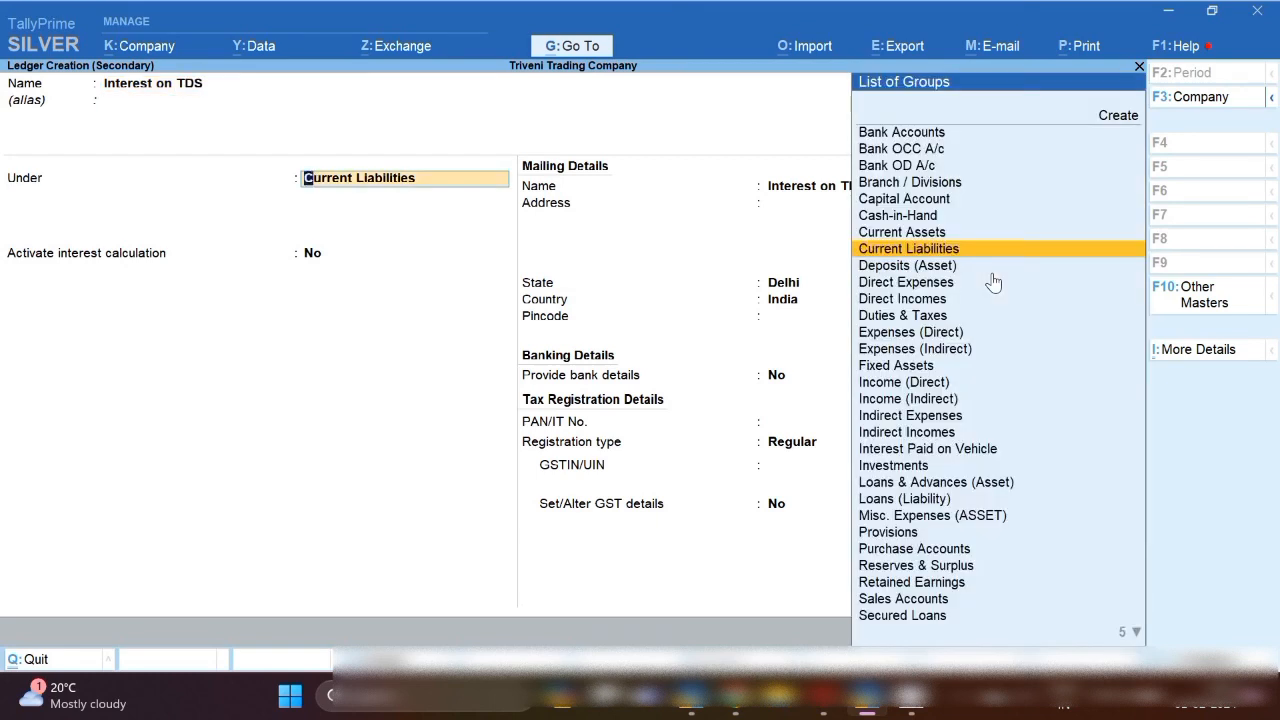
text(Cu)
key(BackSpace)
key(BackSpace)
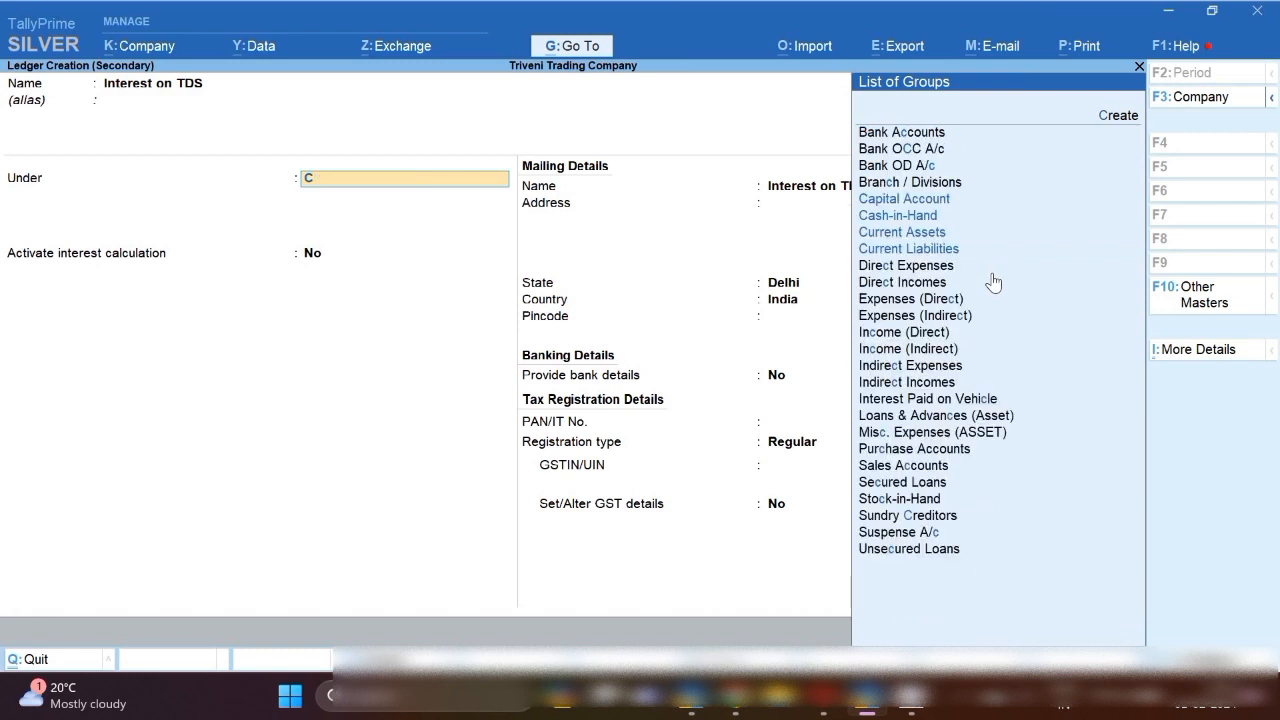
text(Ind)
key(Down)
key(Down)
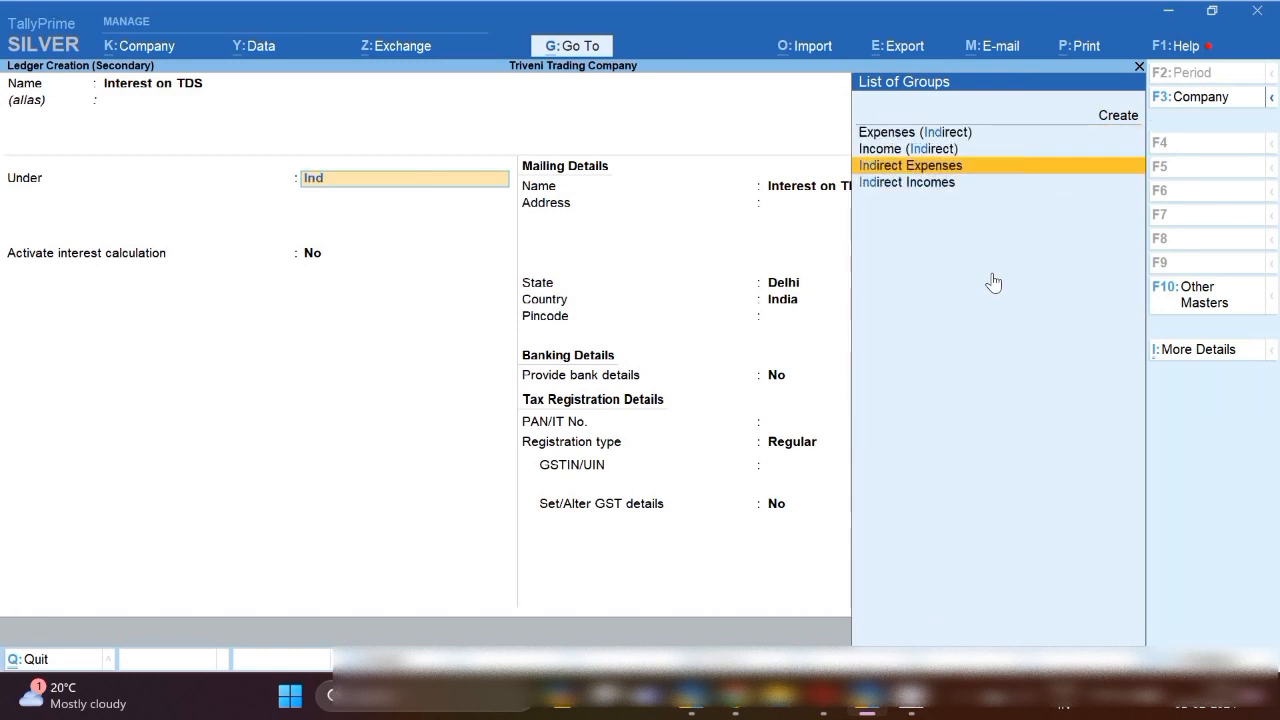
key(Return)
key(Return)
key(Return)
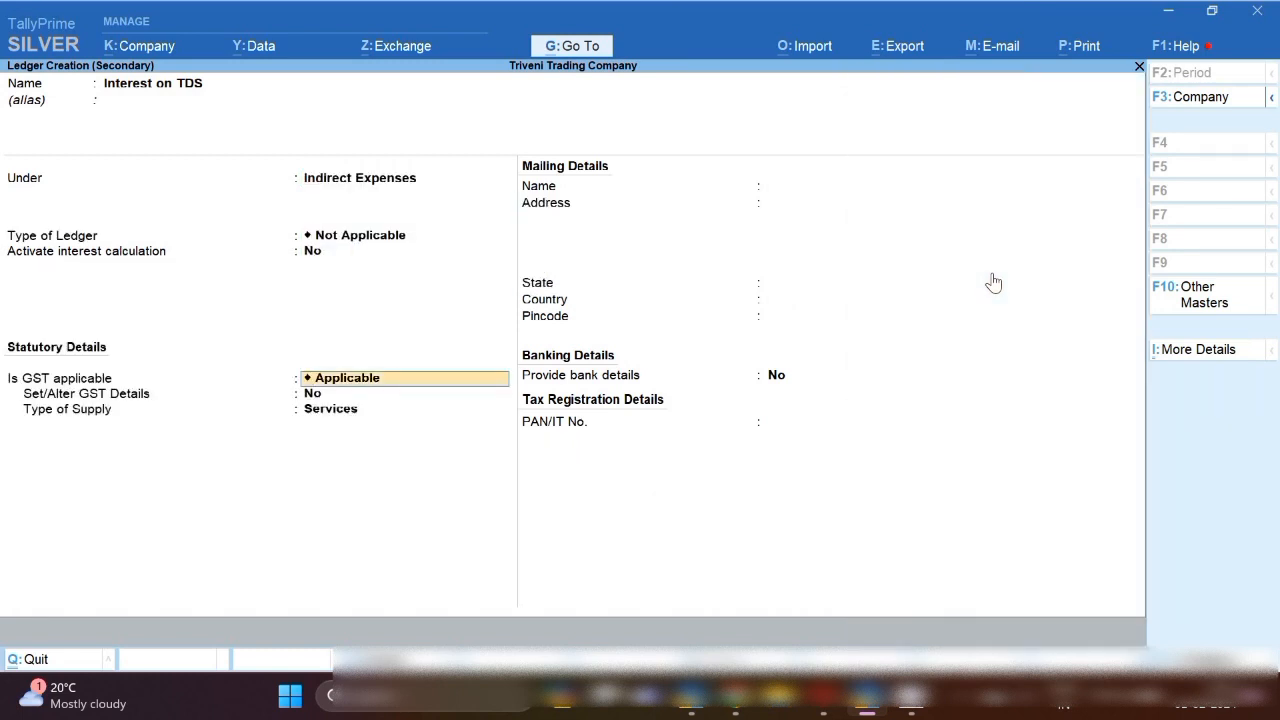
text(N)
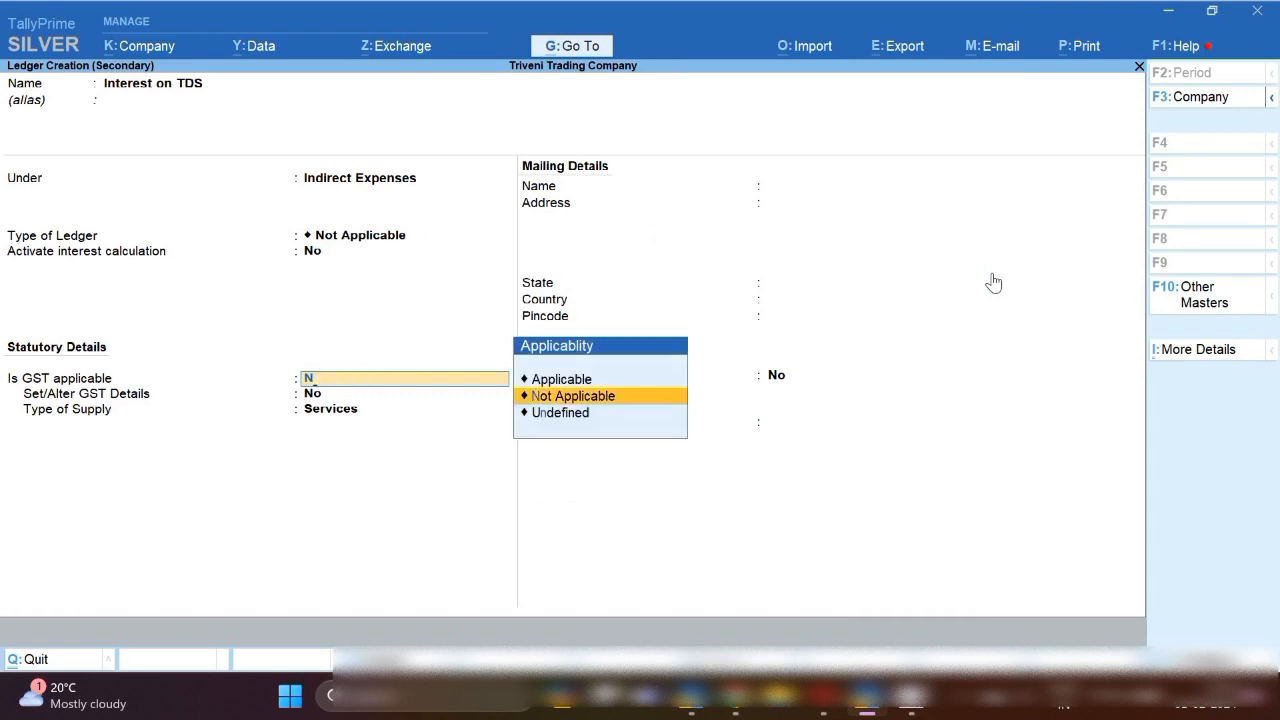
key(Return)
key(Return)
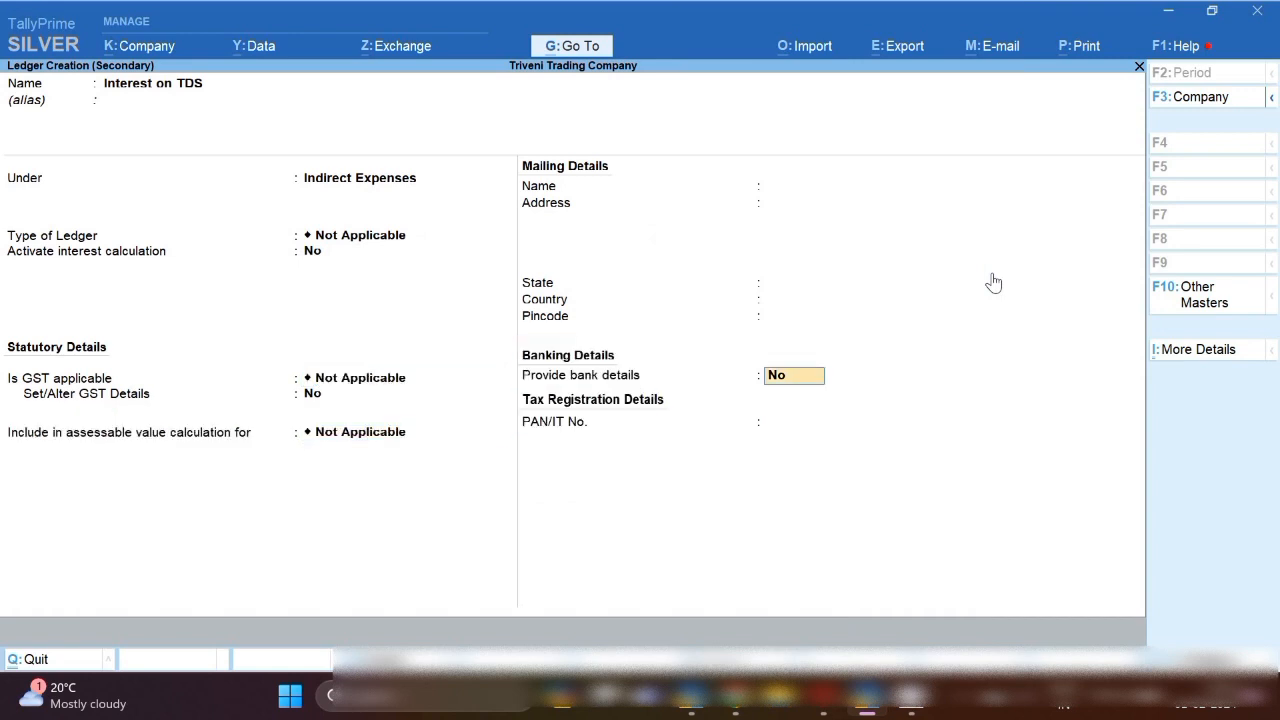
key(ctrl+a)
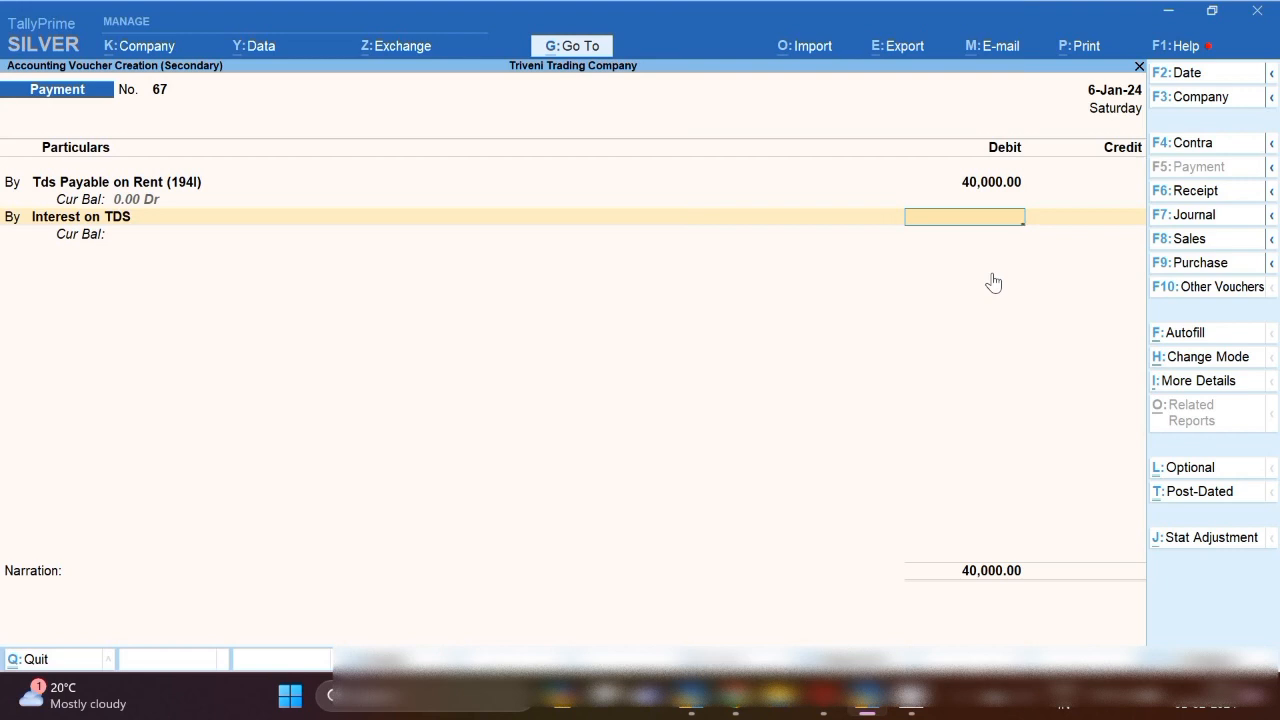
Debit Interest on TDS 1,800 and add another Interest on TDS line of 1,500.
text(1800)
key(Return)
text(b)
key(Return)
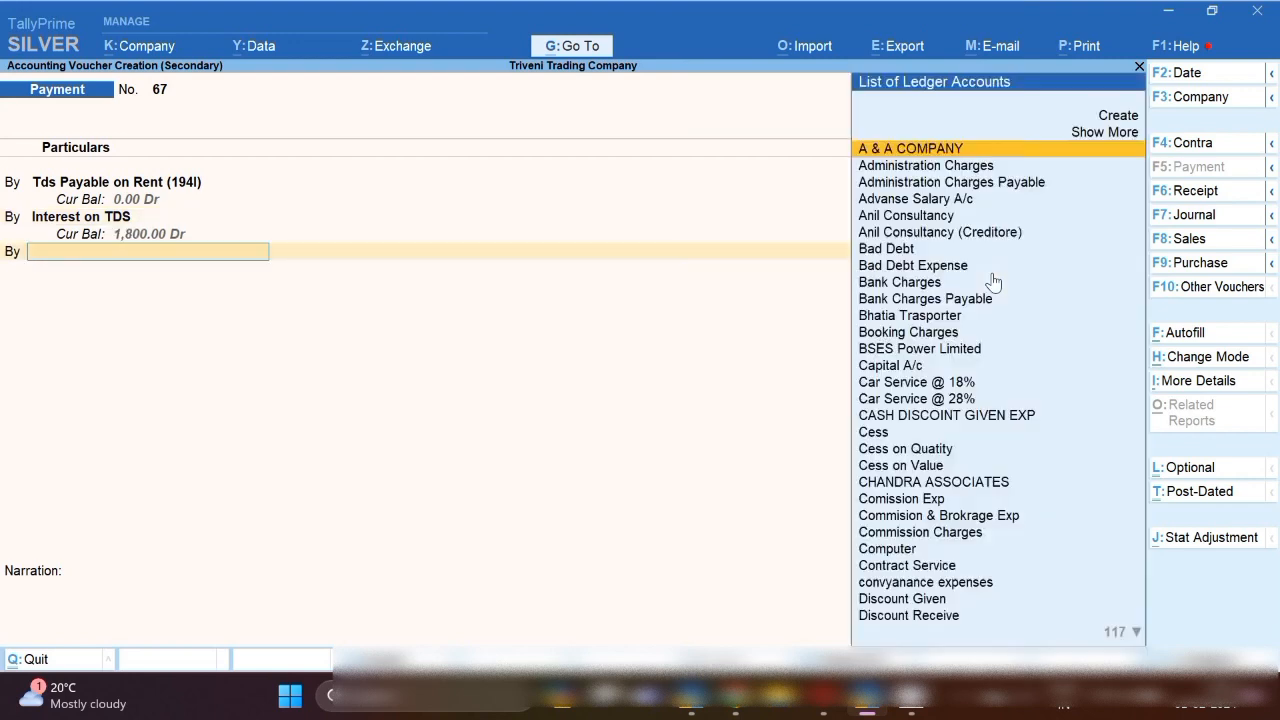
text(int)
key(Down)
key(Down)
key(Down)
key(Down)
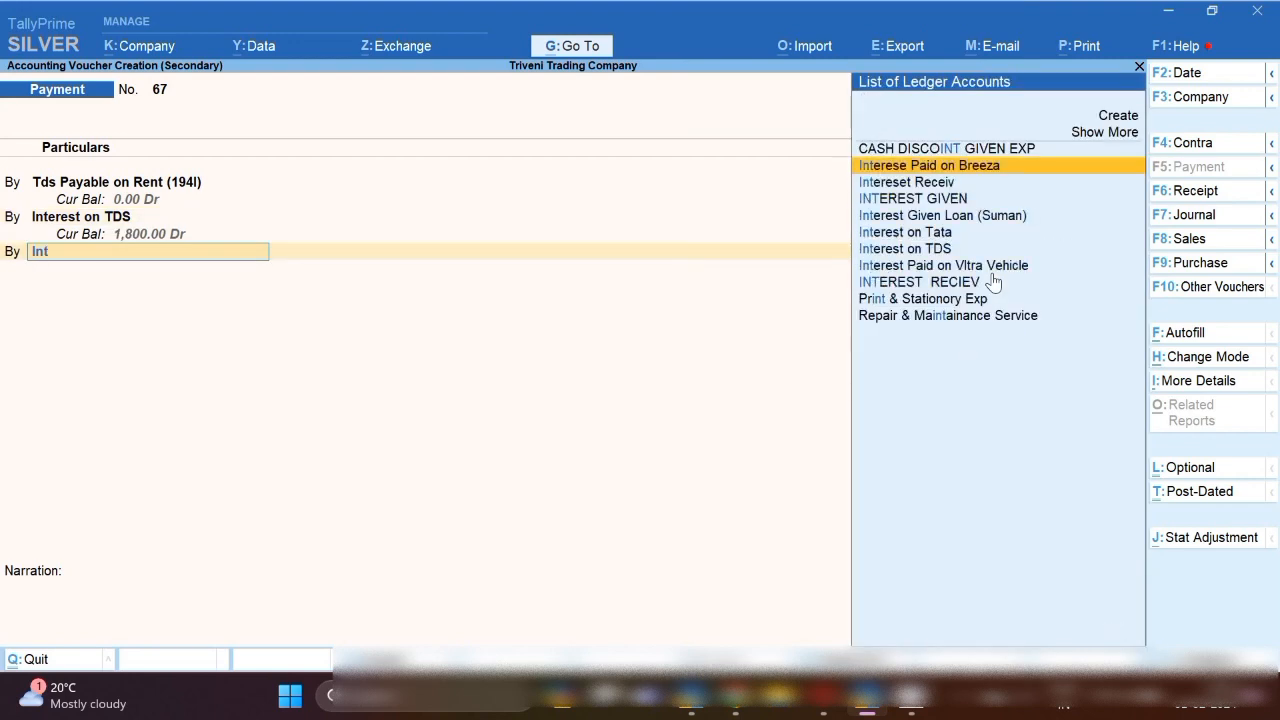
key(Down)
key(Down)
key(Return)
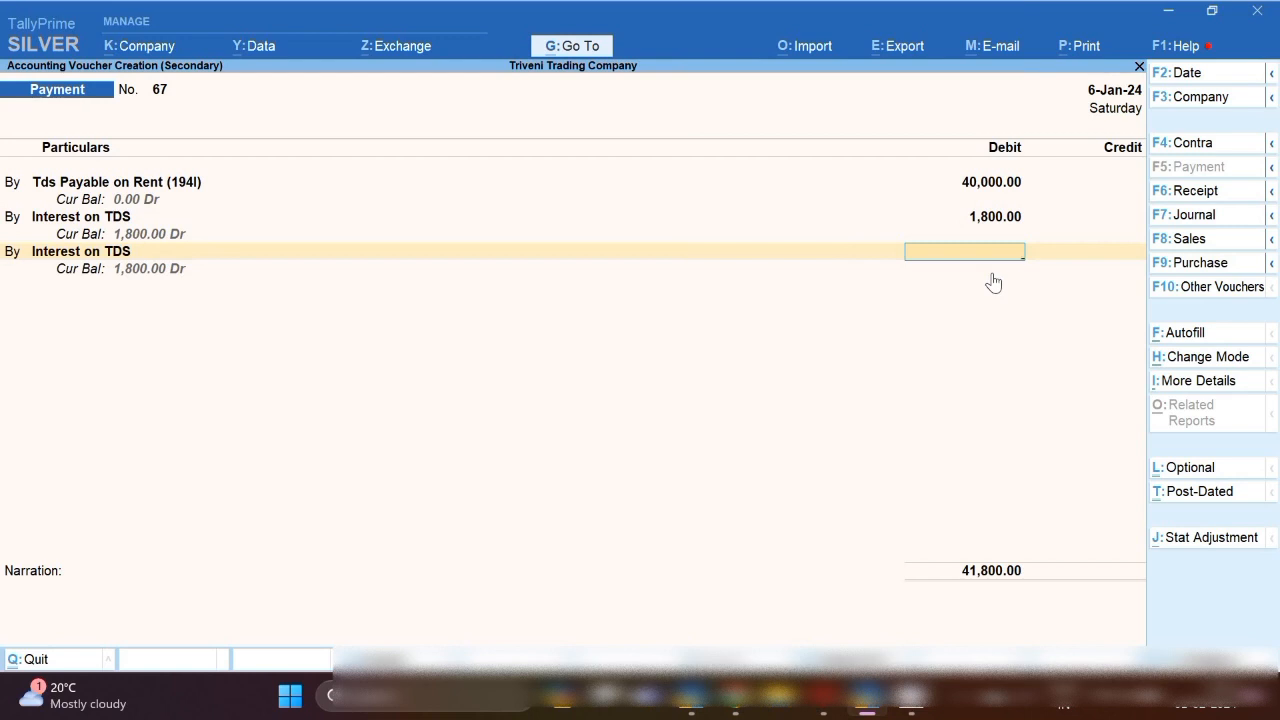
text(1500)
key(Return)
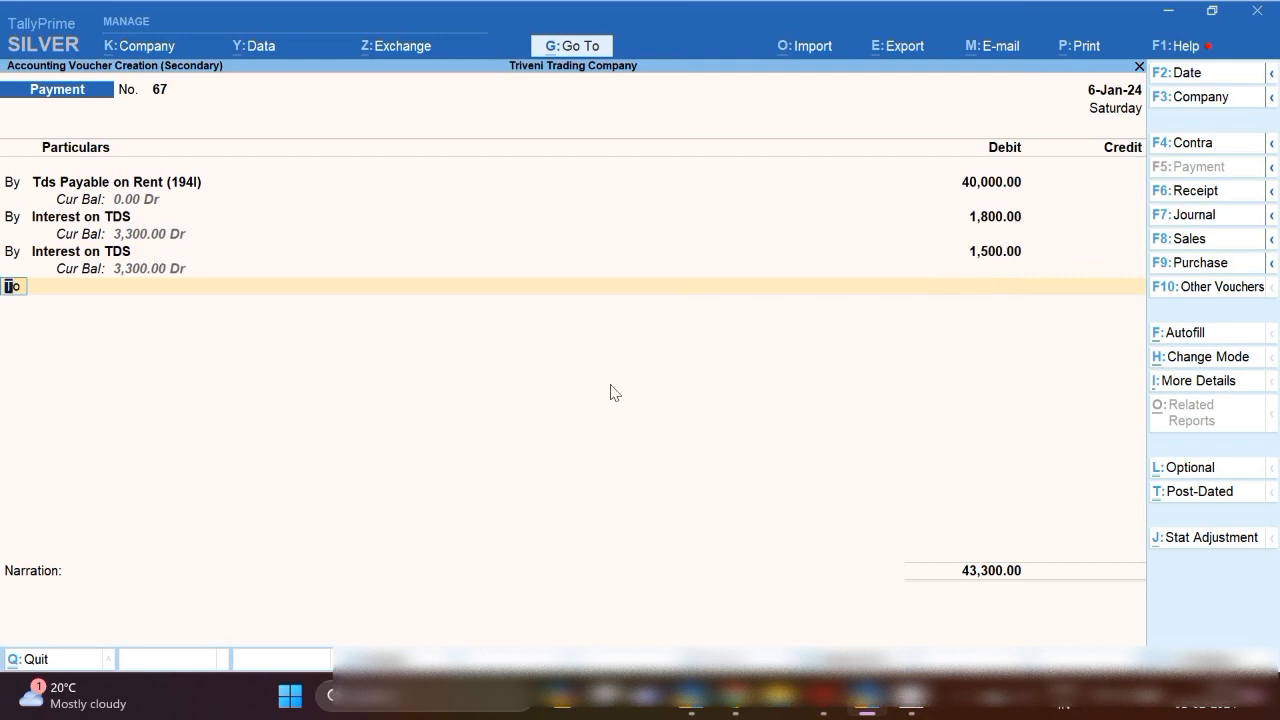
Credit Sbi Bank with cheque allocation, narrate 'tds pay with interest' and save.
text(Sbi)
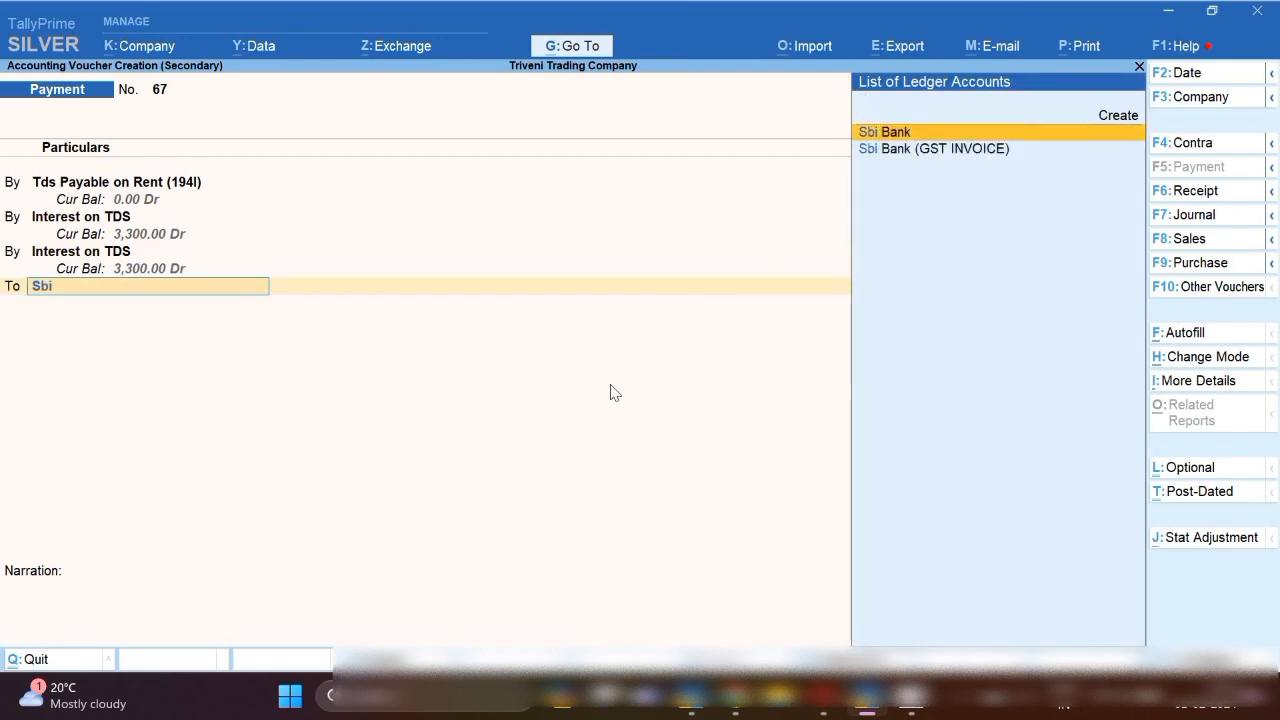
key(Return)
key(Return)
key(Return)
key(Return)
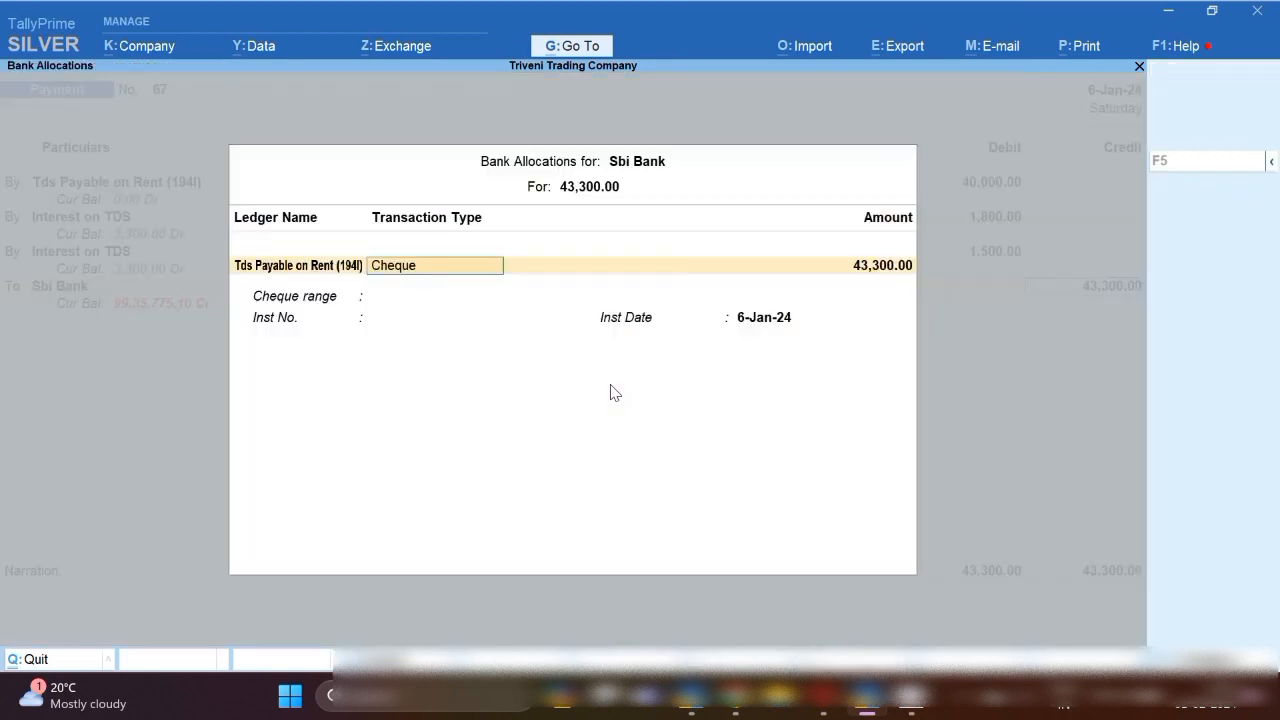
key(Return)
key(Return)
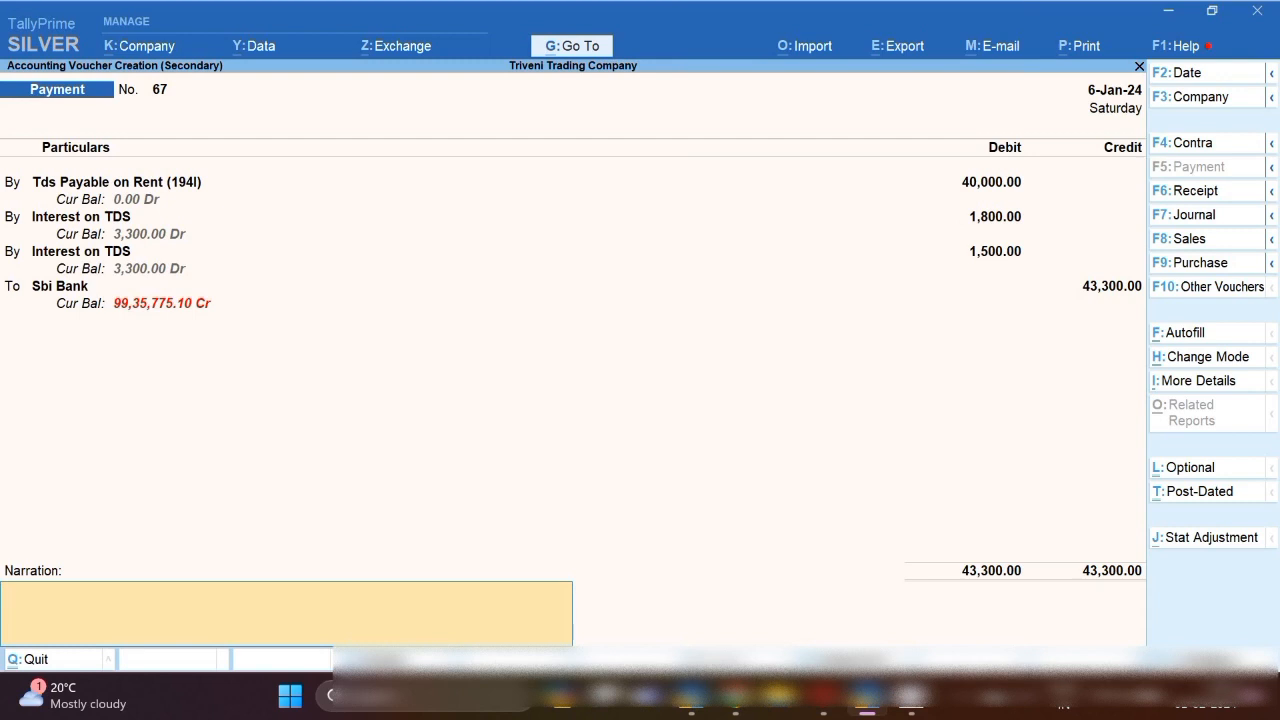
text(tds pay with interest)
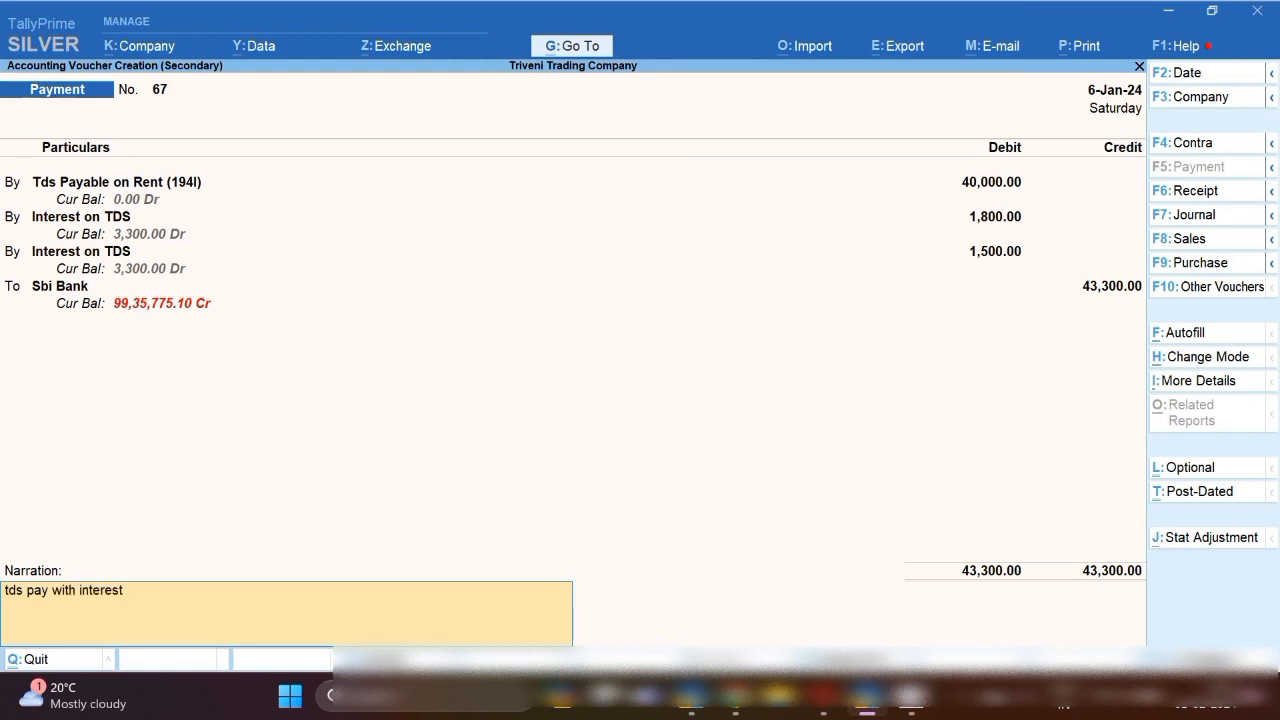
key(Return)
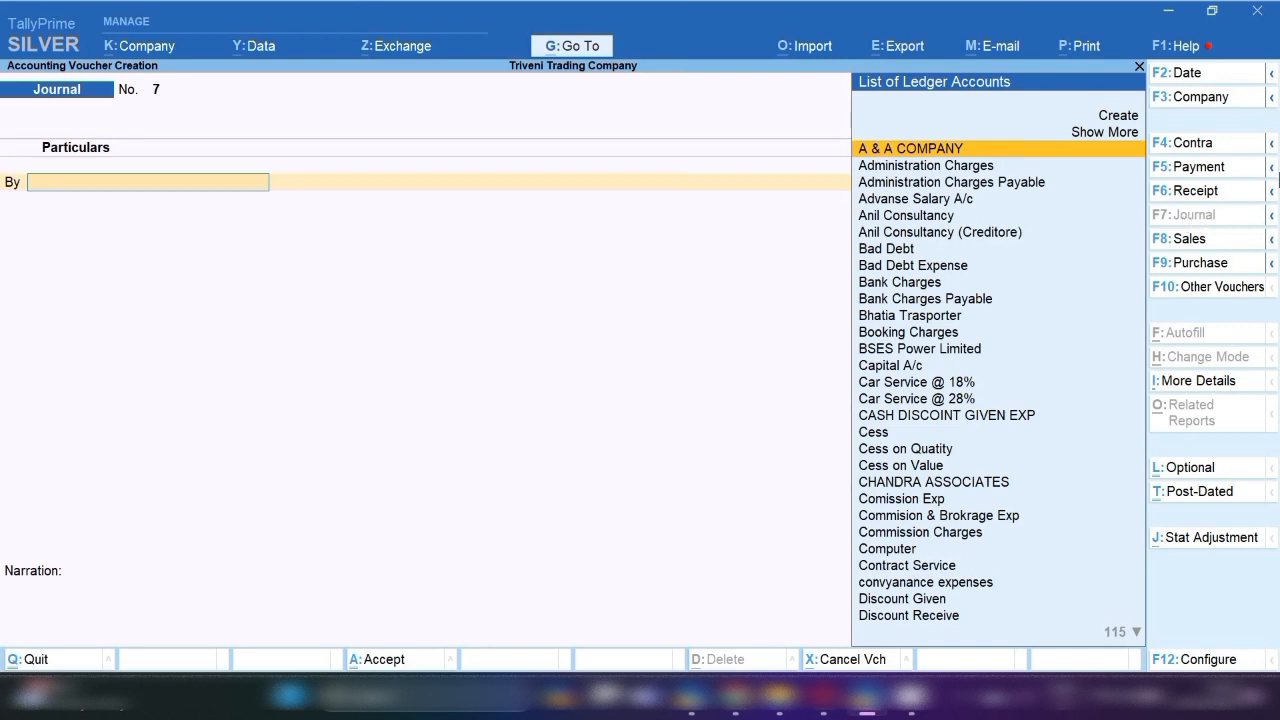
Try dating the journal 31-12-2023, dismiss the out-of-period error and quit the voucher.
key(F2)
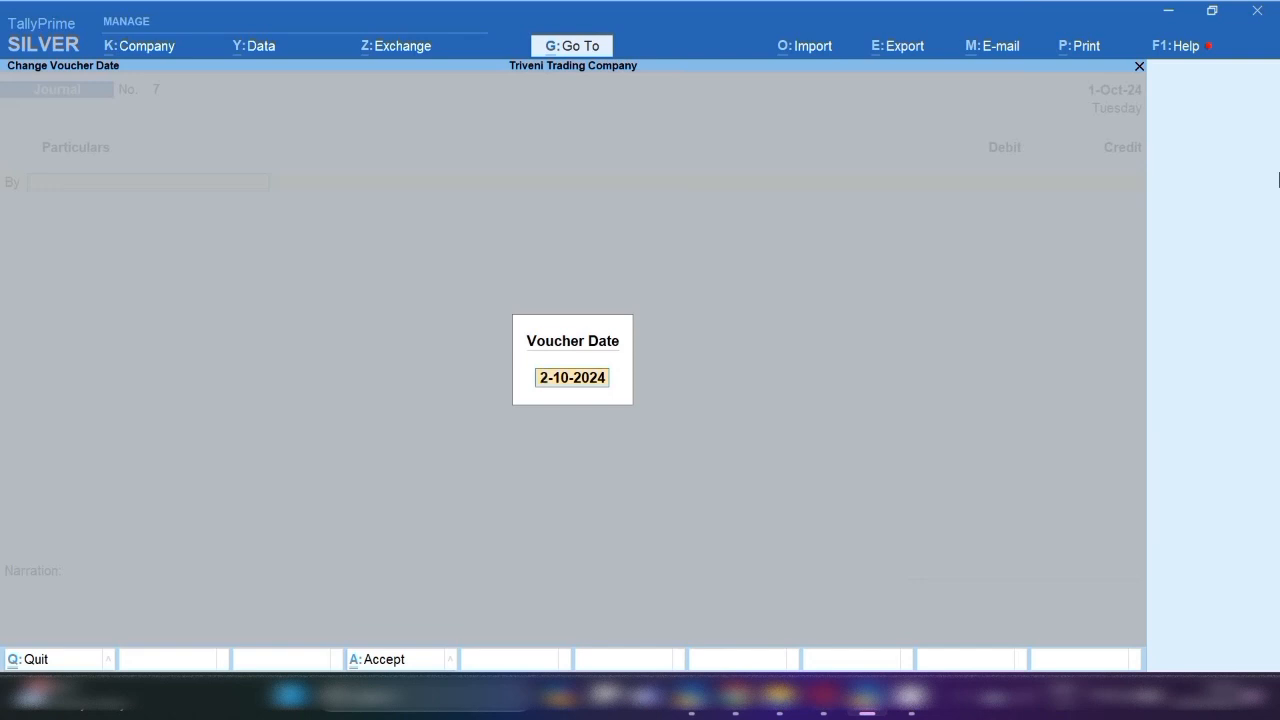
text(31.12.23)
key(Return)
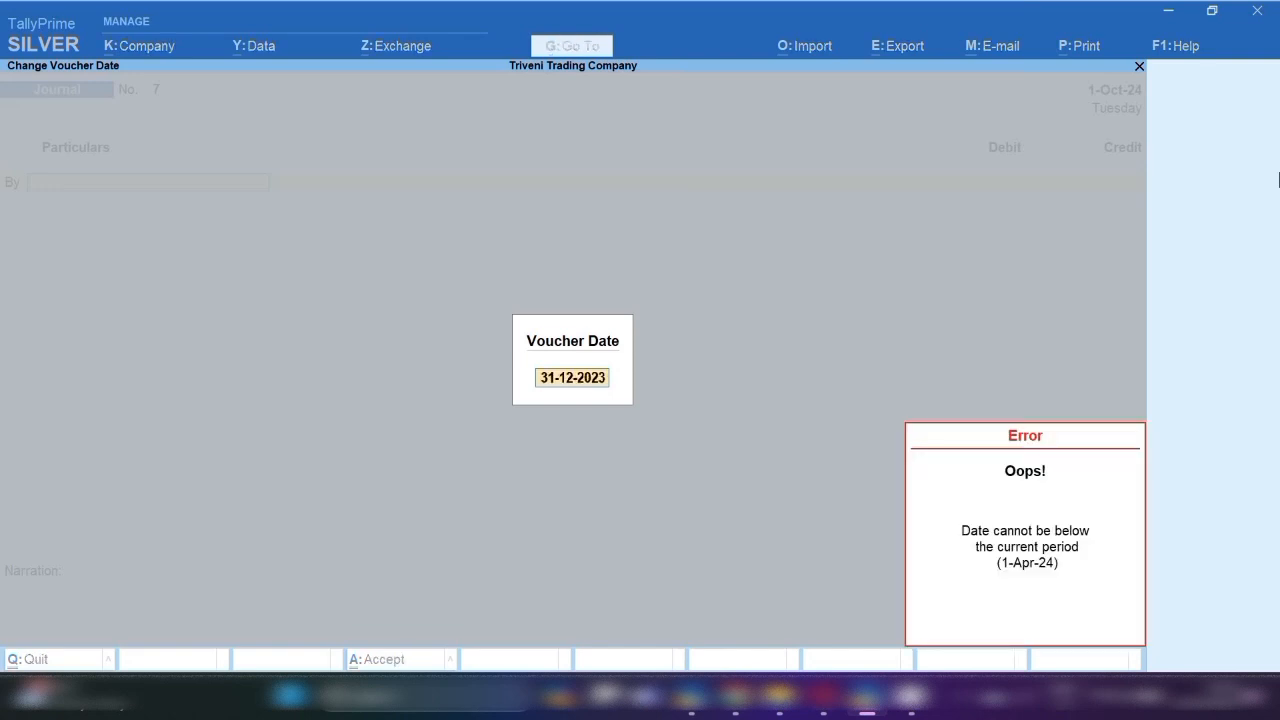
key(Escape)
key(Escape)
key(Escape)
key(Escape)
key(y)
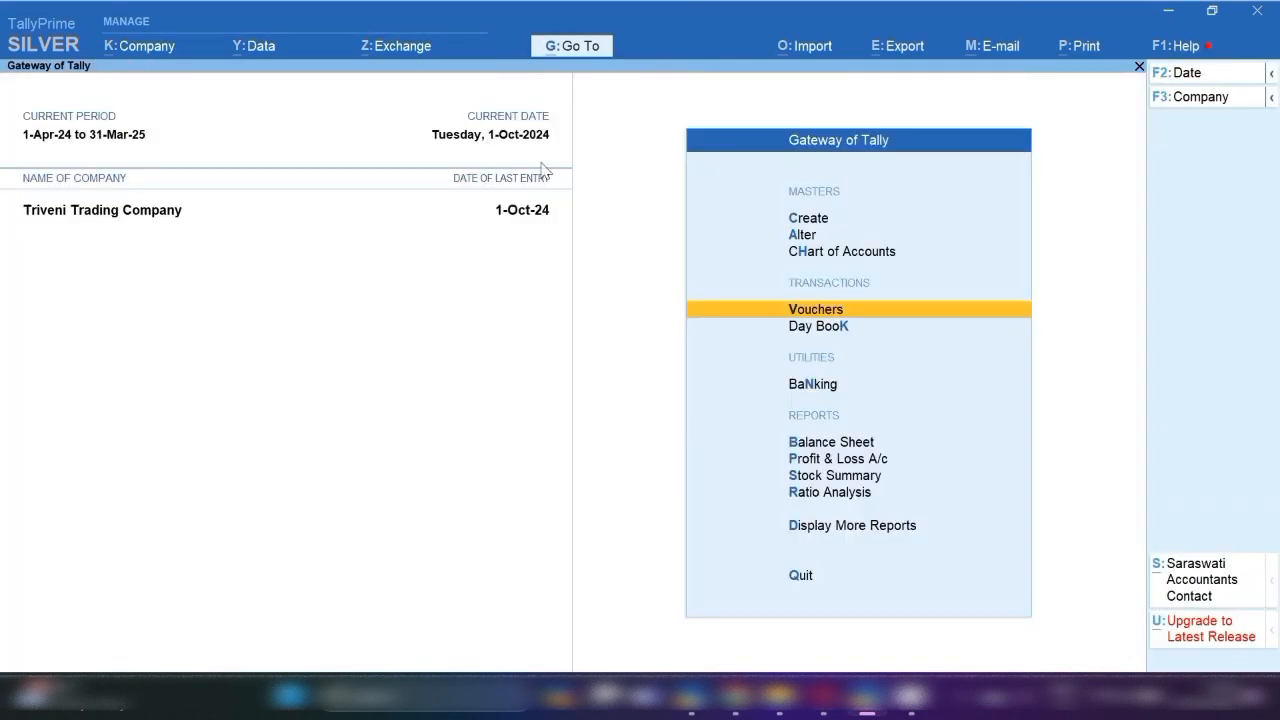
key(Escape)
key(Escape)
Change the company period to start 1-4-2023 and date a new journal 31-12-2023.
key(alt+F2)
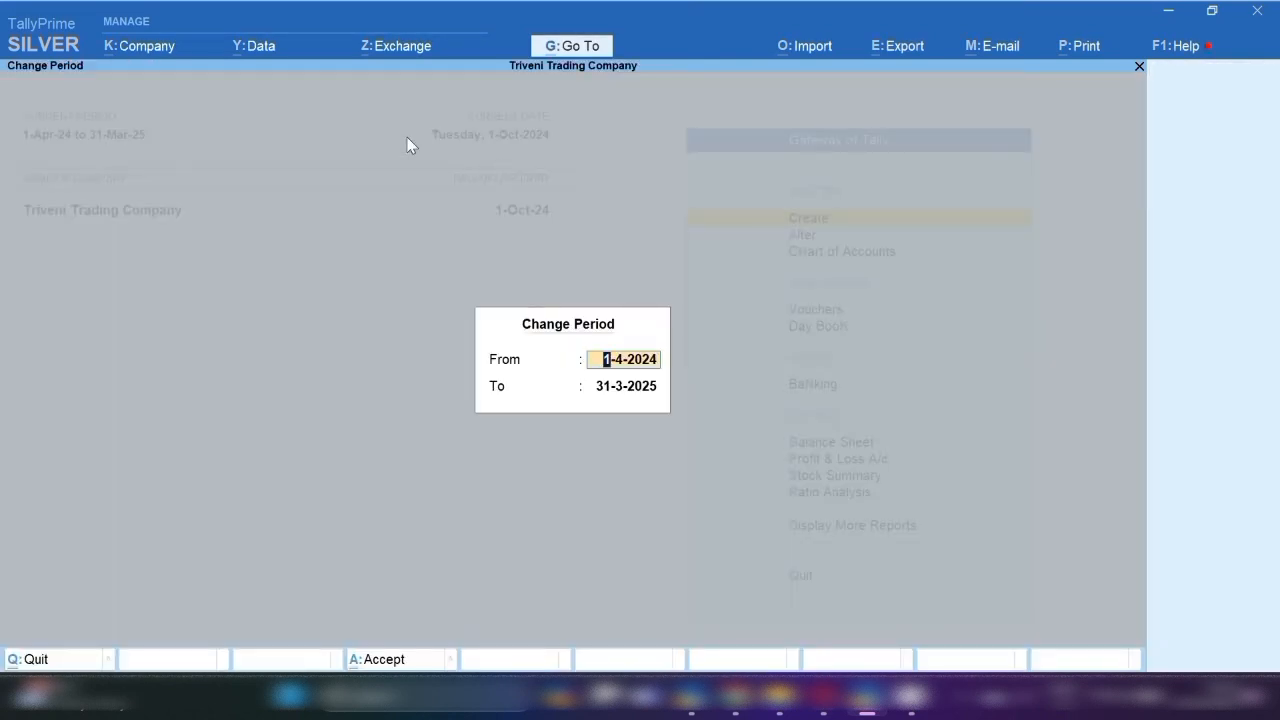
text(1-4-2023)
key(Return)
key(Return)
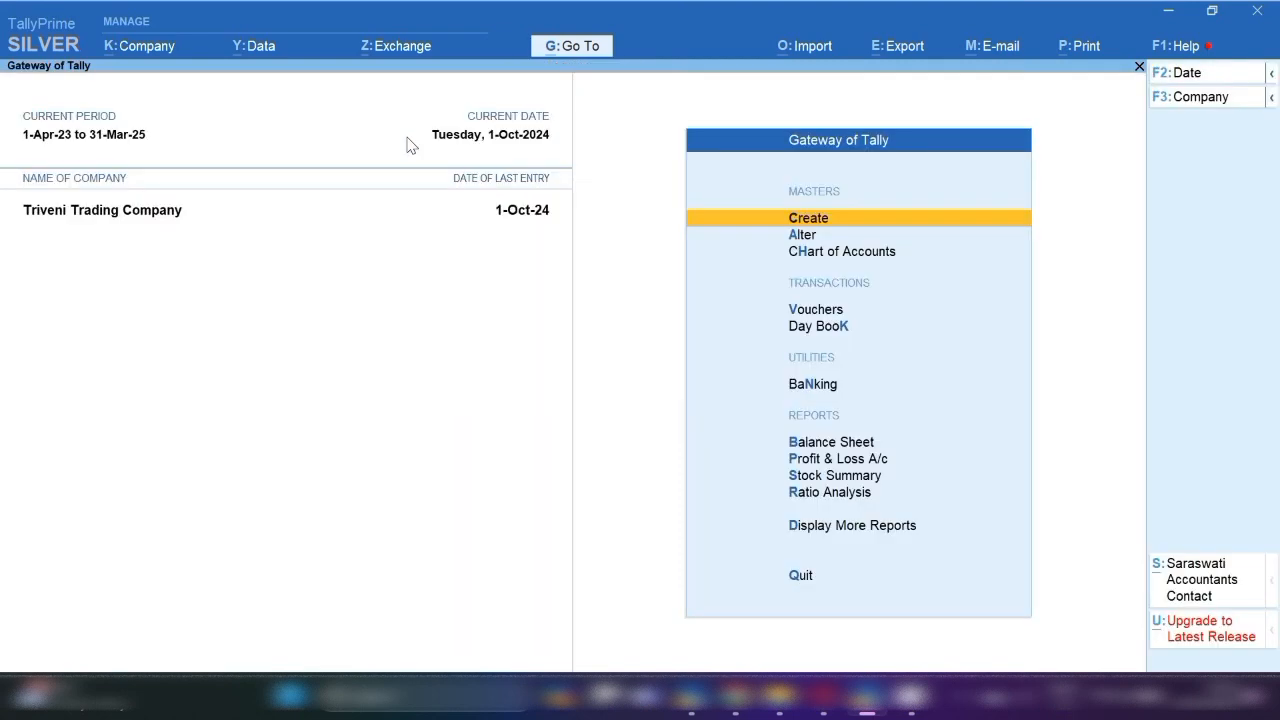
key(v)
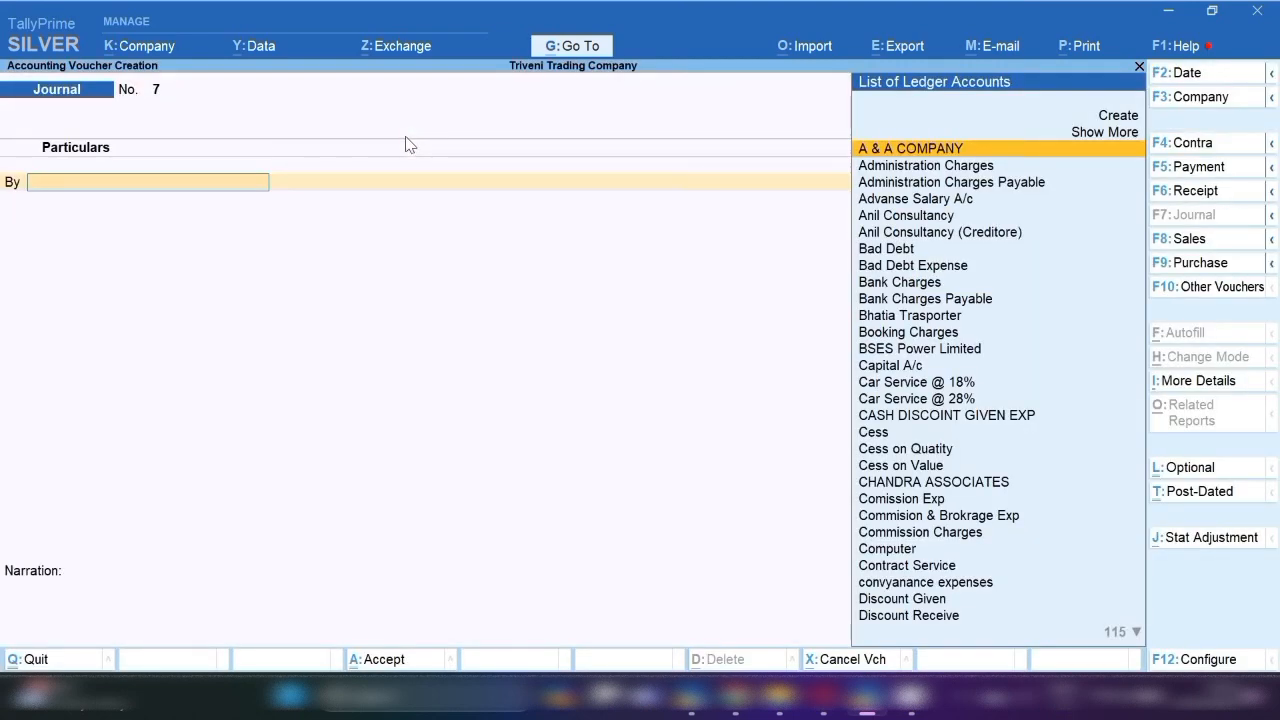
key(F2)
text(31.12.23)
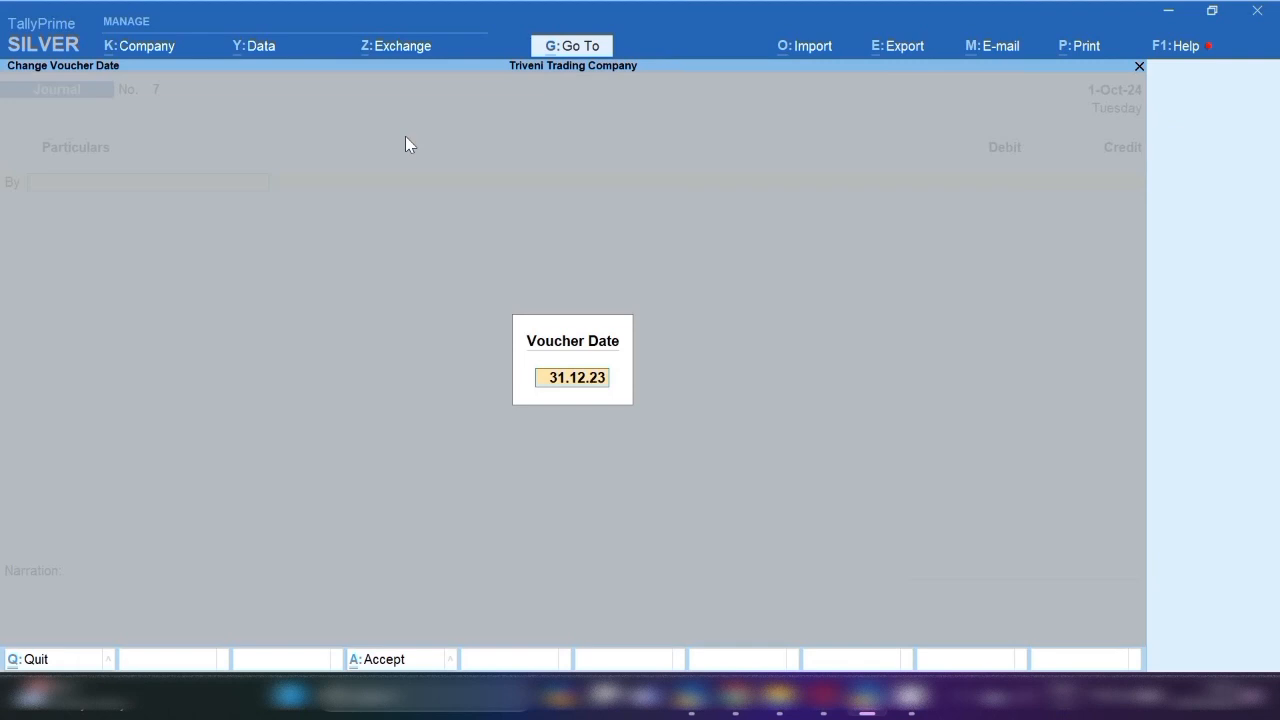
key(Return)
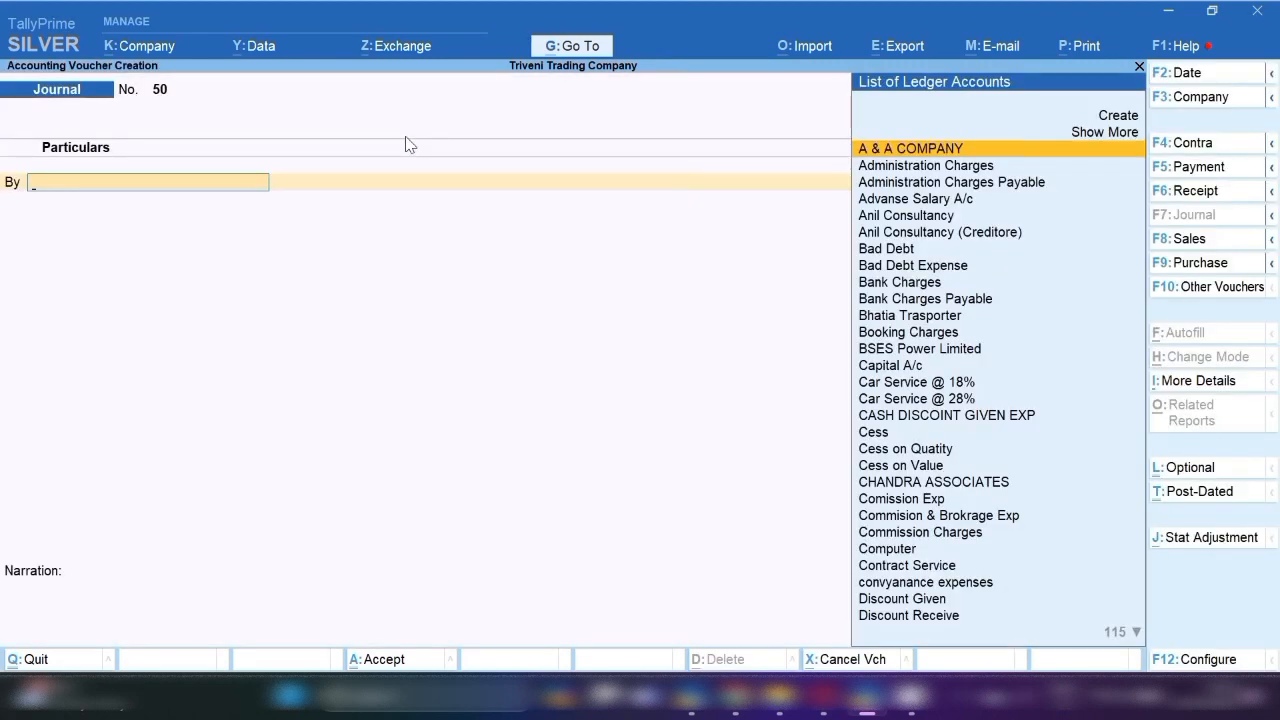
Select Rent Expenses as the journal's first debit ledger.
text(rent)
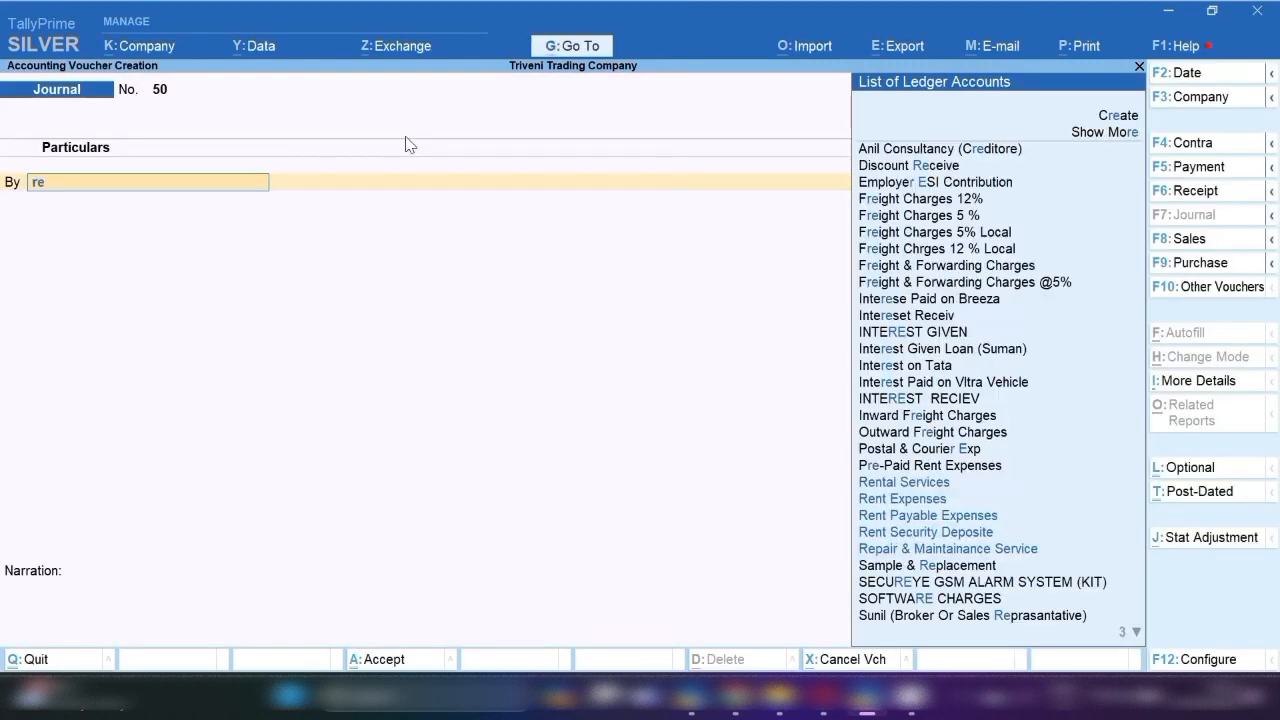
key(Down)
key(Down)
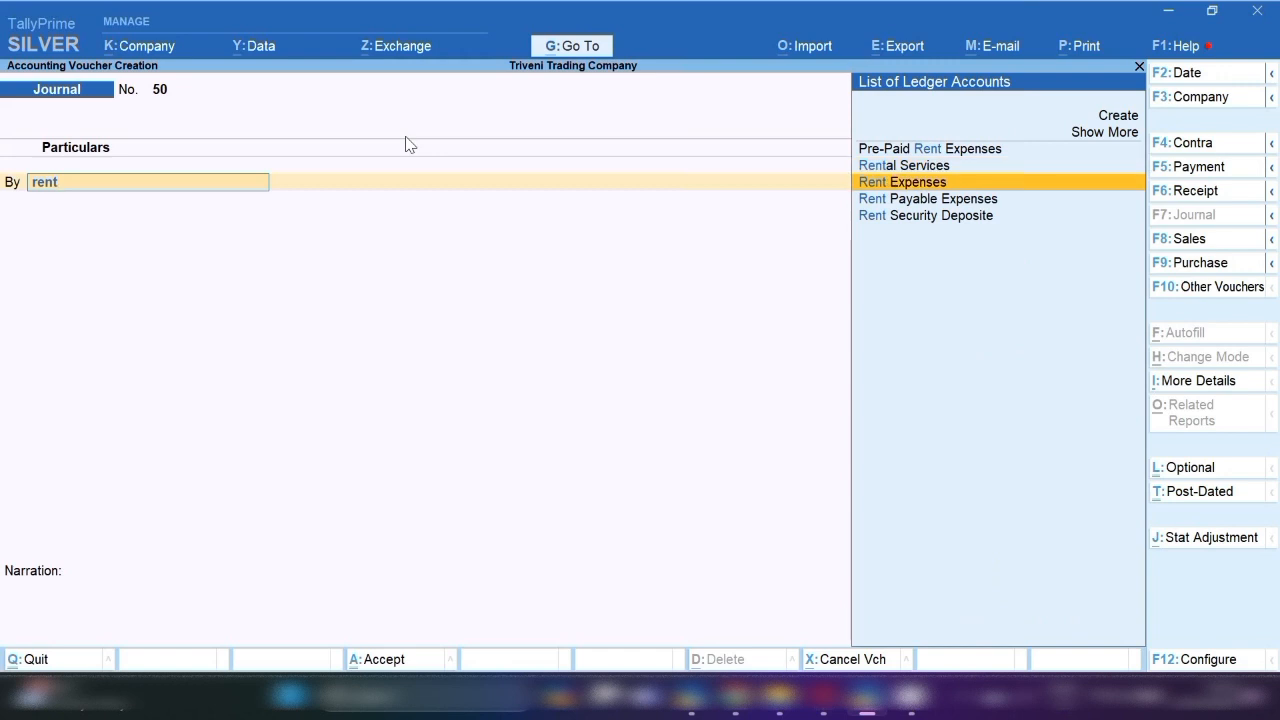
key(Return)
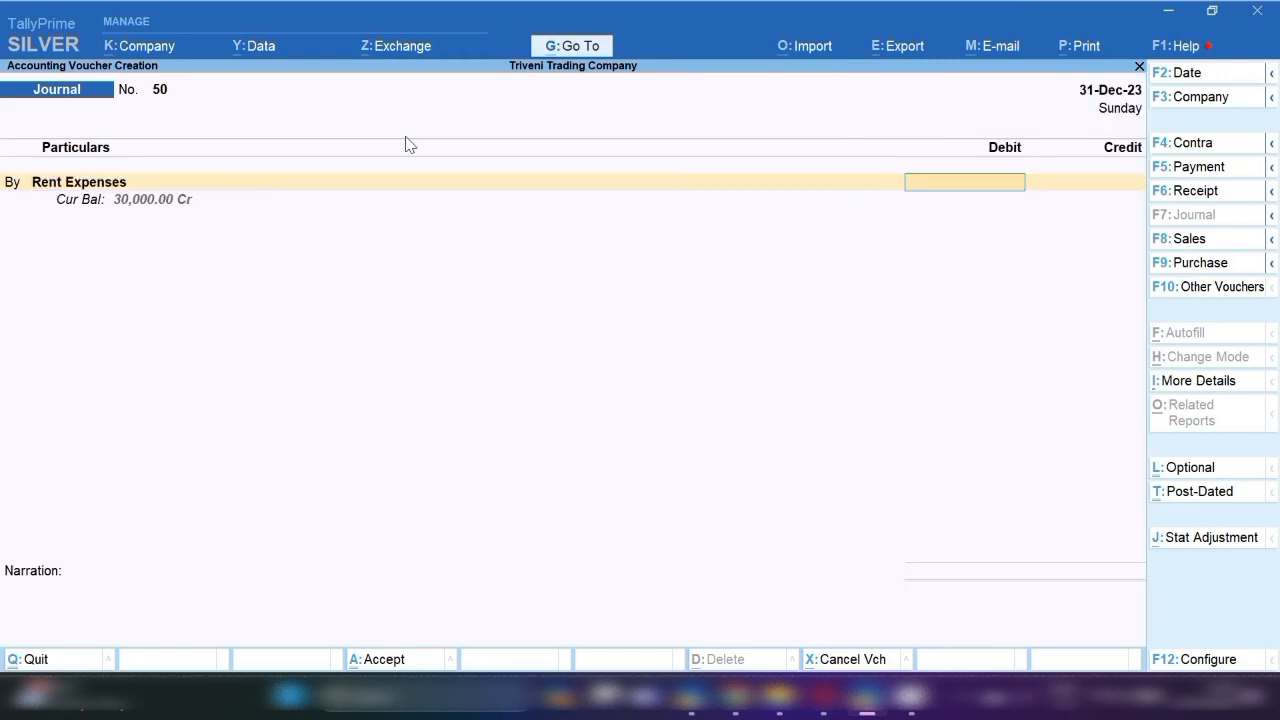
key(BackSpace)
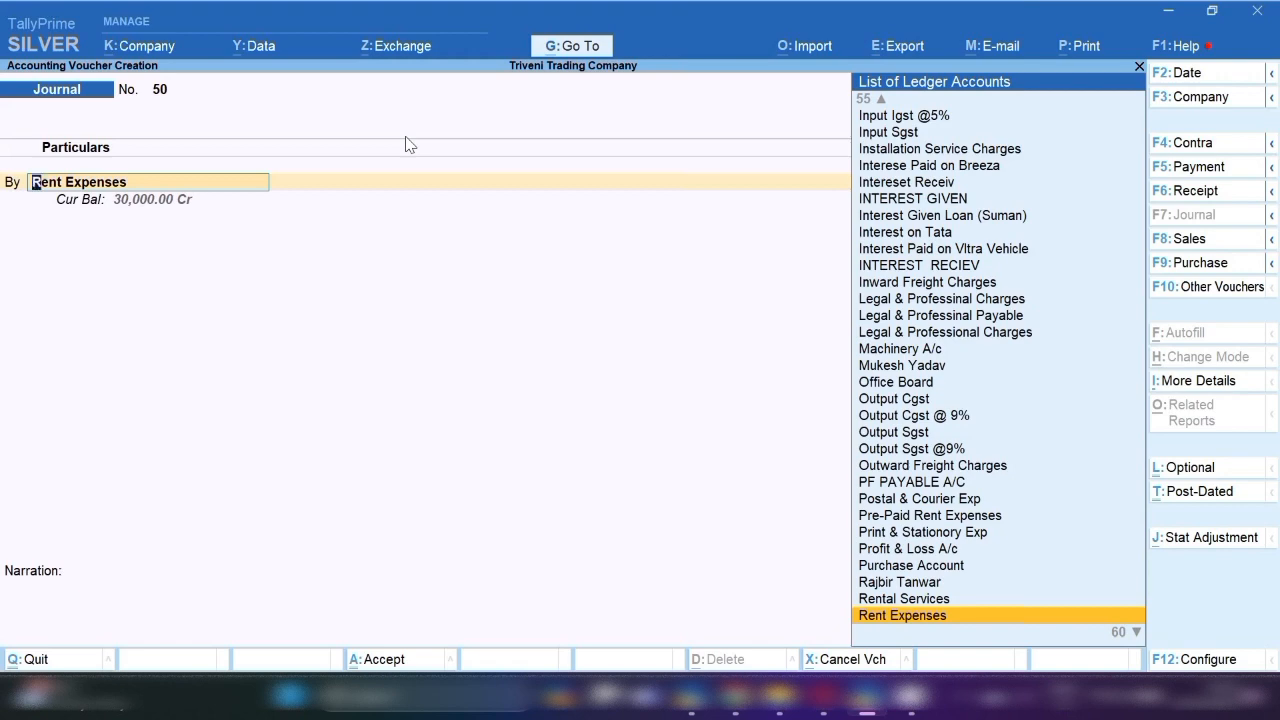
Review Rent Expenses (Indirect Expenses, GST Not Applicable) and quit alteration without changes.
key(ctrl+Return)
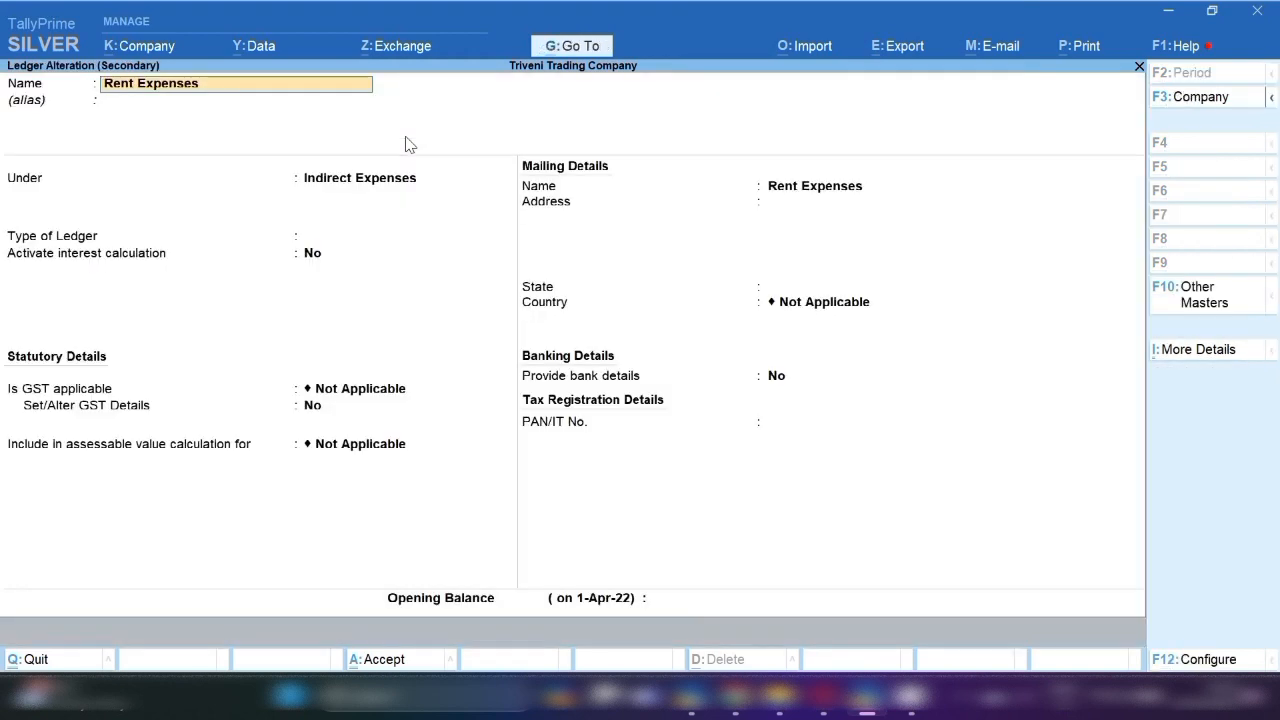
key(Return)
key(Return)
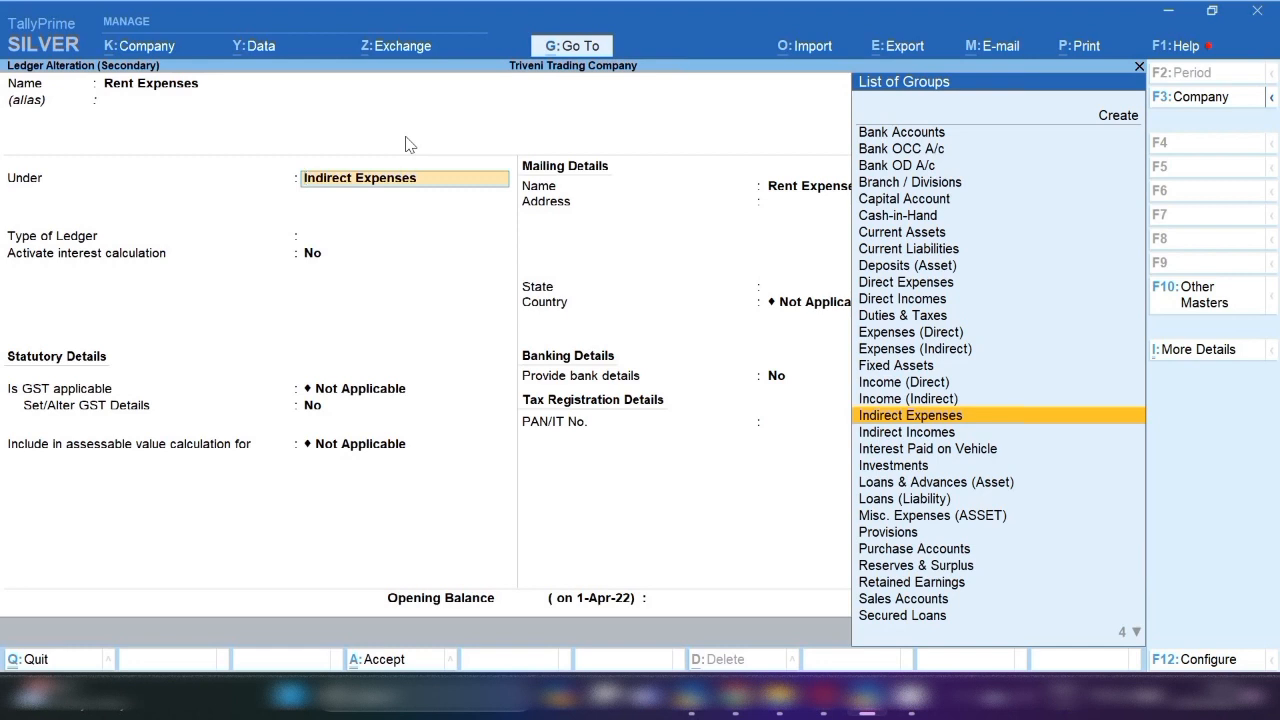
key(Return)
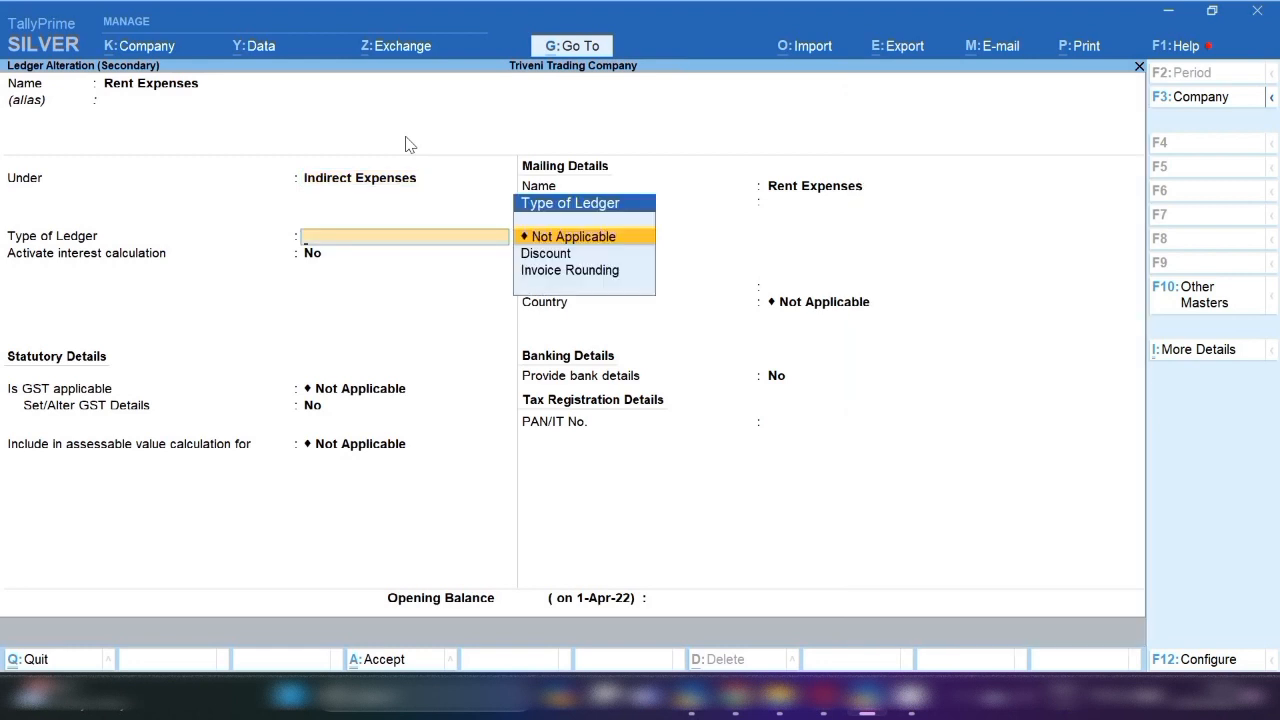
key(Return)
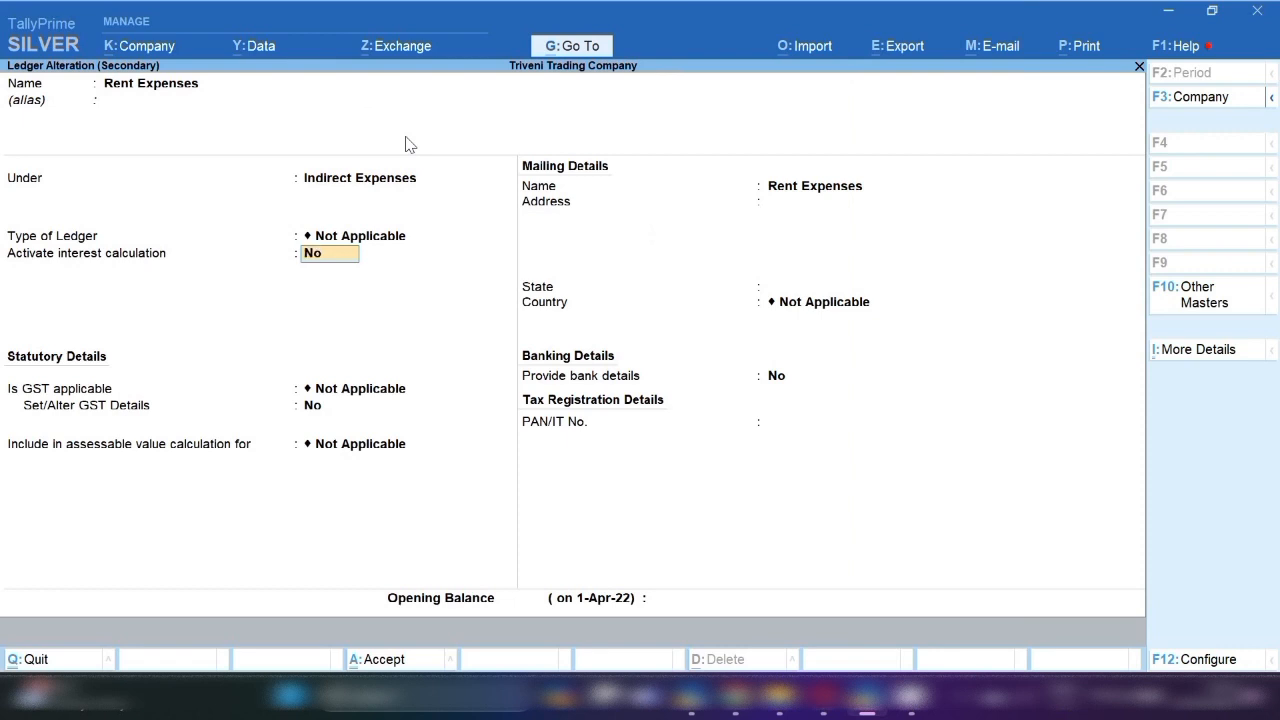
key(Return)
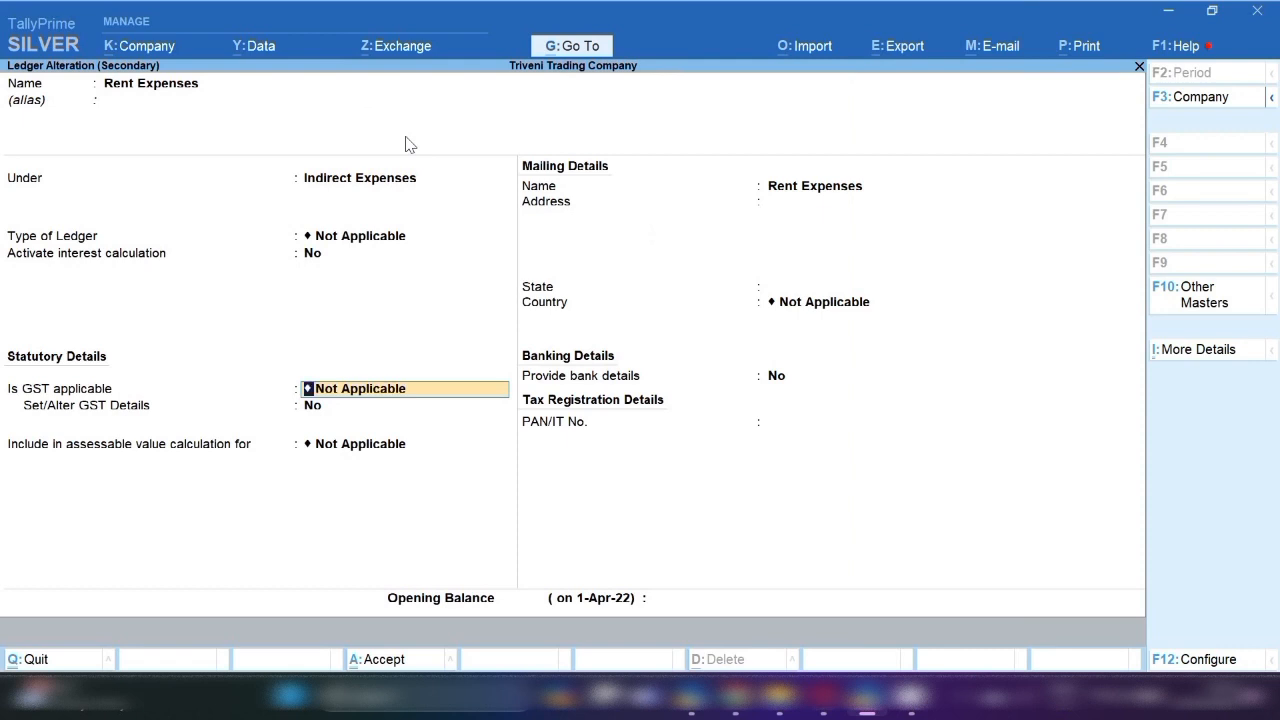
key(BackSpace)
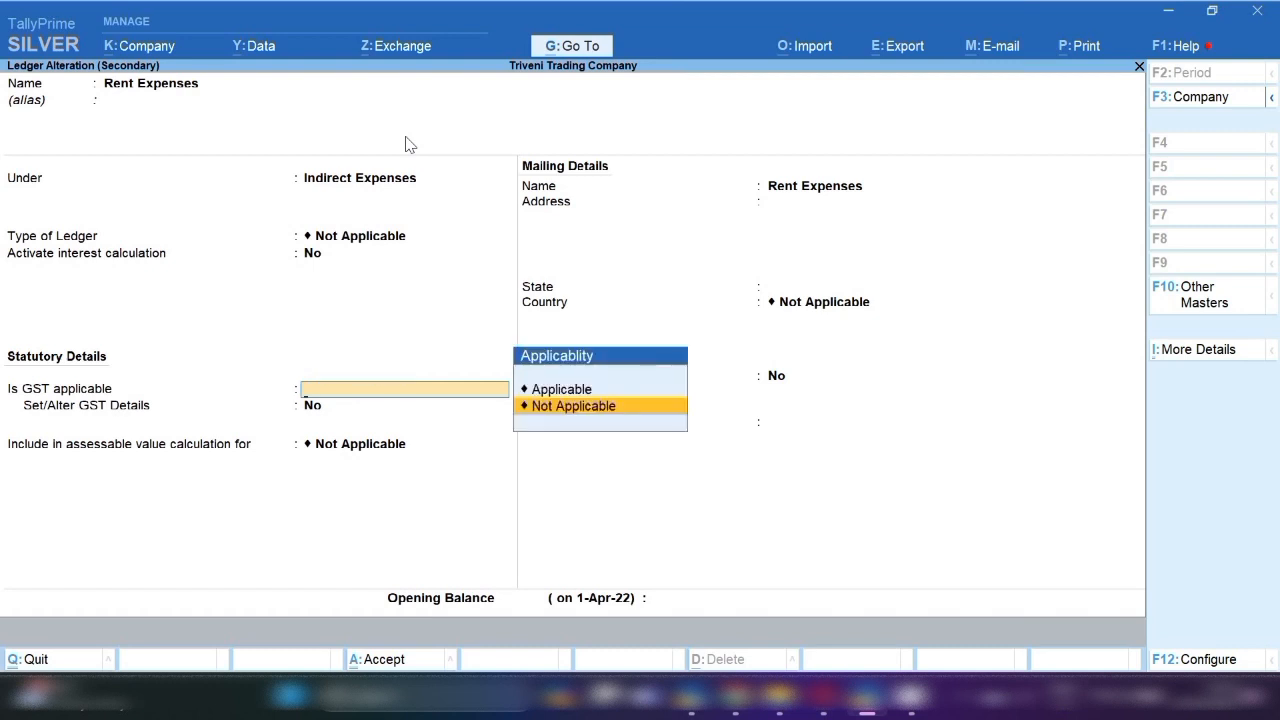
key(Escape)
key(Return)
key(Return)
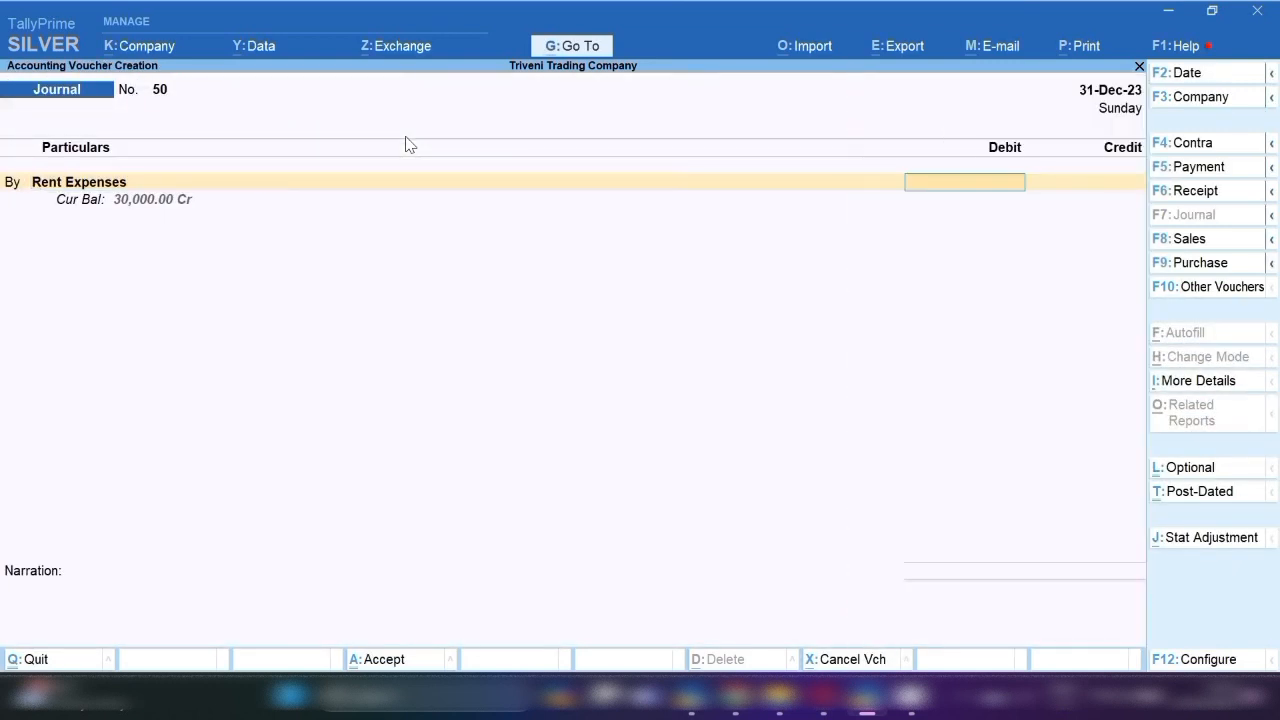
Debit Rent Expenses 1,50,070 and INPUT IGST 27,013, then begin a new credit-side ledger.
text(150070)
key(Return)
text(b)
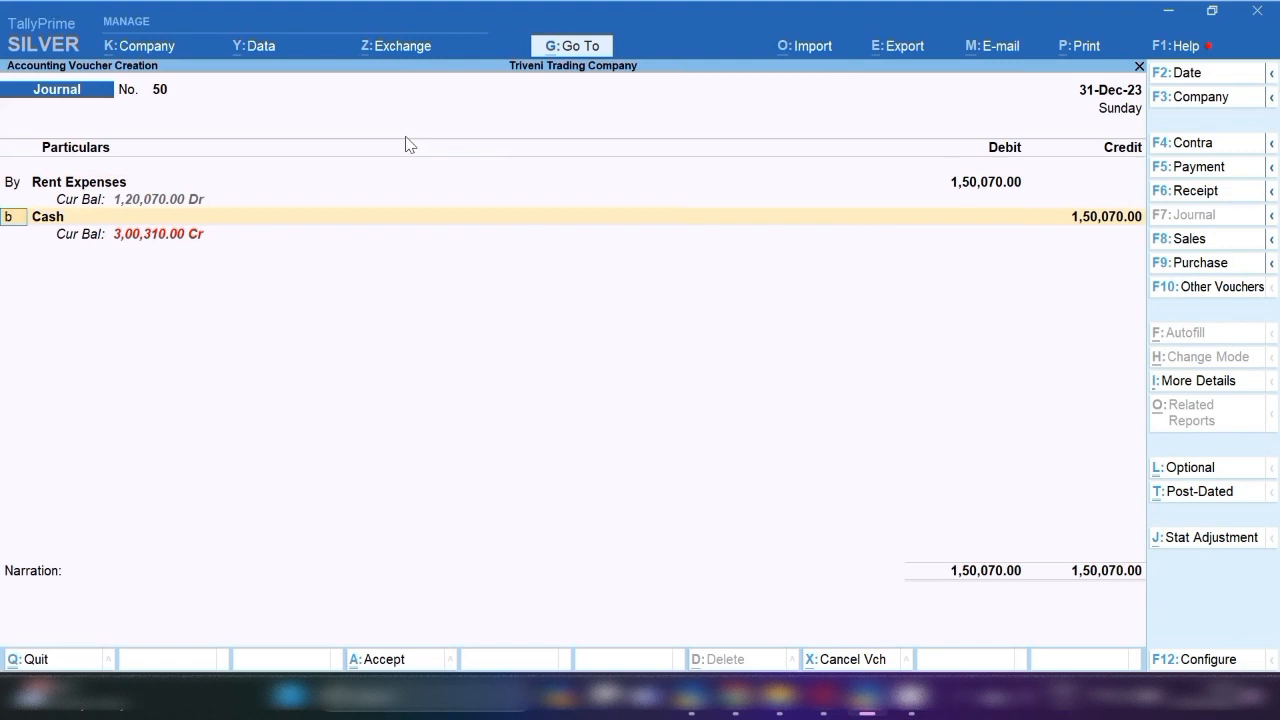
key(Return)
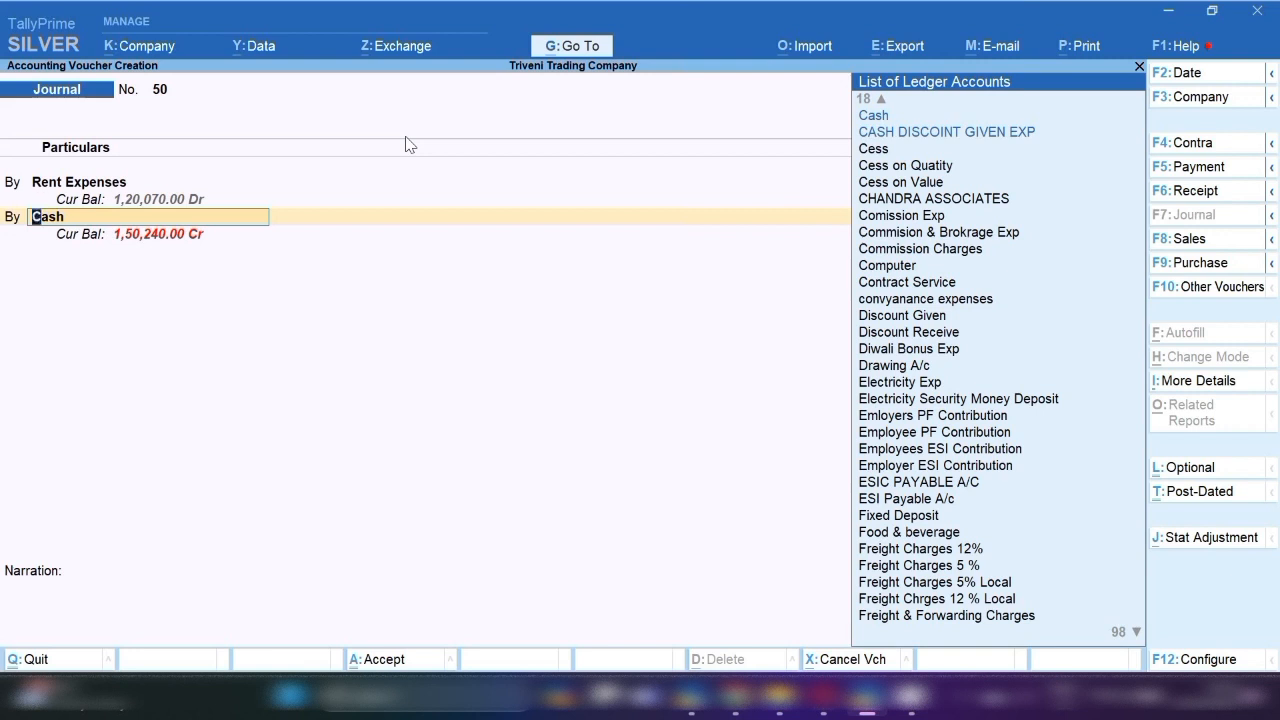
text(Igst)
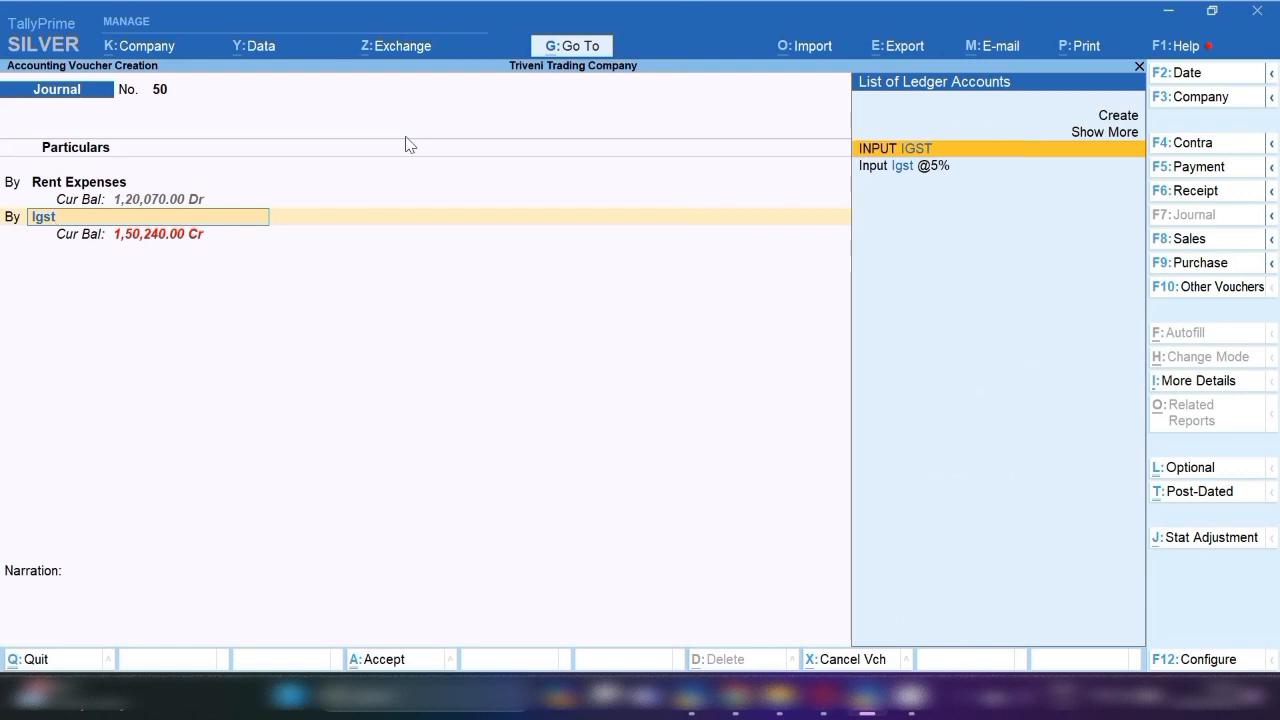
key(Return)
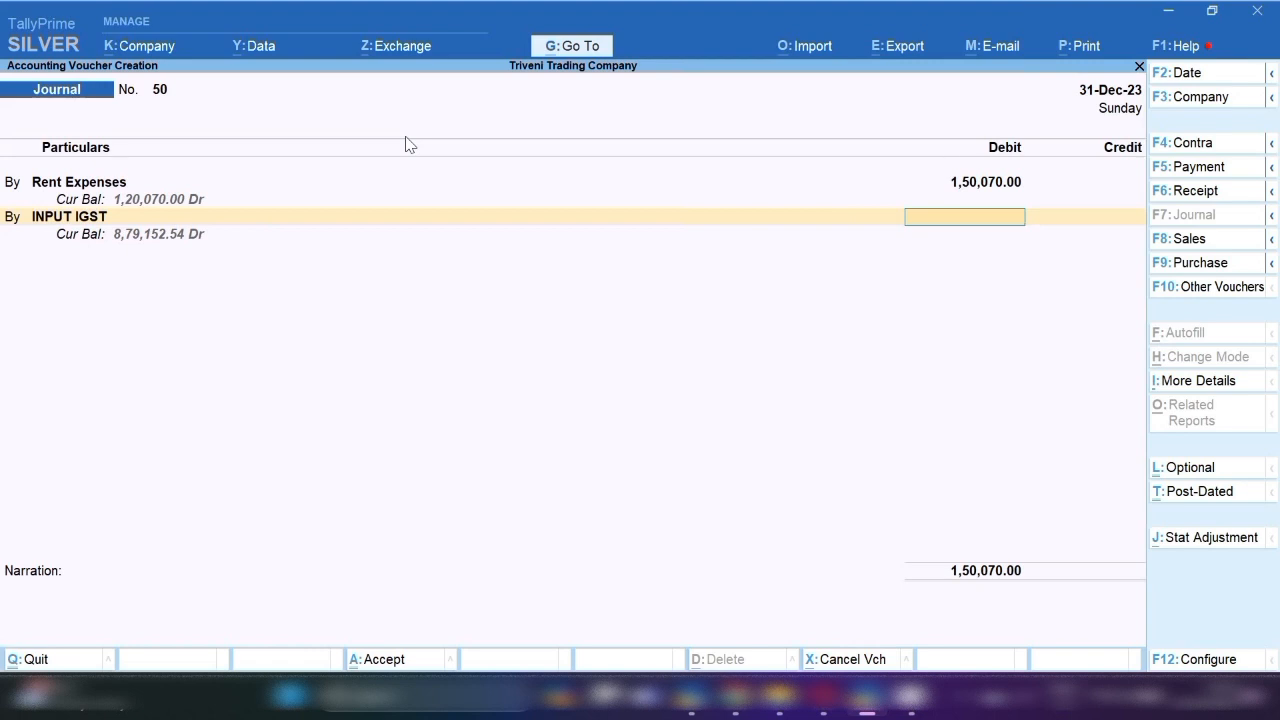
text(27013)
key(Return)
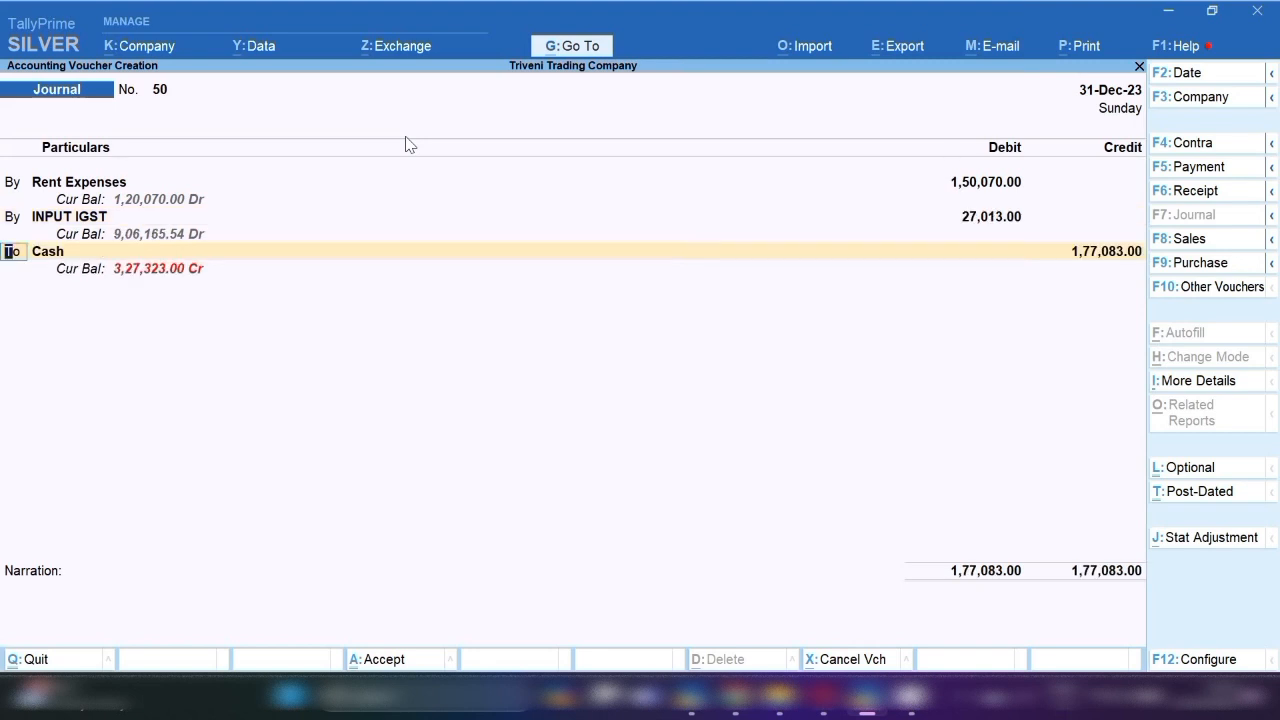
key(Return)
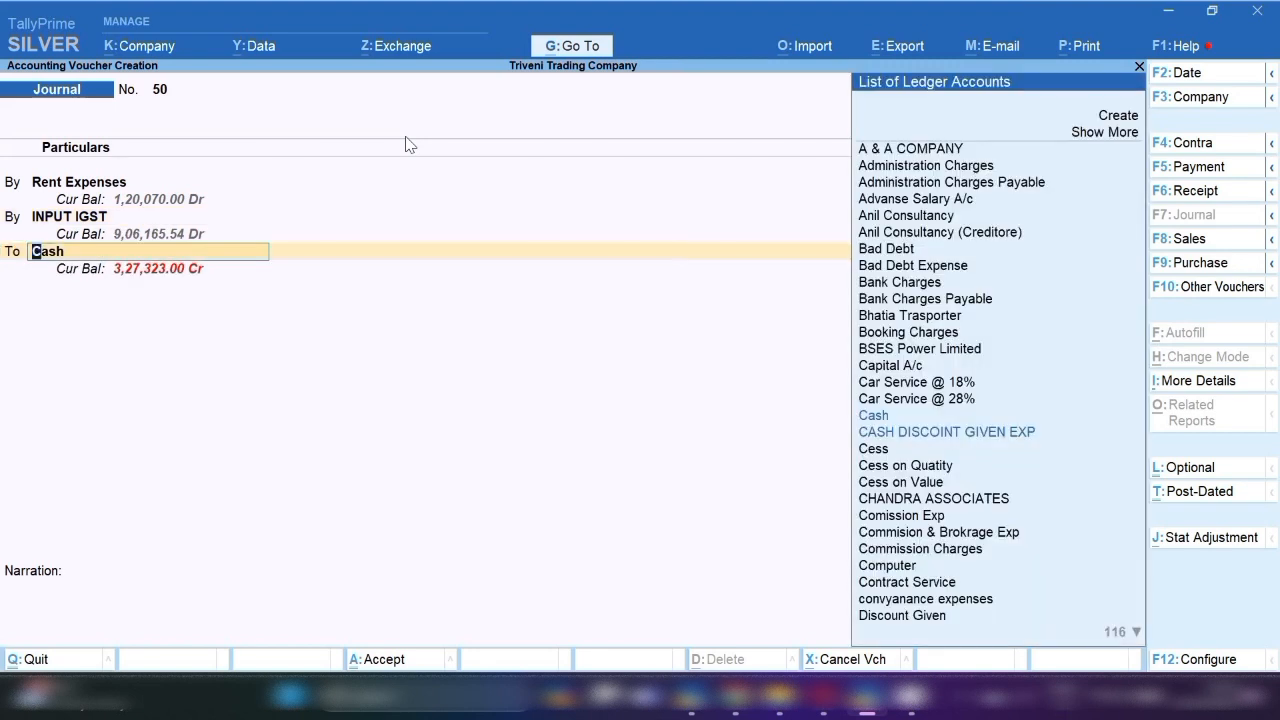
key(alt+c)
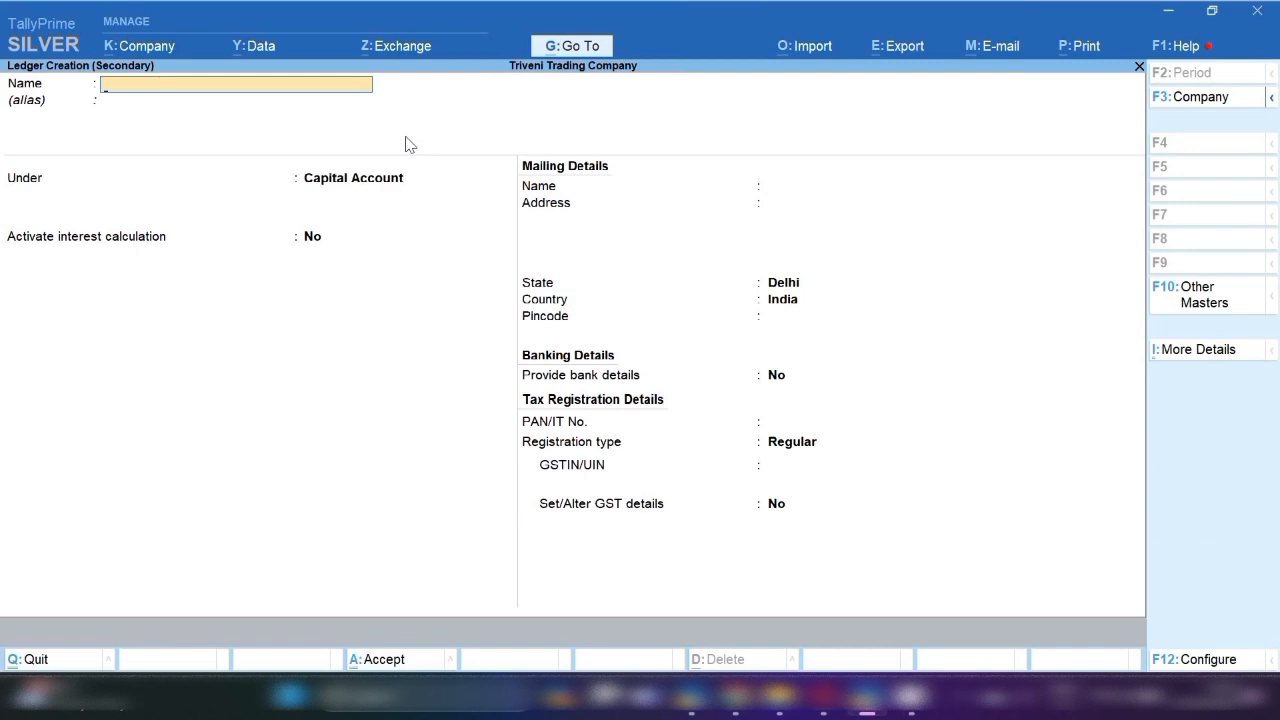
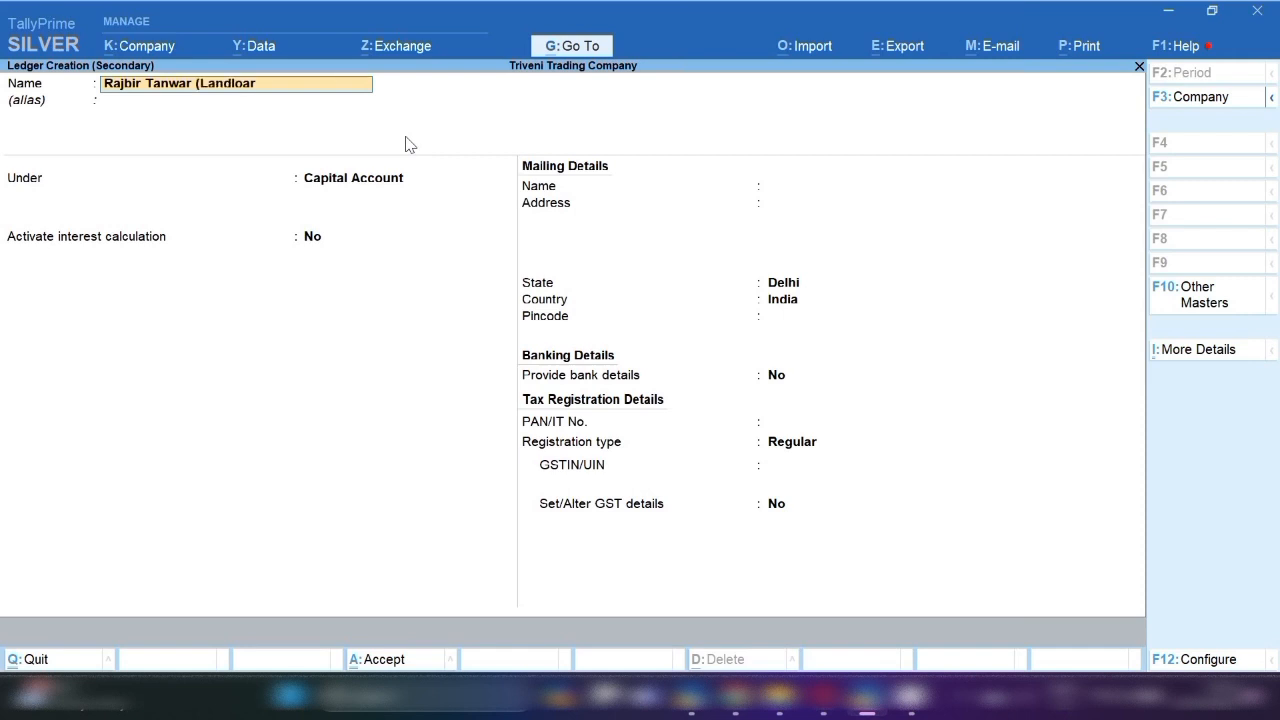
Name the new ledger after the landlord and place it under Sundry Creditors.
text(d))
key(Return)
key(Return)
text(Sun)
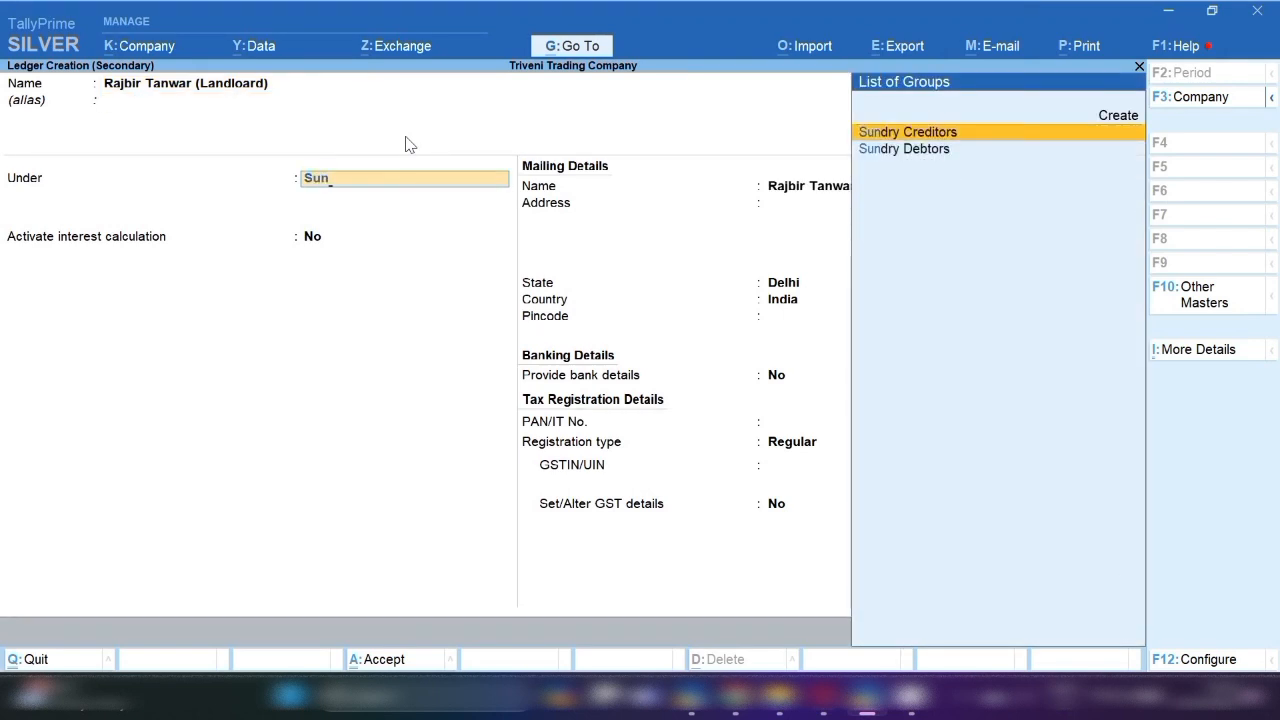
key(Return)
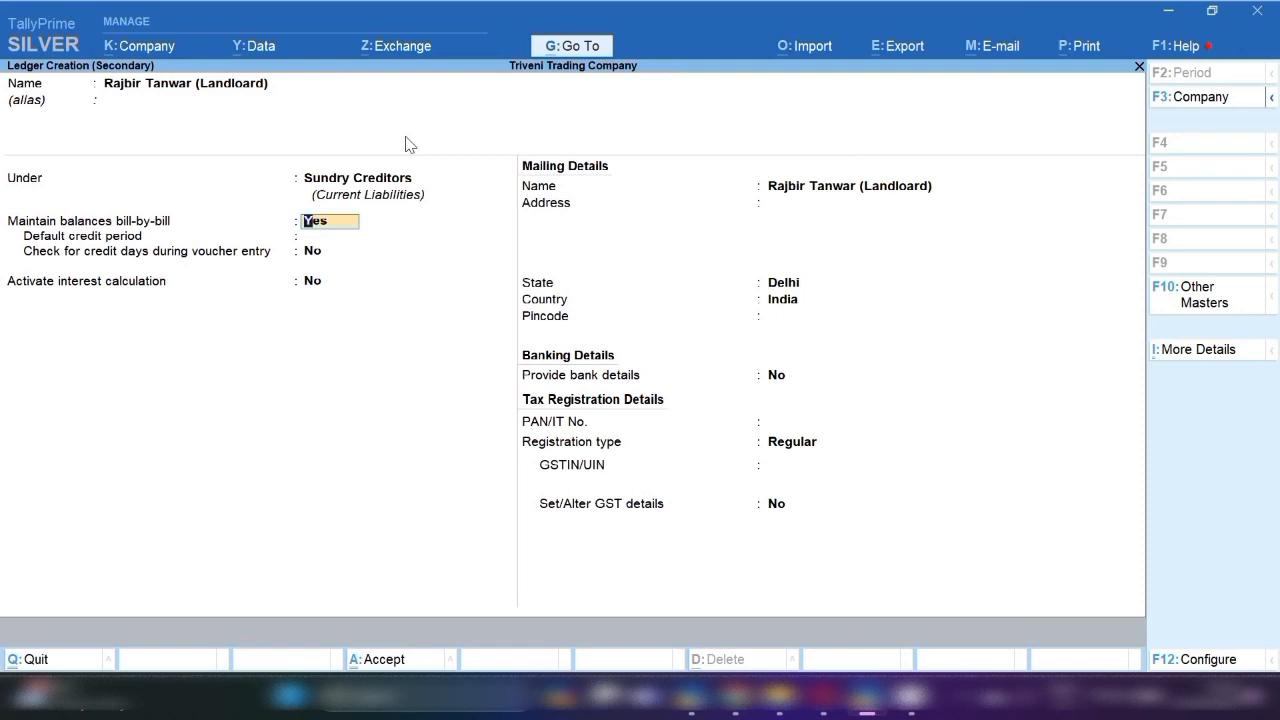
key(Return)
key(Return)
key(Return)
key(Return)
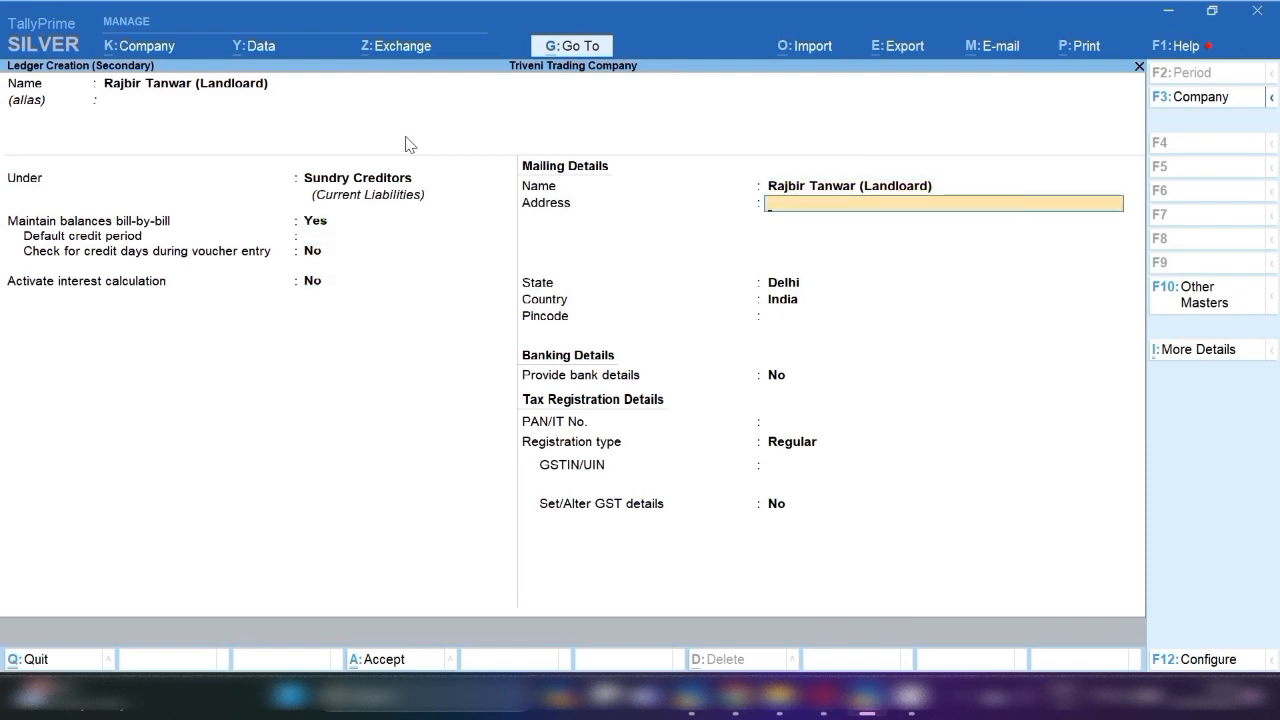
key(Return)
key(Return)
key(Return)
key(Return)
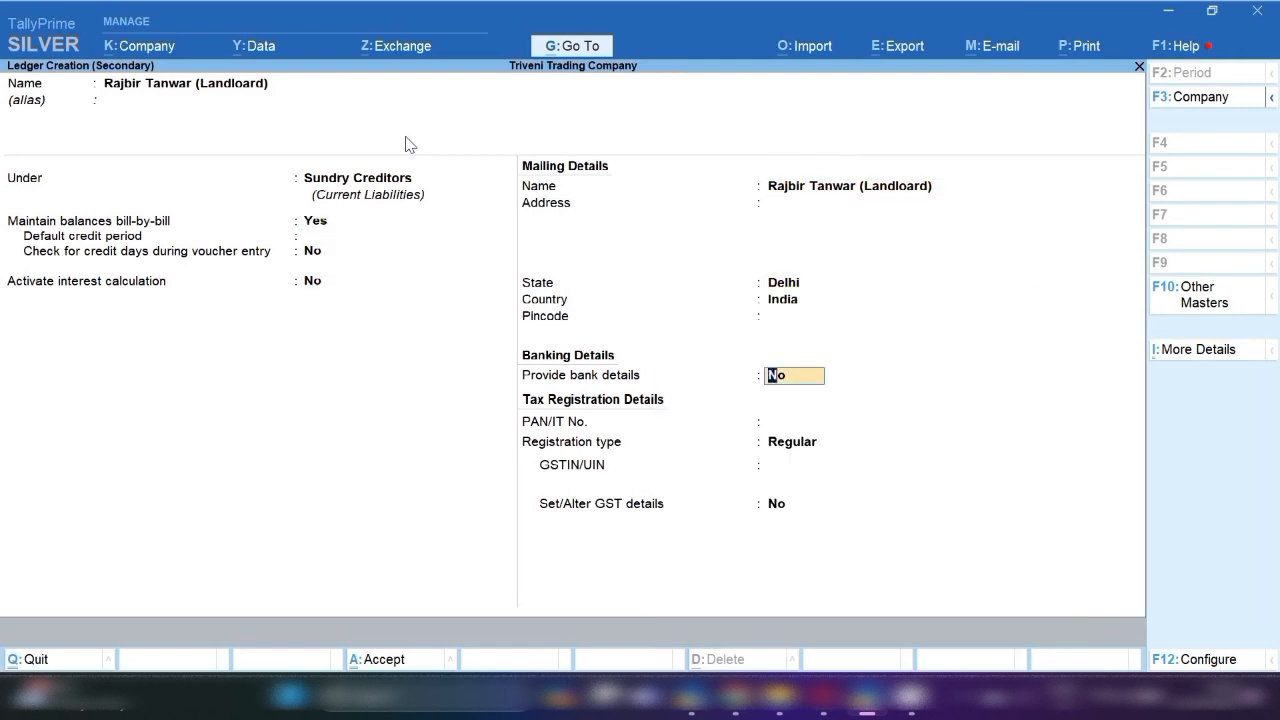
key(Return)
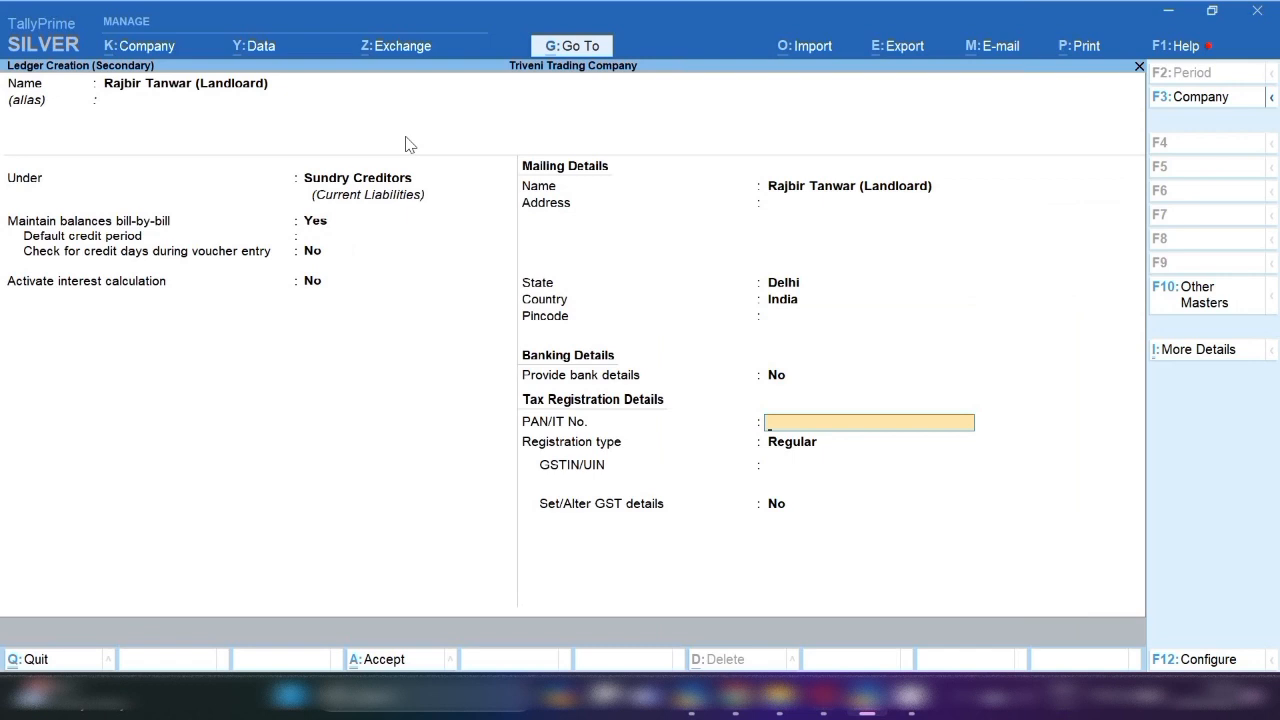
Set the landlord's registration type to Unregistered, save, and credit 1,77,083 in the journal.
key(Return)
key(Return)
key(Return)
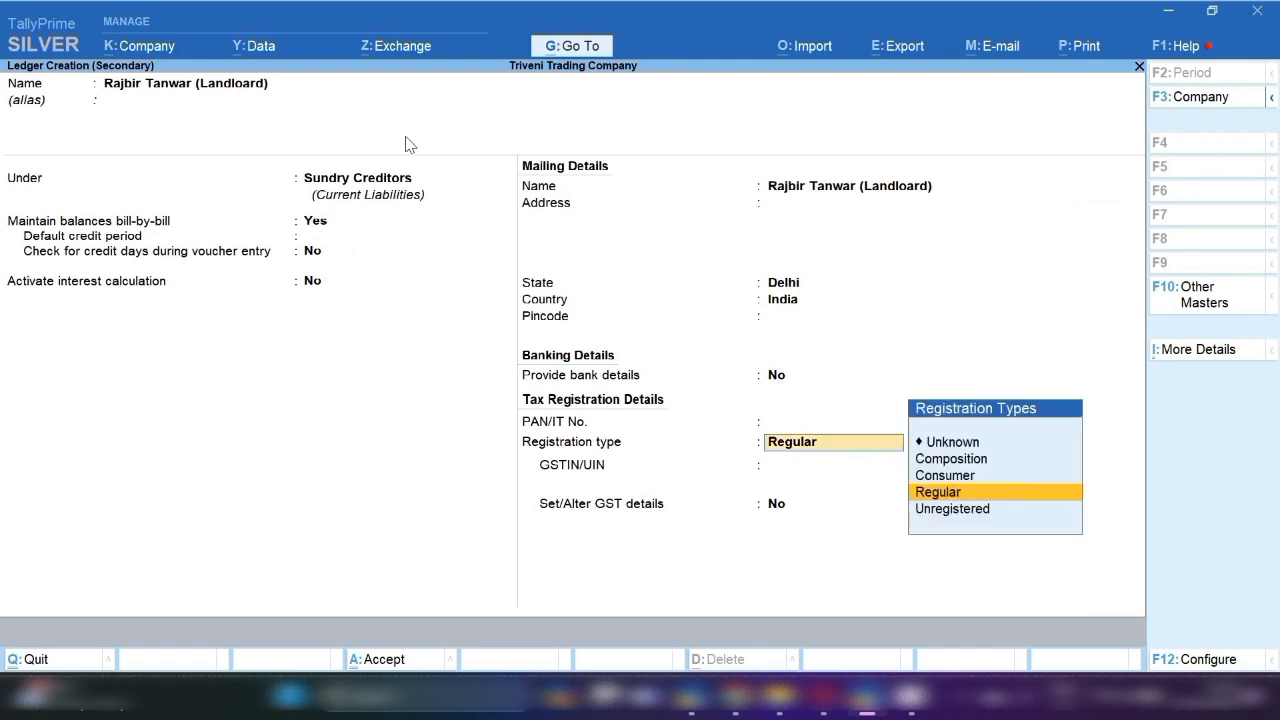
key(Return)
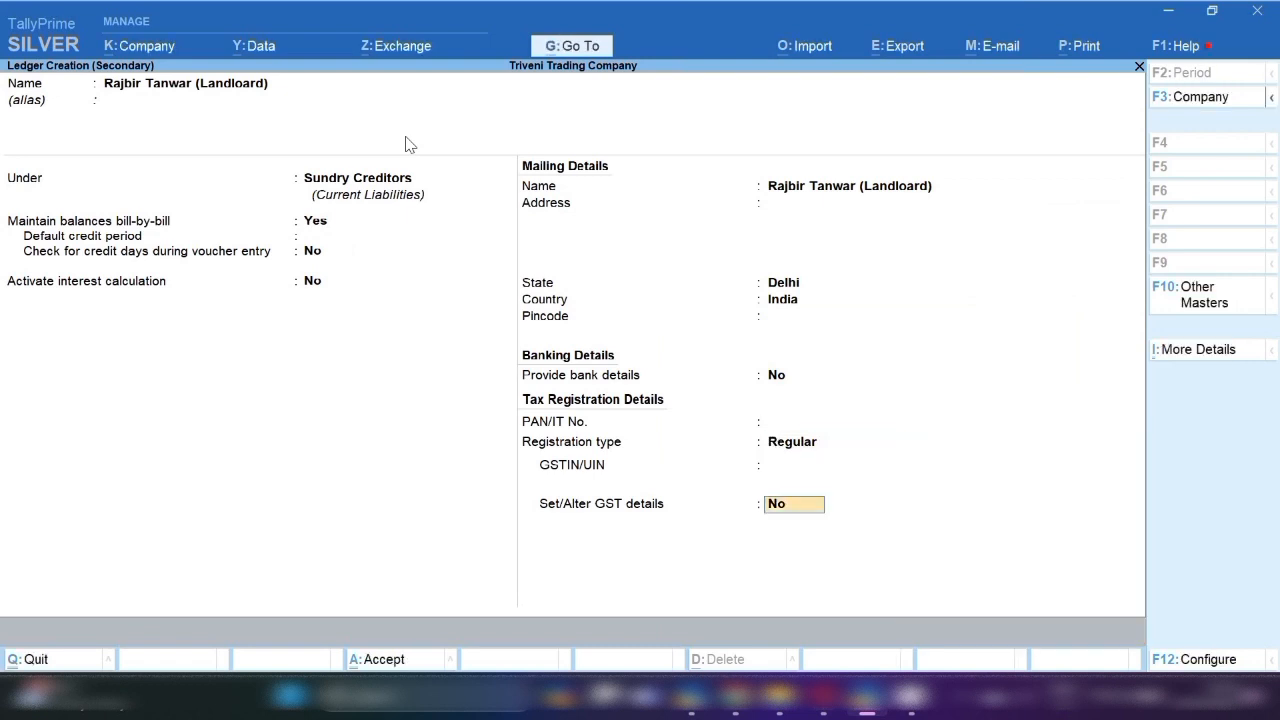
key(BackSpace)
key(BackSpace)
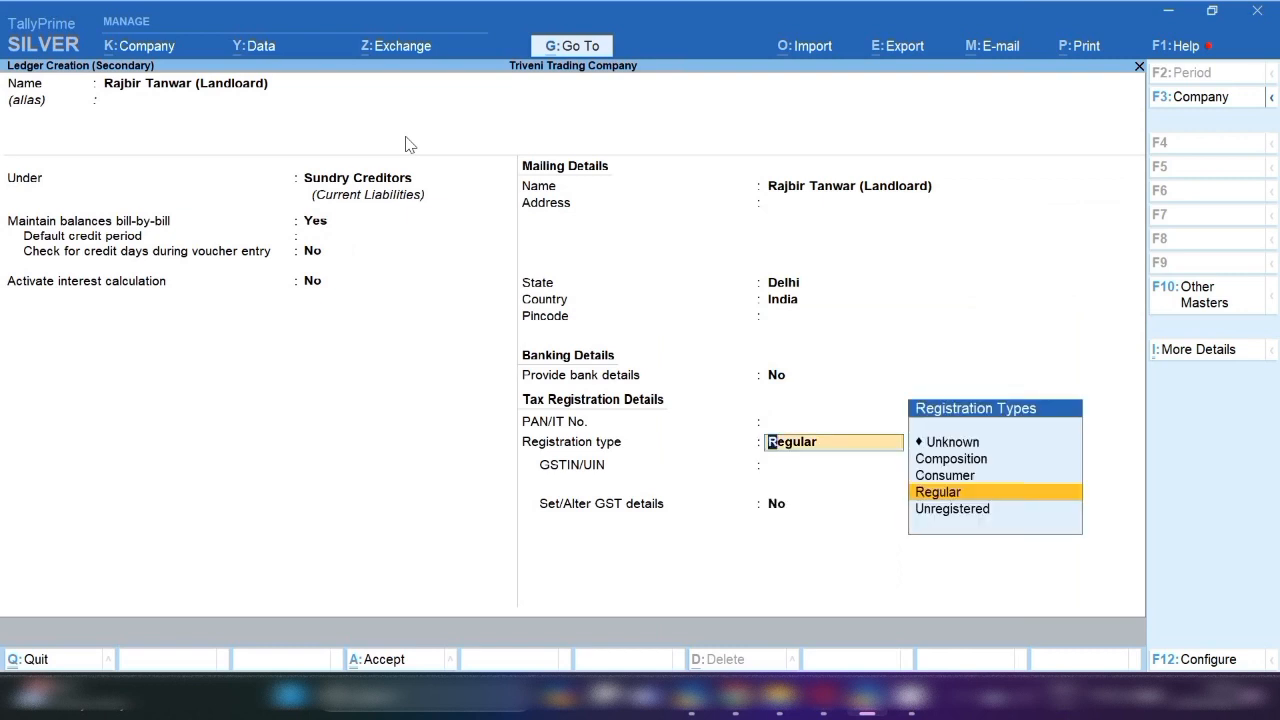
key(Down)
key(Return)
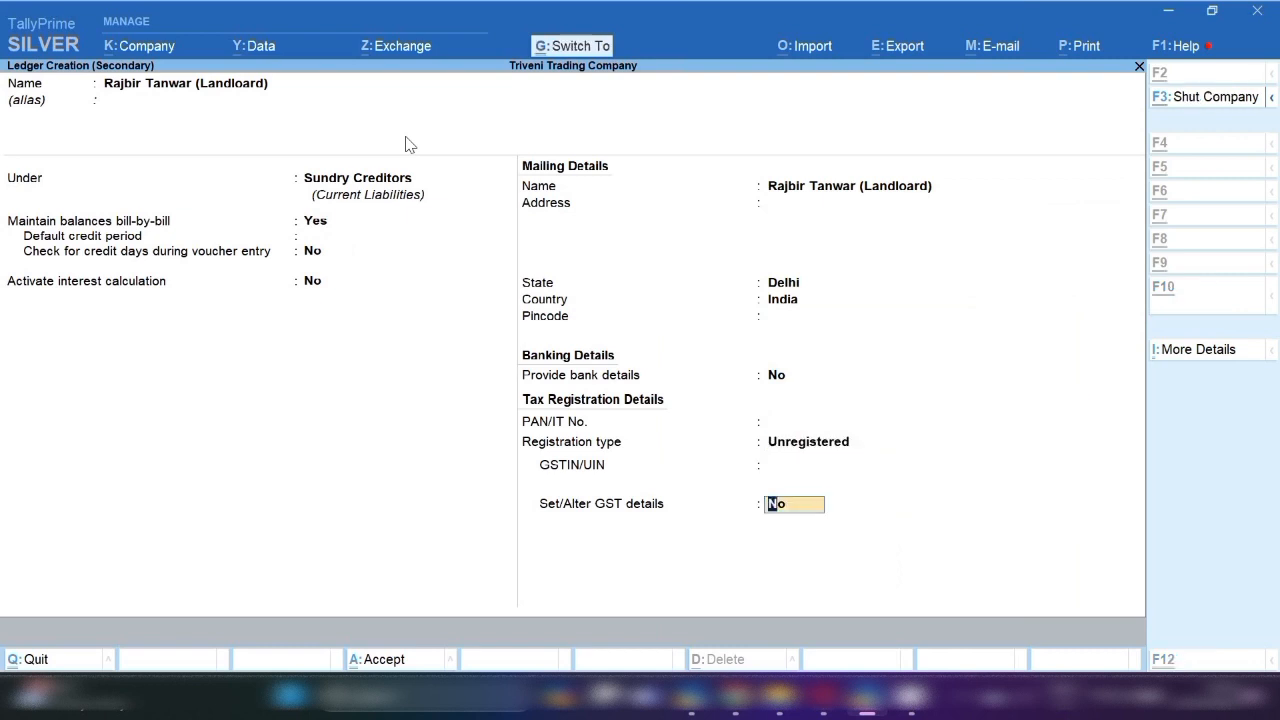
key(ctrl+a)
key(Return)
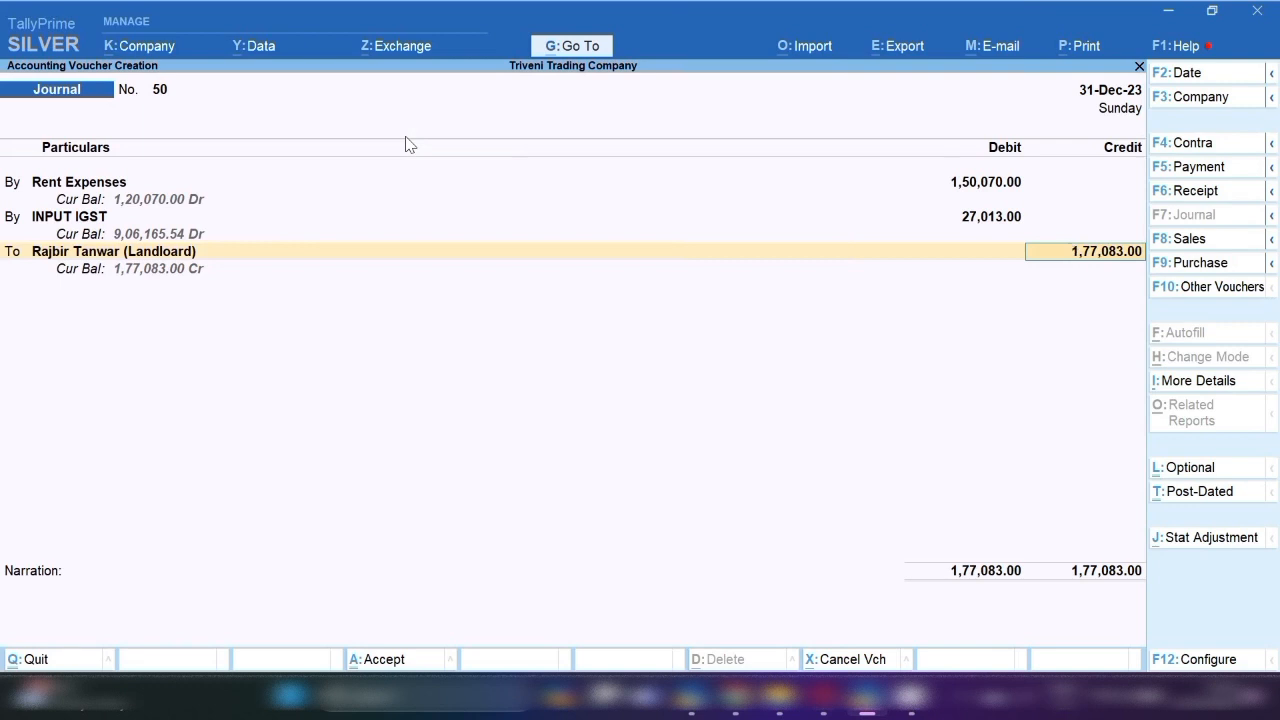
Change the landlord credit to 1,50,070 as a New Ref bill.
text(1,)
text(50,07)
text(0)
key(Return)
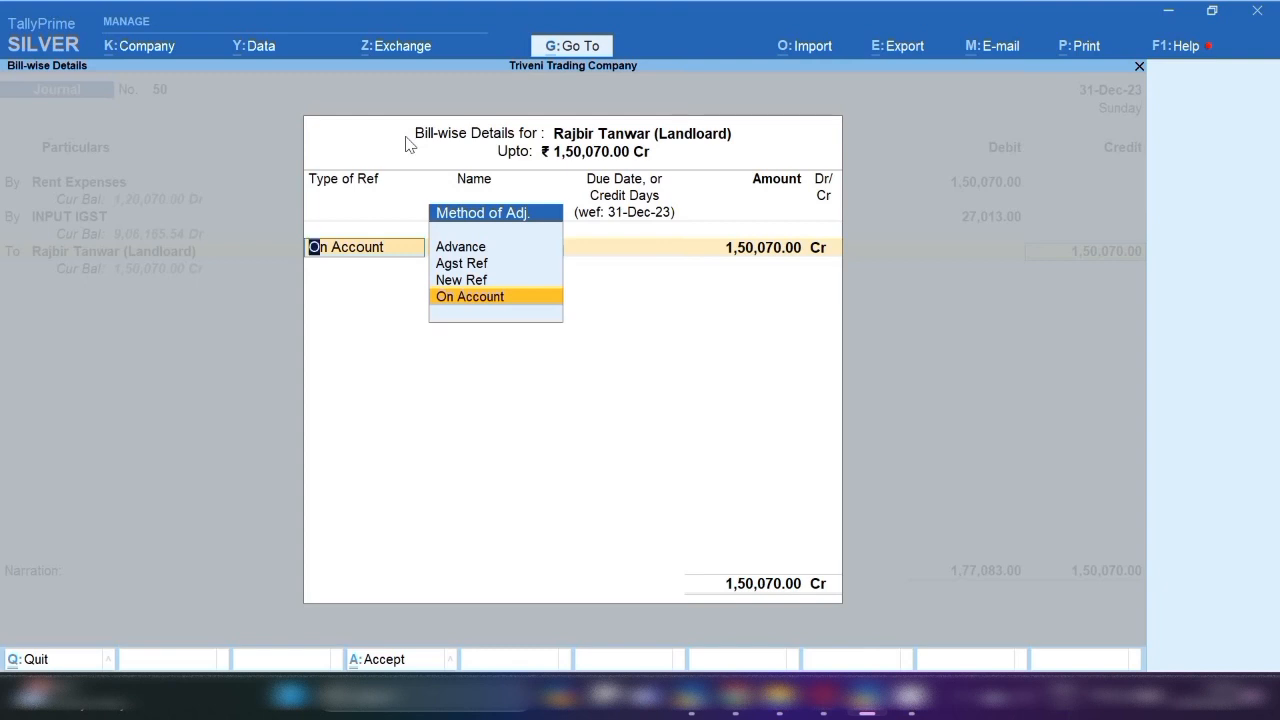
key(Up)
key(Return)
key(Return)
key(Return)
key(Return)
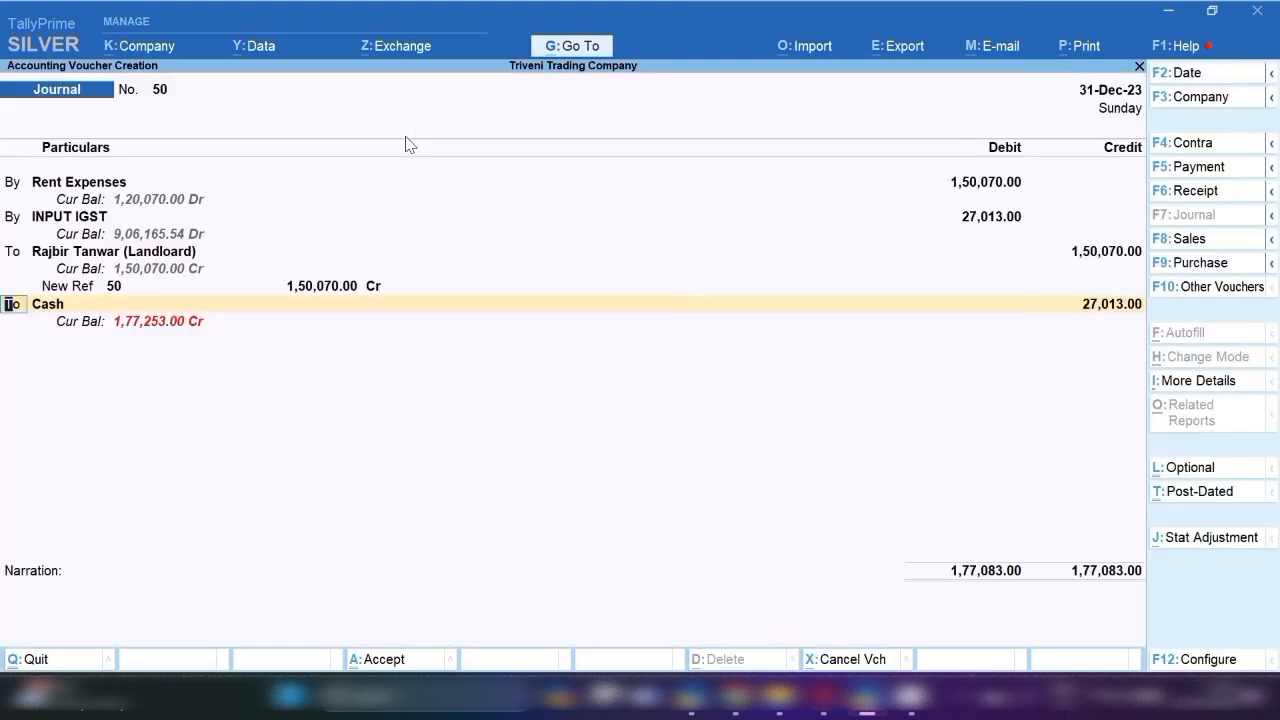
Credit Tax on RCM 27,013 on the last line and open that ledger for alteration.
key(Return)
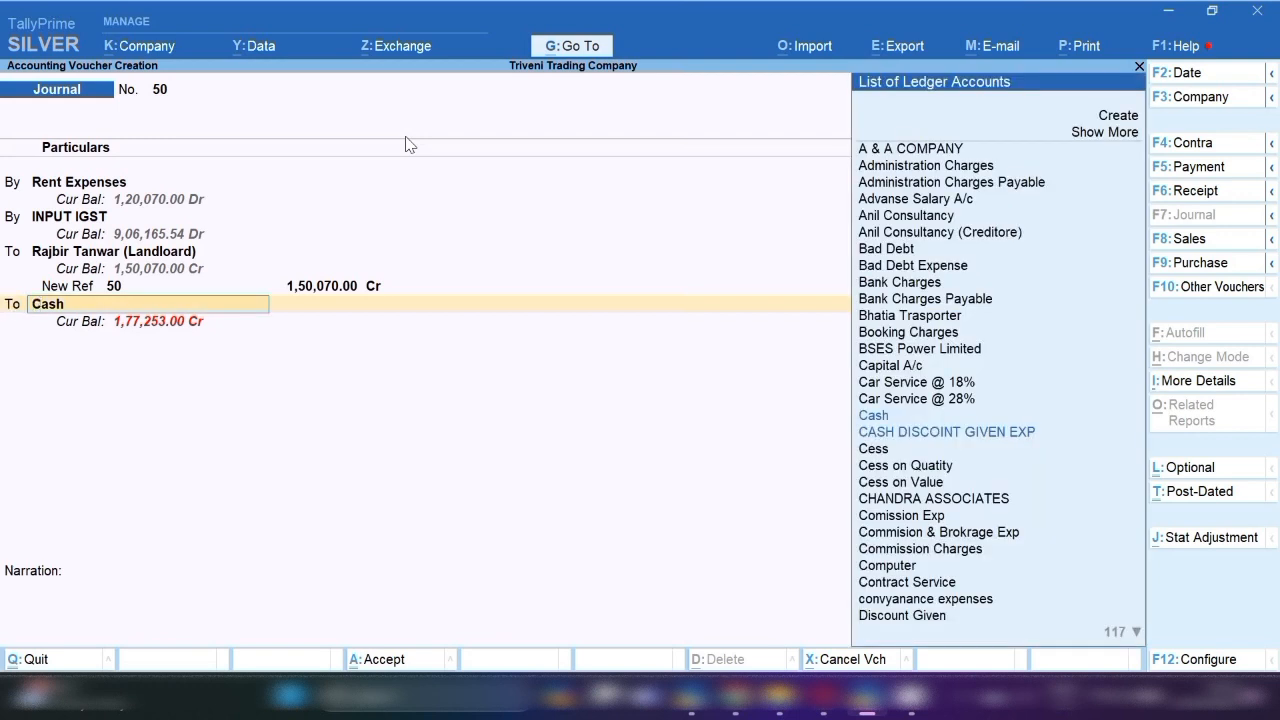
text(R)
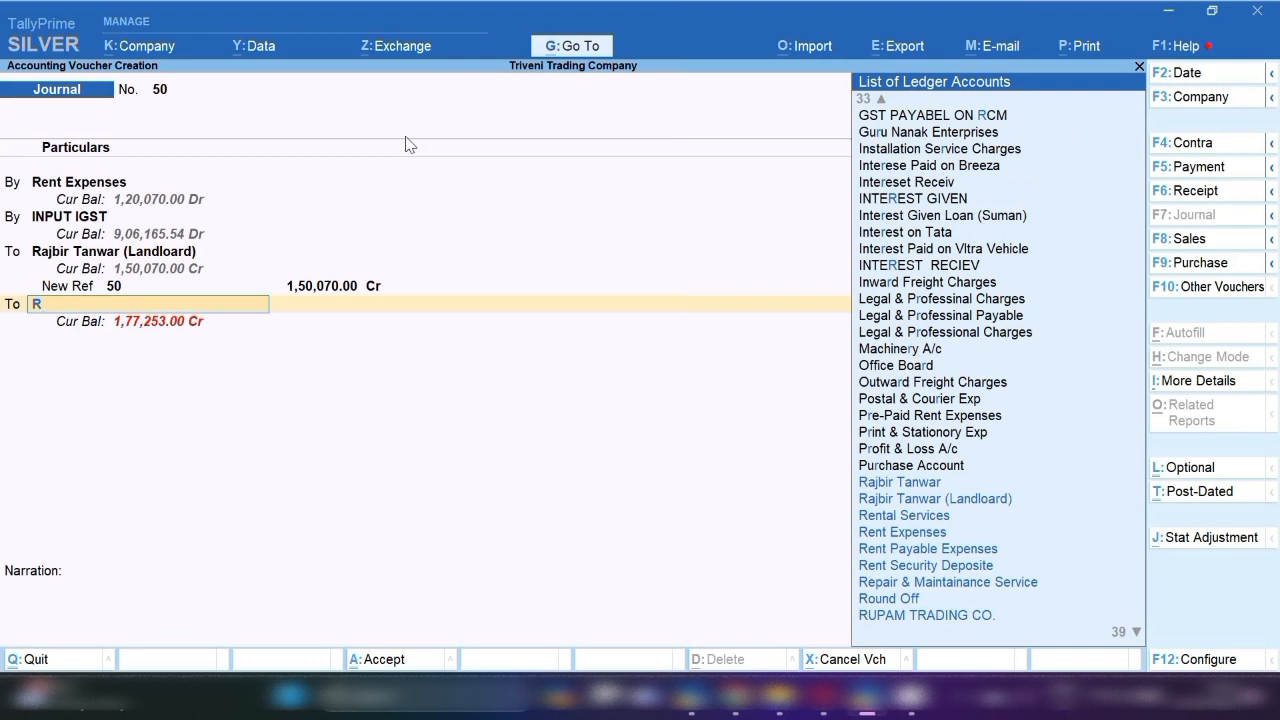
text(cm)
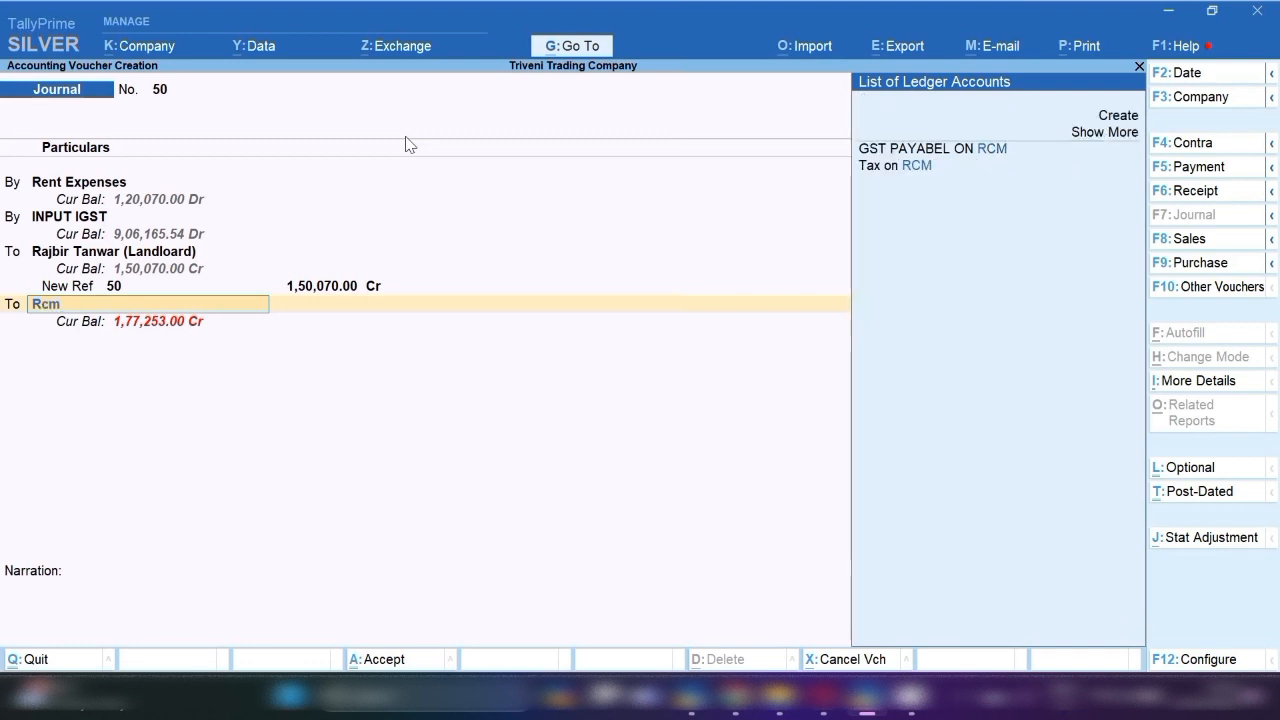
key(Down)
key(Return)
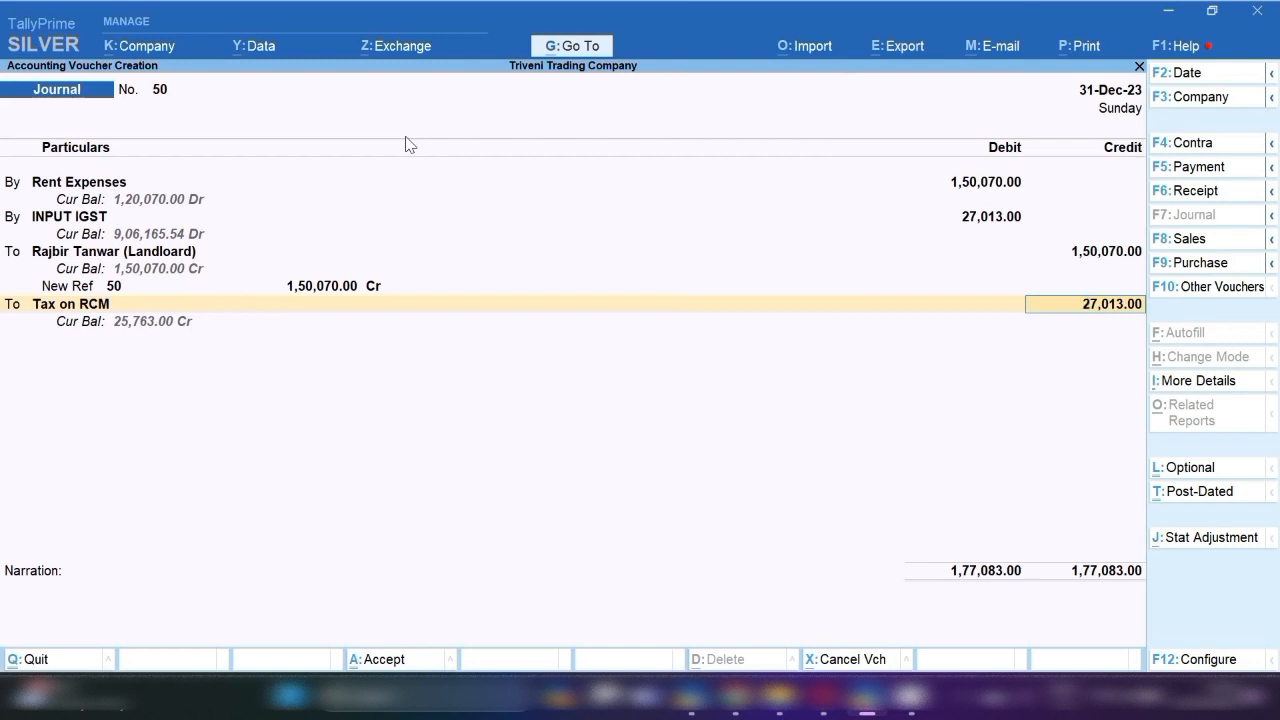
key(BackSpace)
key(ctrl+Return)
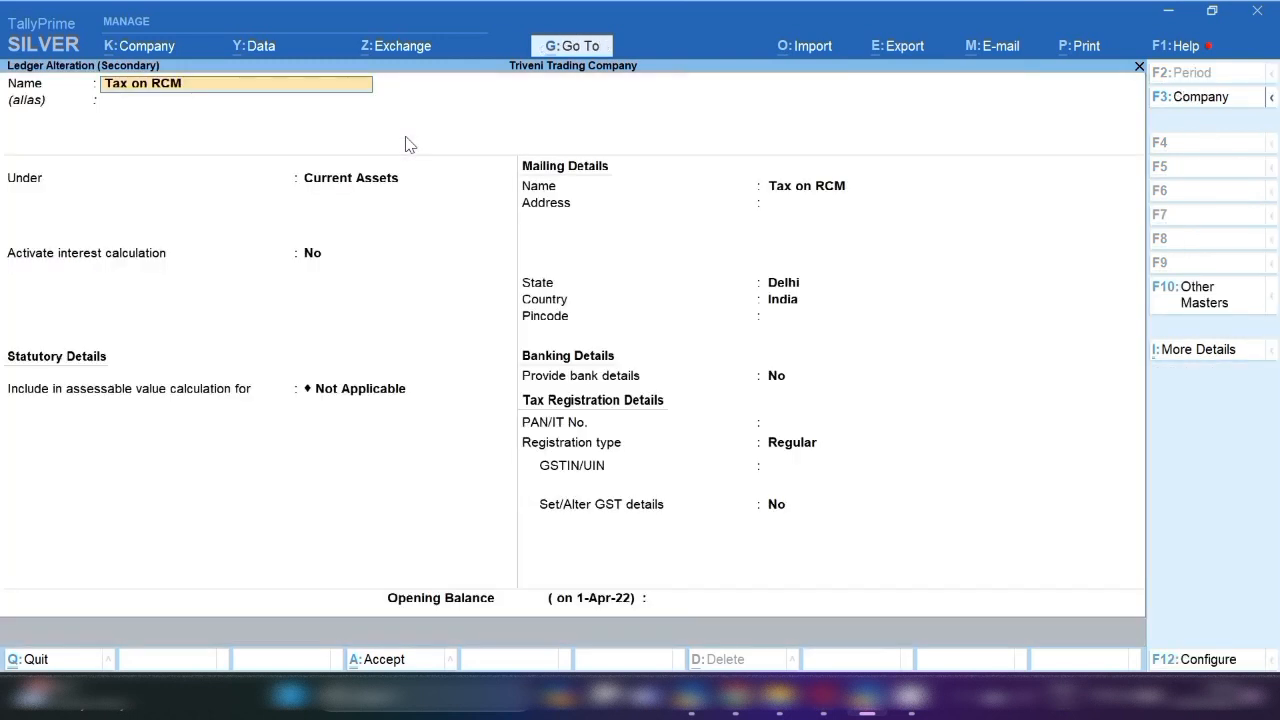
Step through the Tax on RCM ledger fields and quit without saving changes.
key(Return)
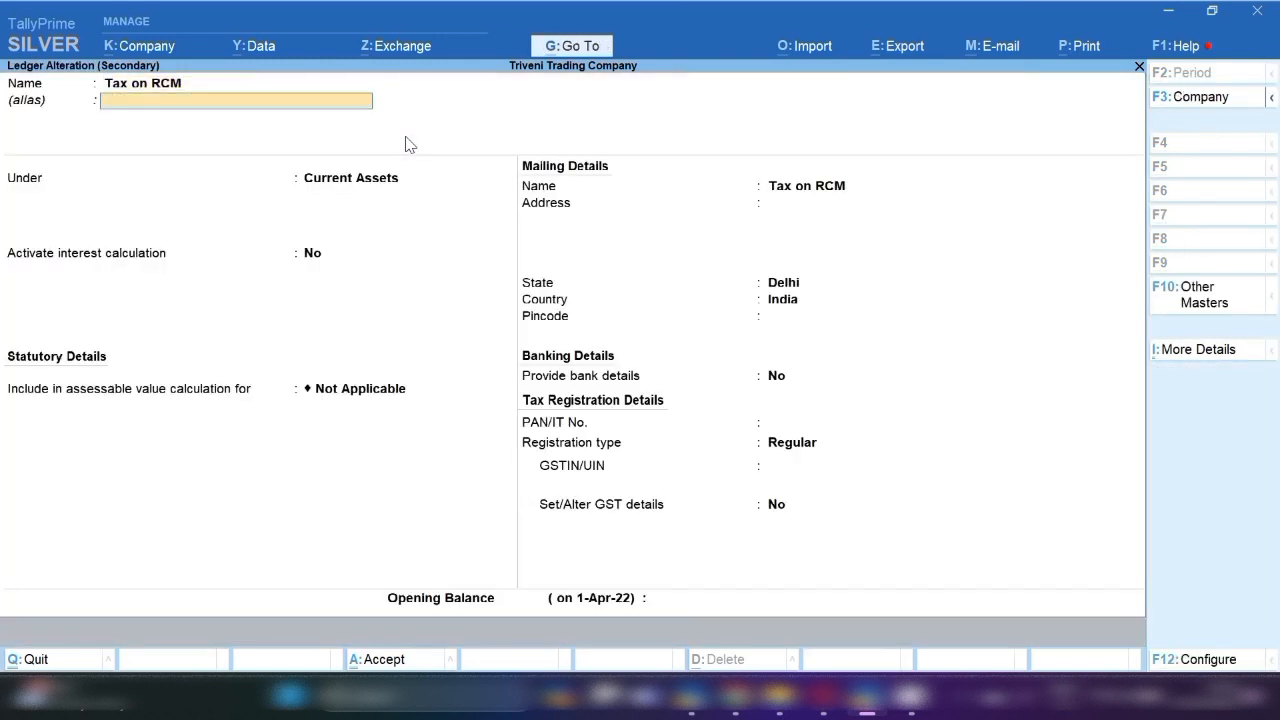
key(Return)
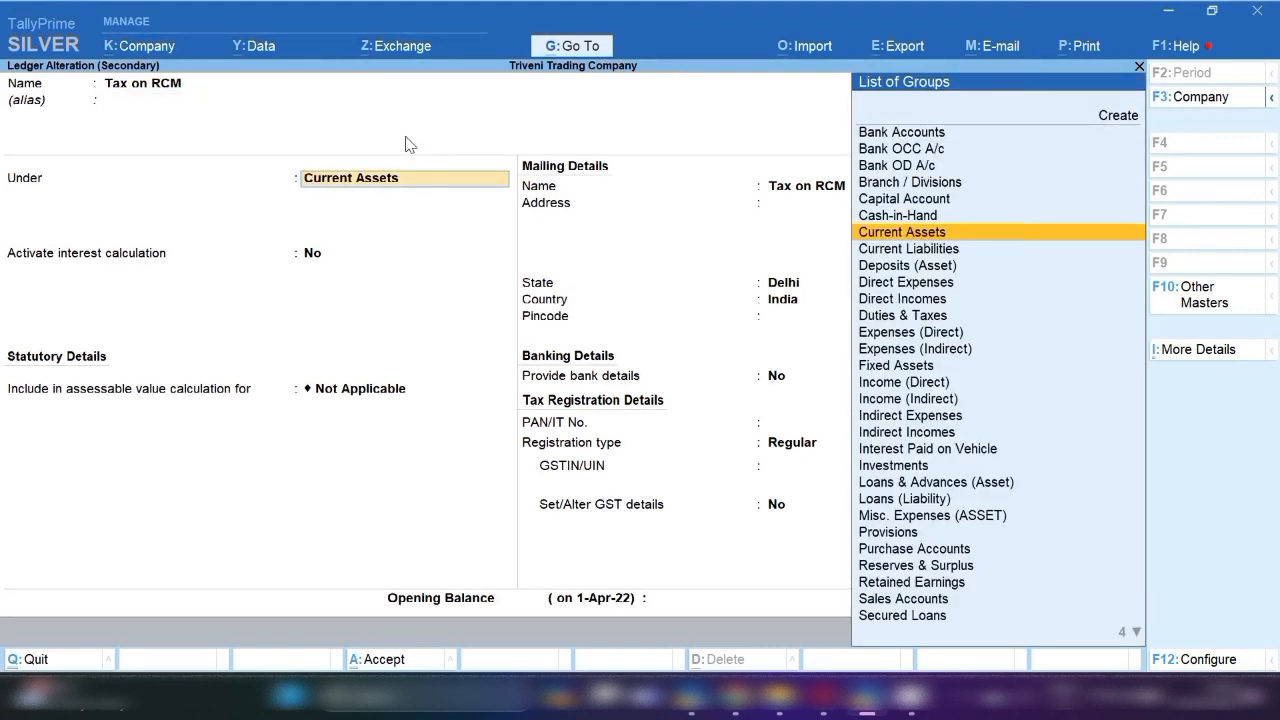
key(Escape)
key(Escape)
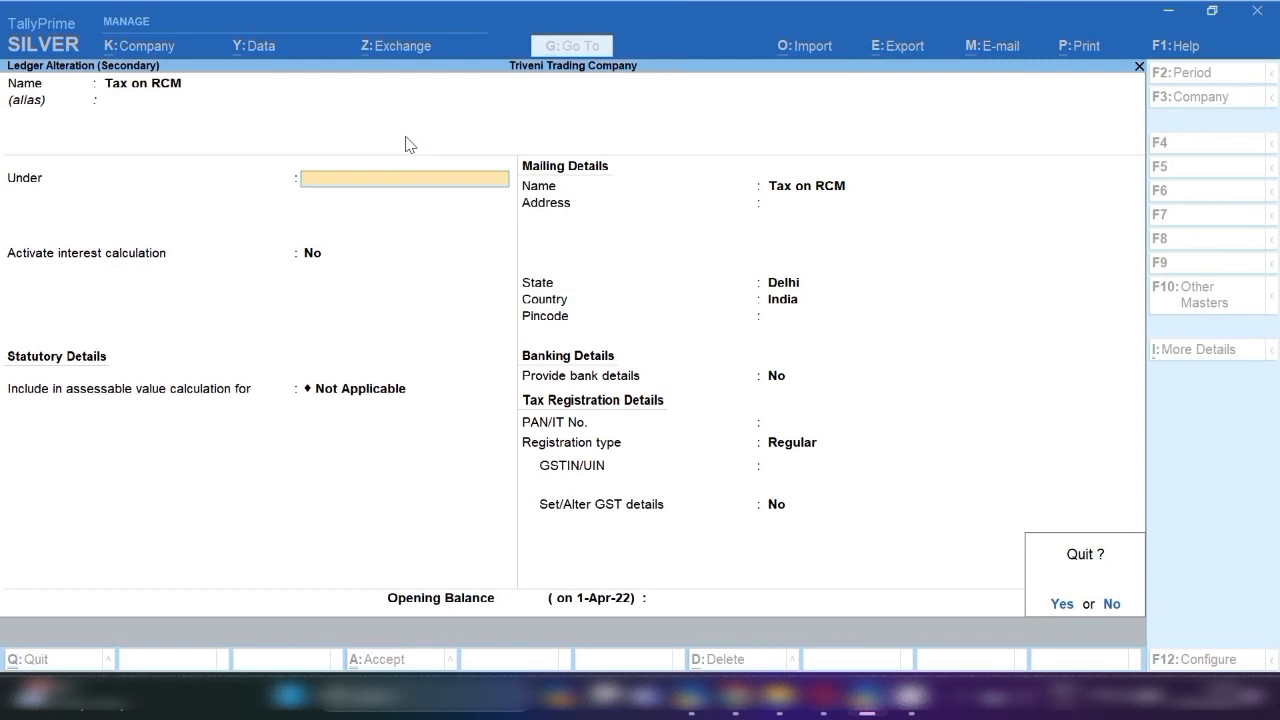
key(Return)
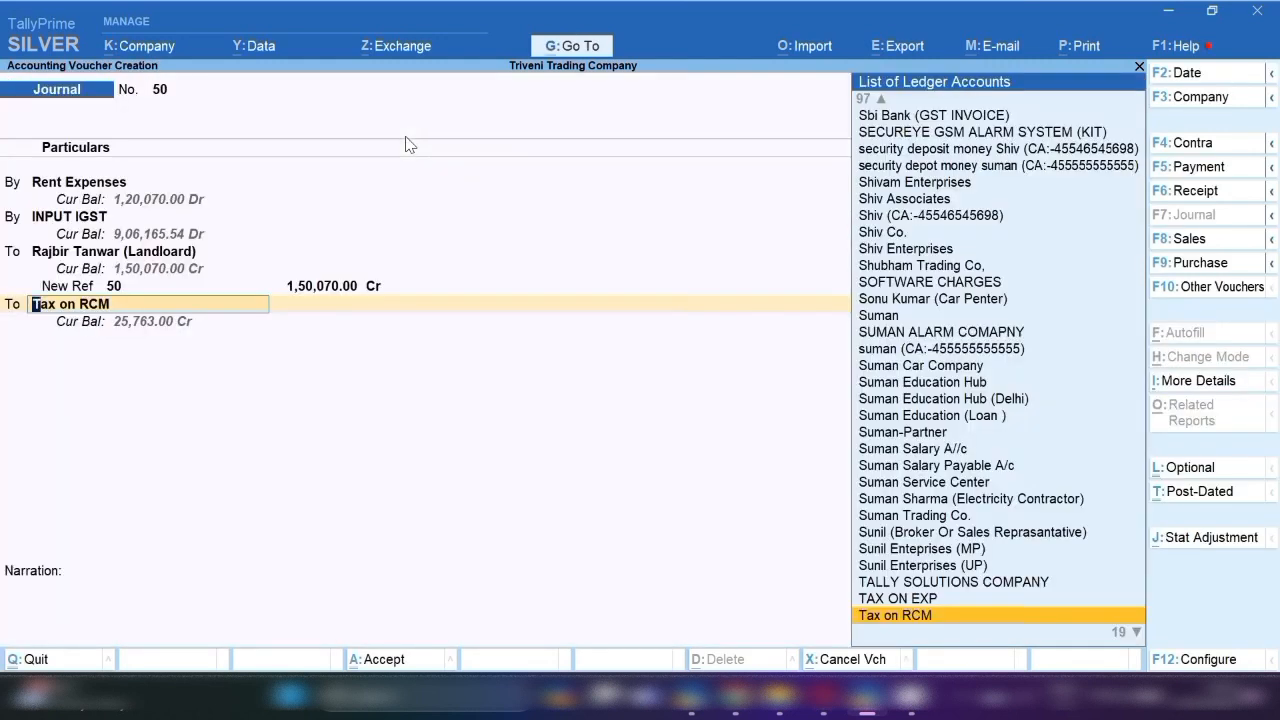
Confirm the Tax on RCM credit, narrate 'rent book for the month of dec-23' and save.
key(Return)
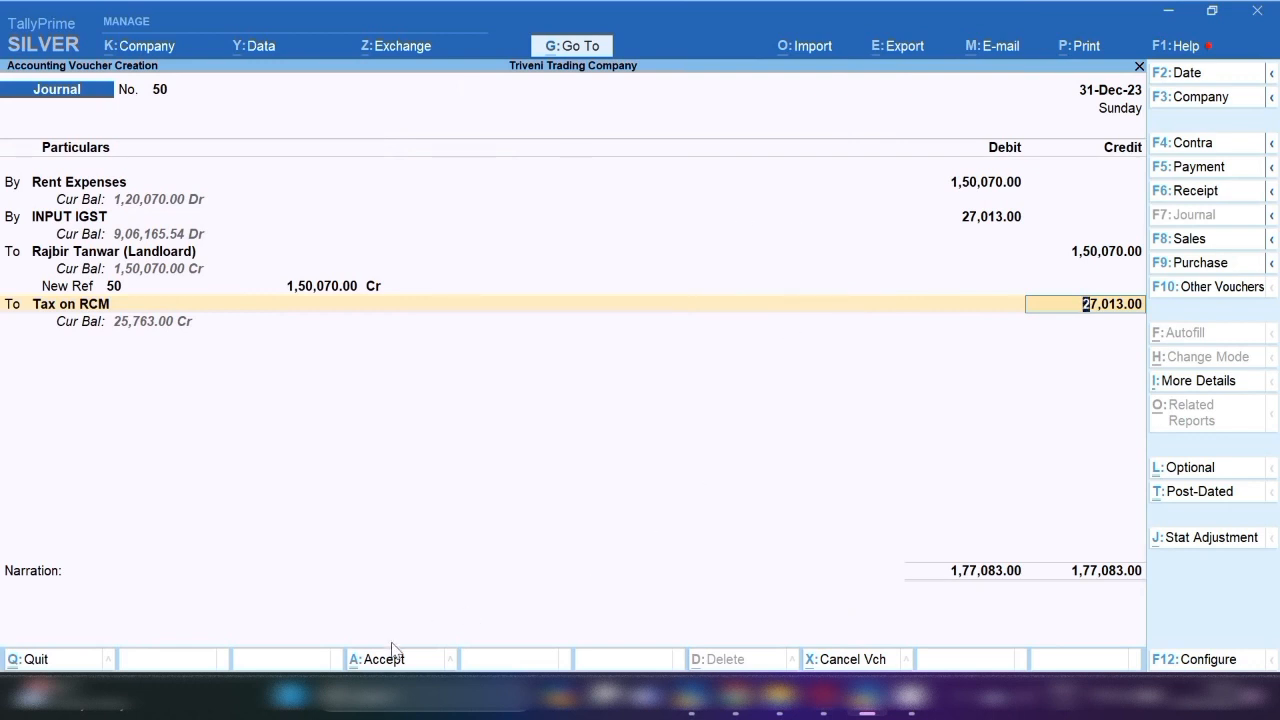
click(240, 612)
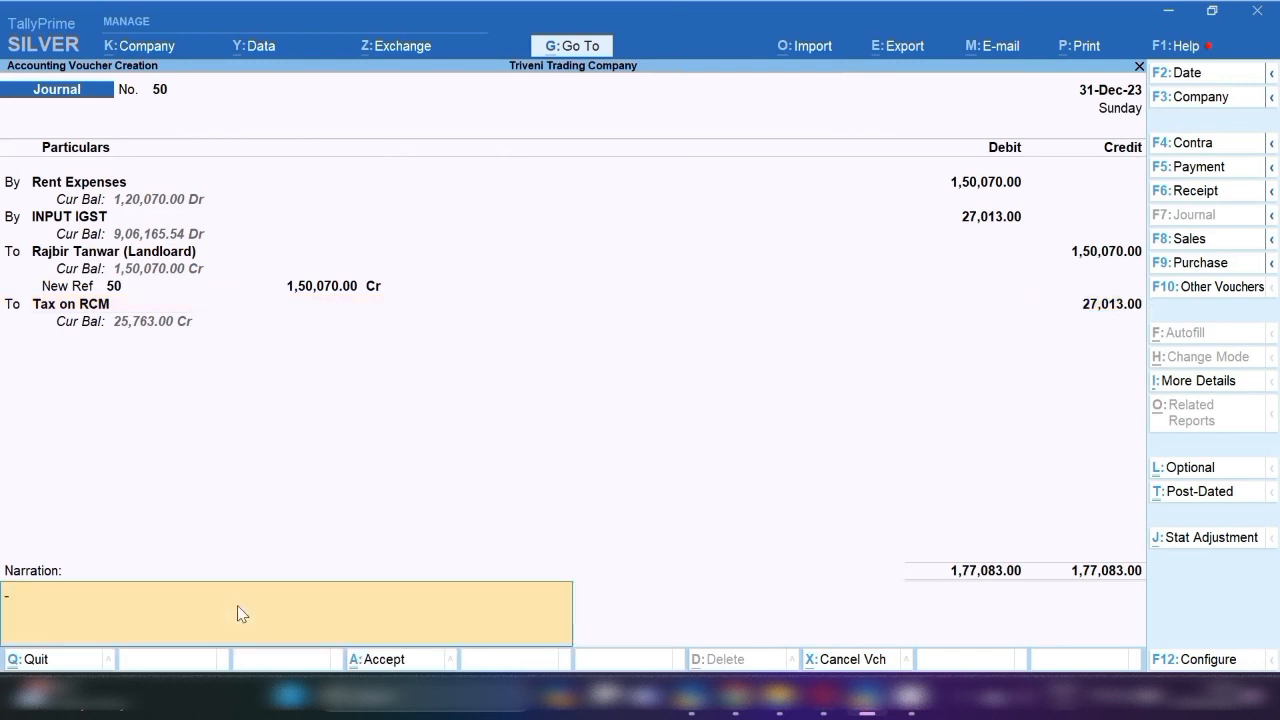
text(rent book for the month)
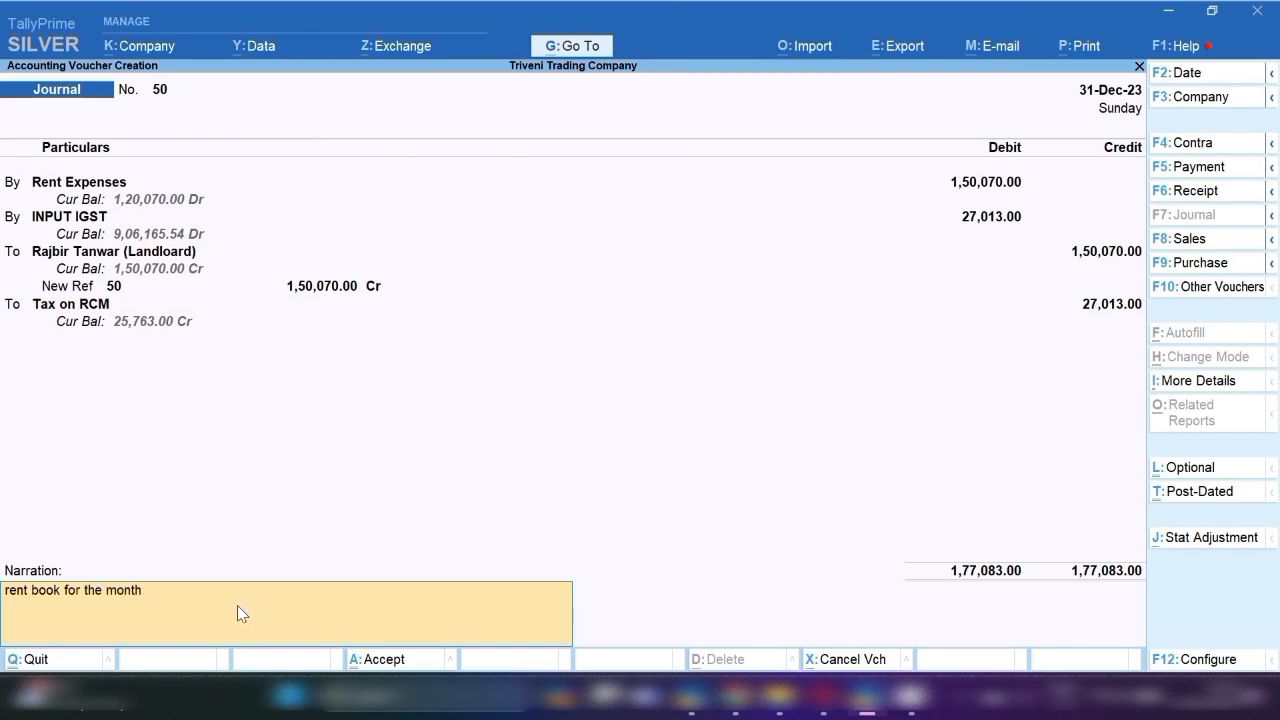
text( of dec-23)
key(Return)
key(Return)
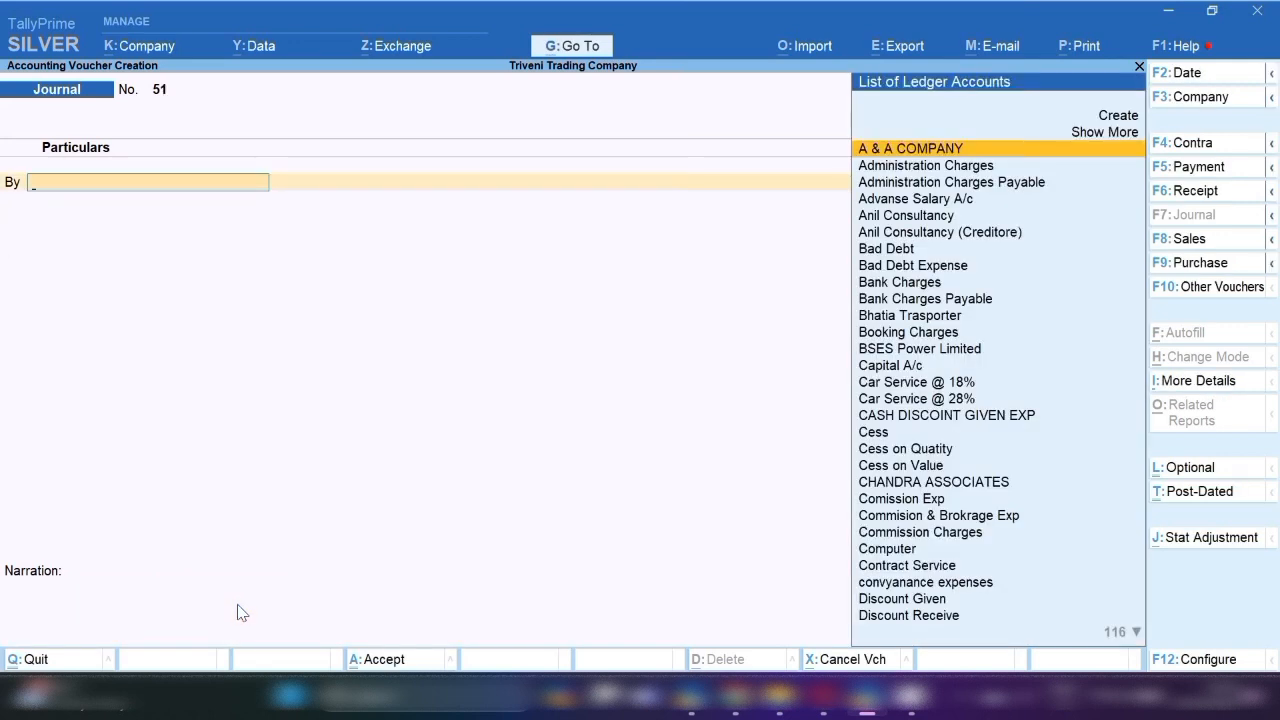
Enter 3,00,000 as the Rent Expenses debit on the new journal.
click(585, 47)
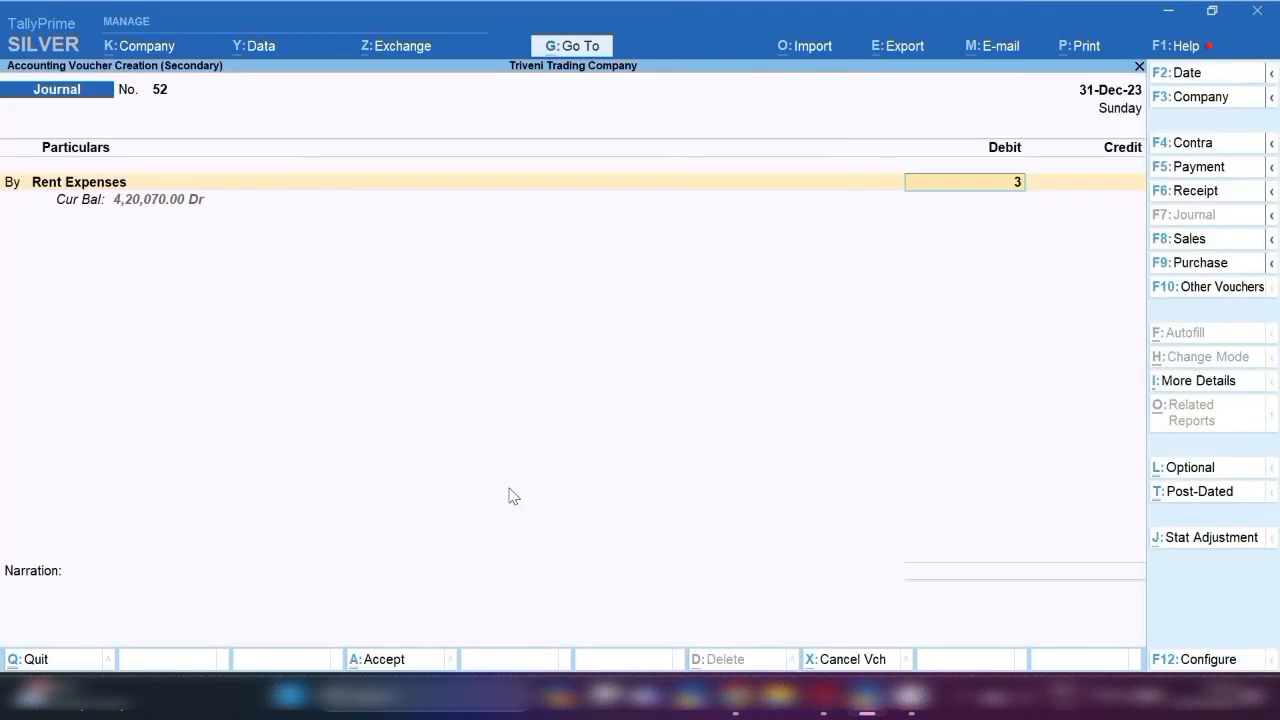
text(00,000)
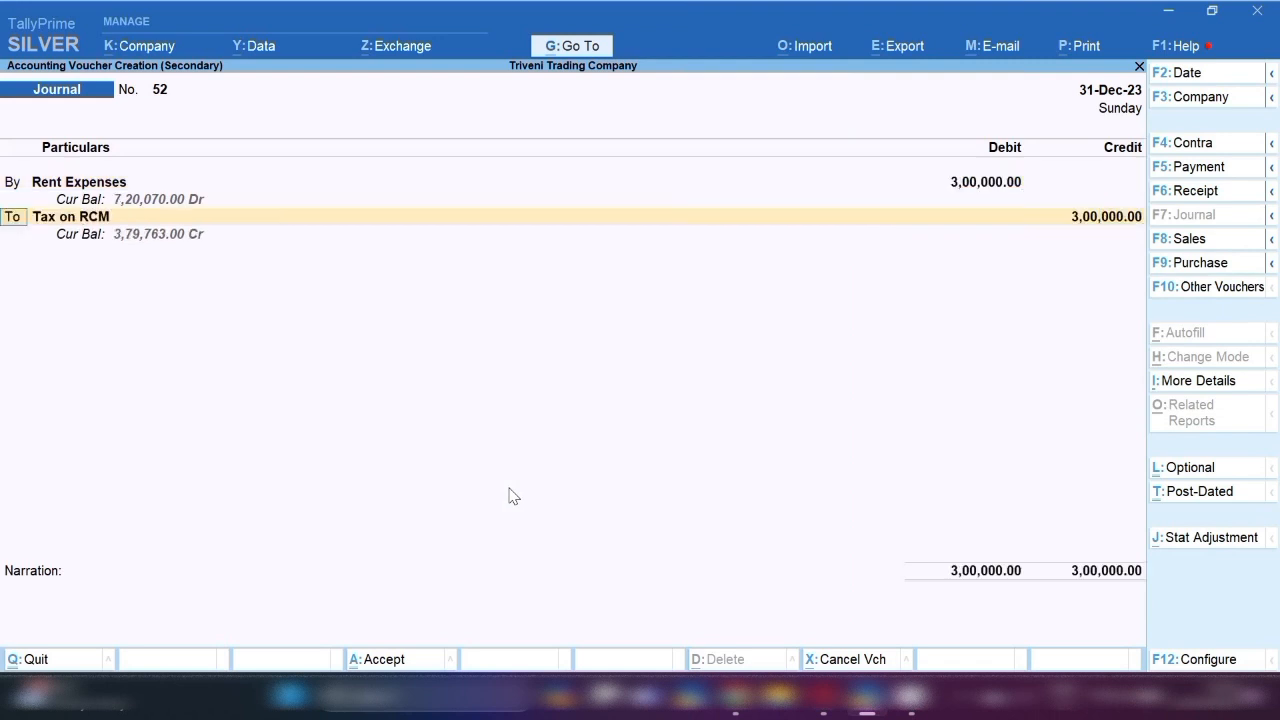
key(Return)
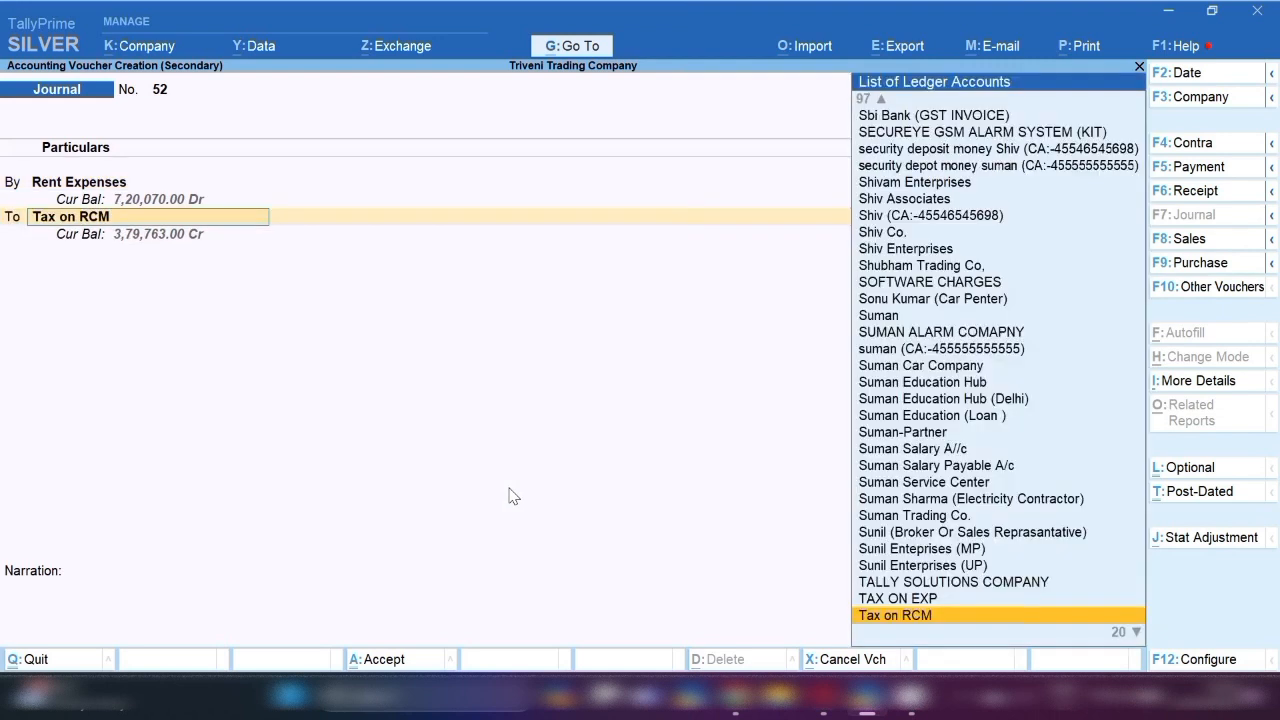
Credit the landlord 3,00,000 as New Ref 52, narrate 'rent book for the month of dec-23', and save.
text(Raj)
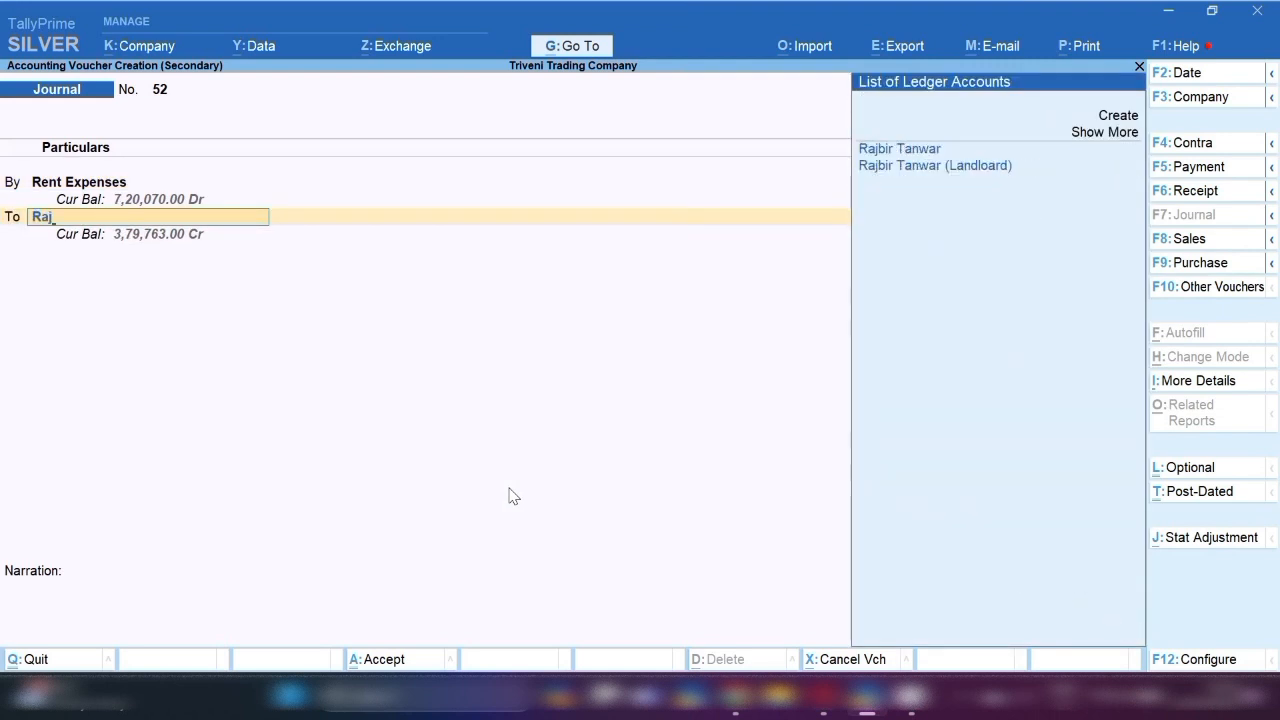
key(Down)
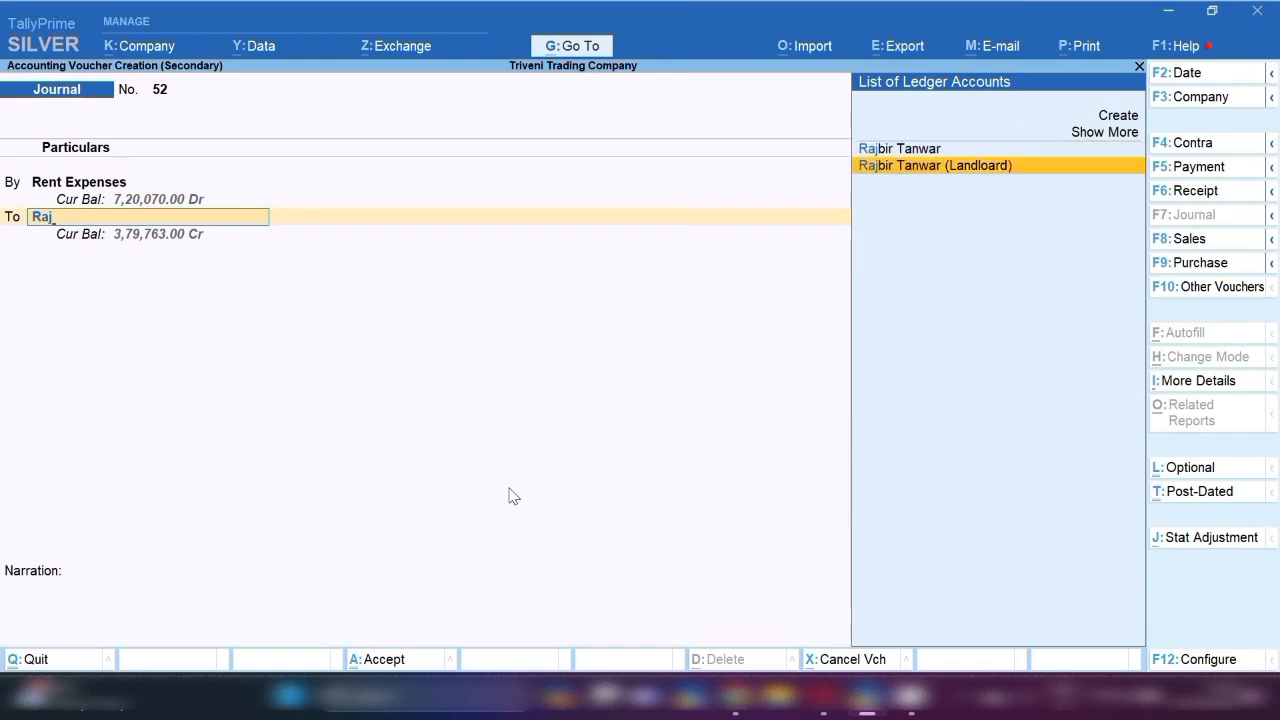
key(Return)
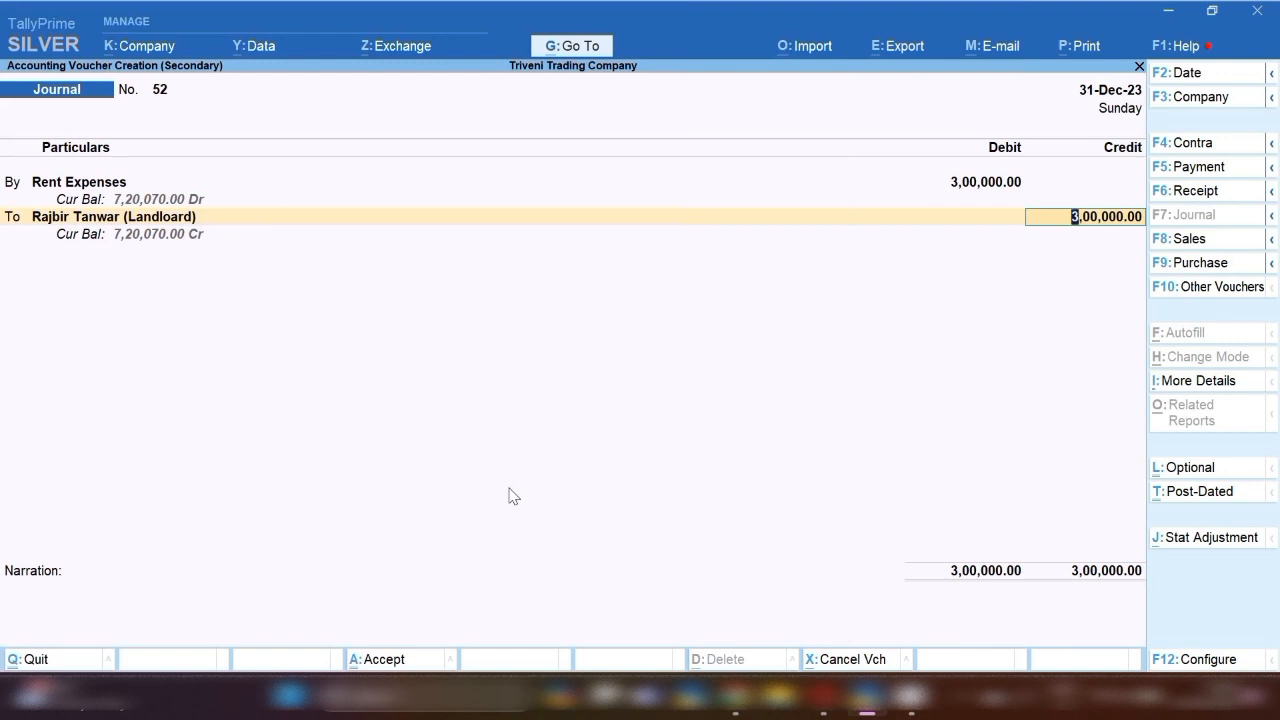
key(ctrl)
key(Return)
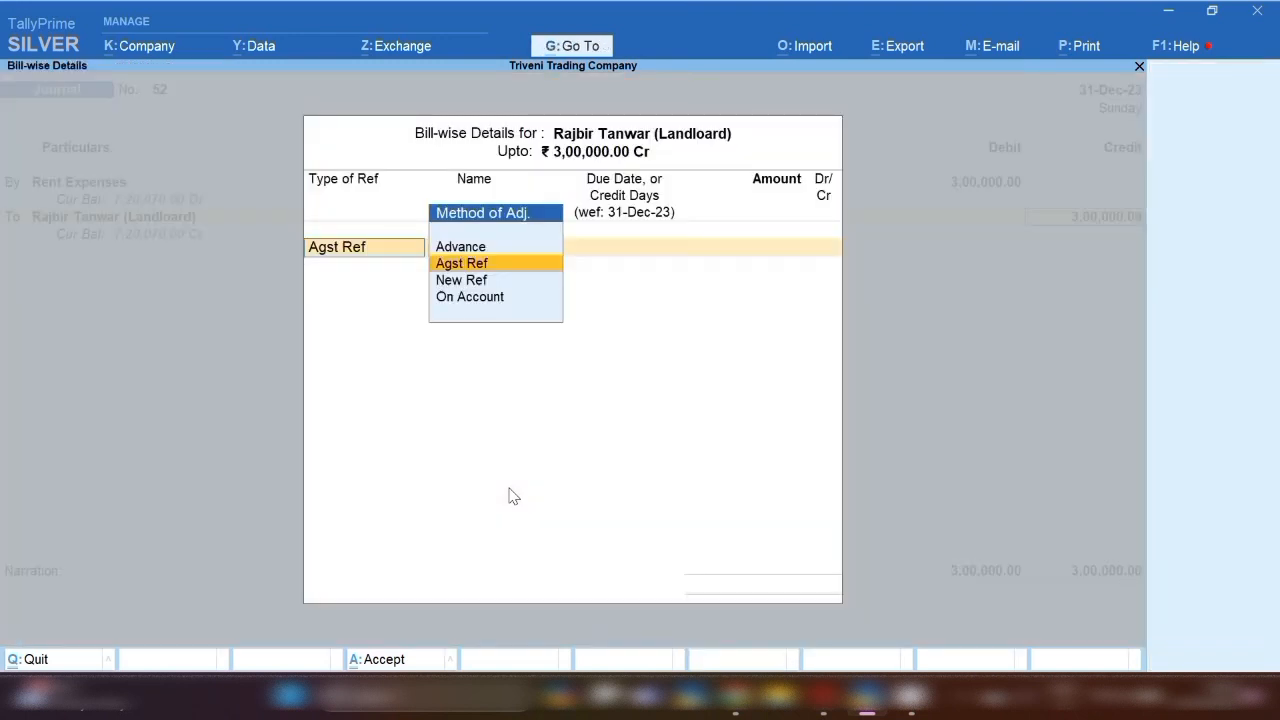
key(Down)
key(Return)
key(Return)
key(Return)
key(Return)
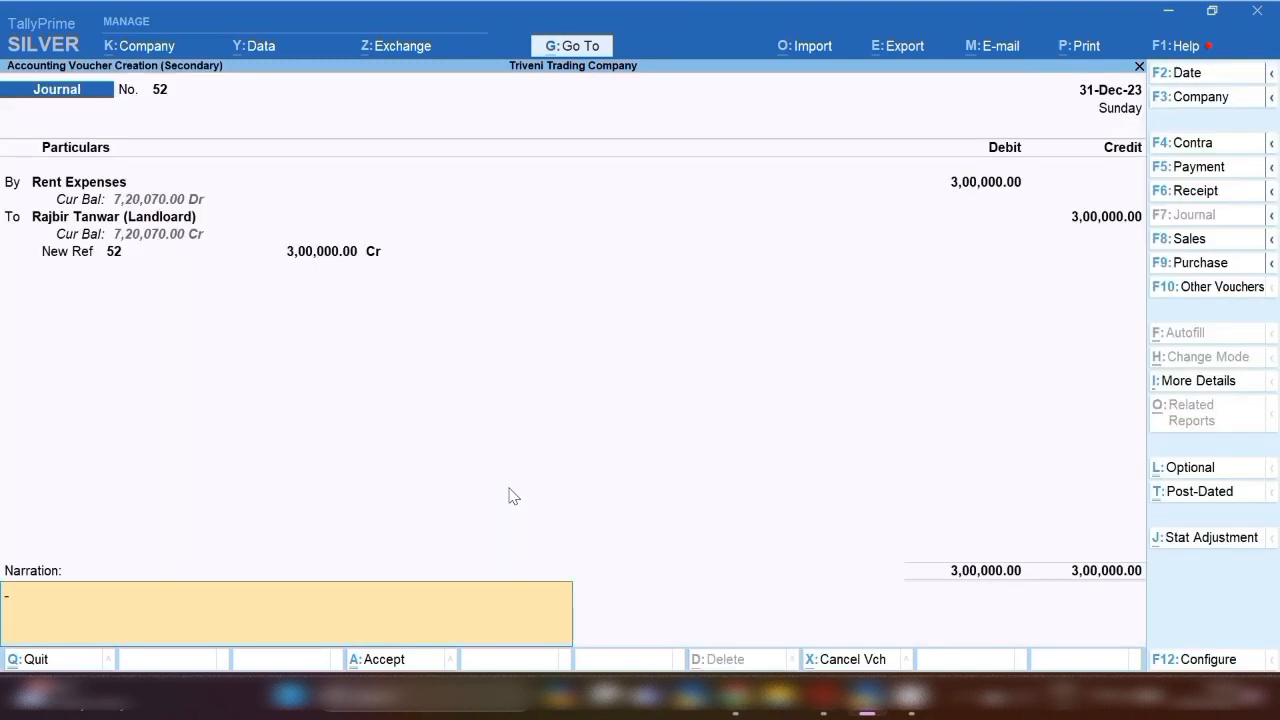
text(rent book for the month of dec)
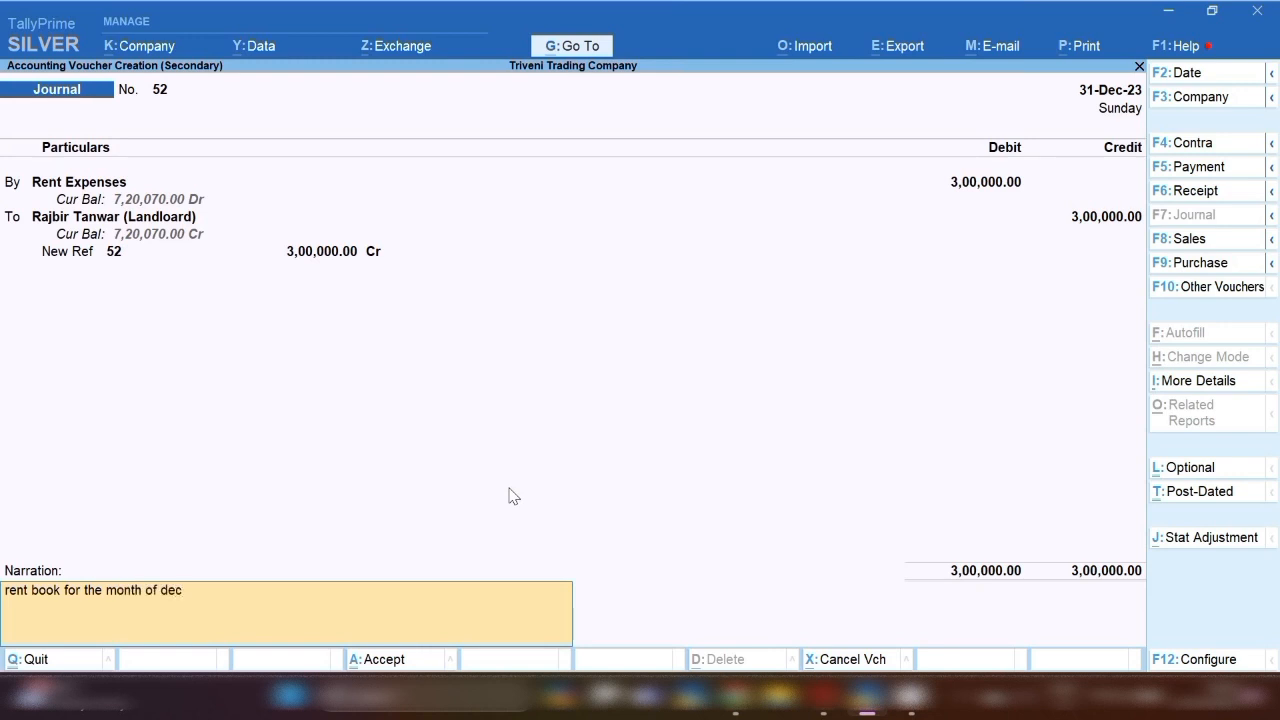
text(-23)
key(Return)
key(Return)
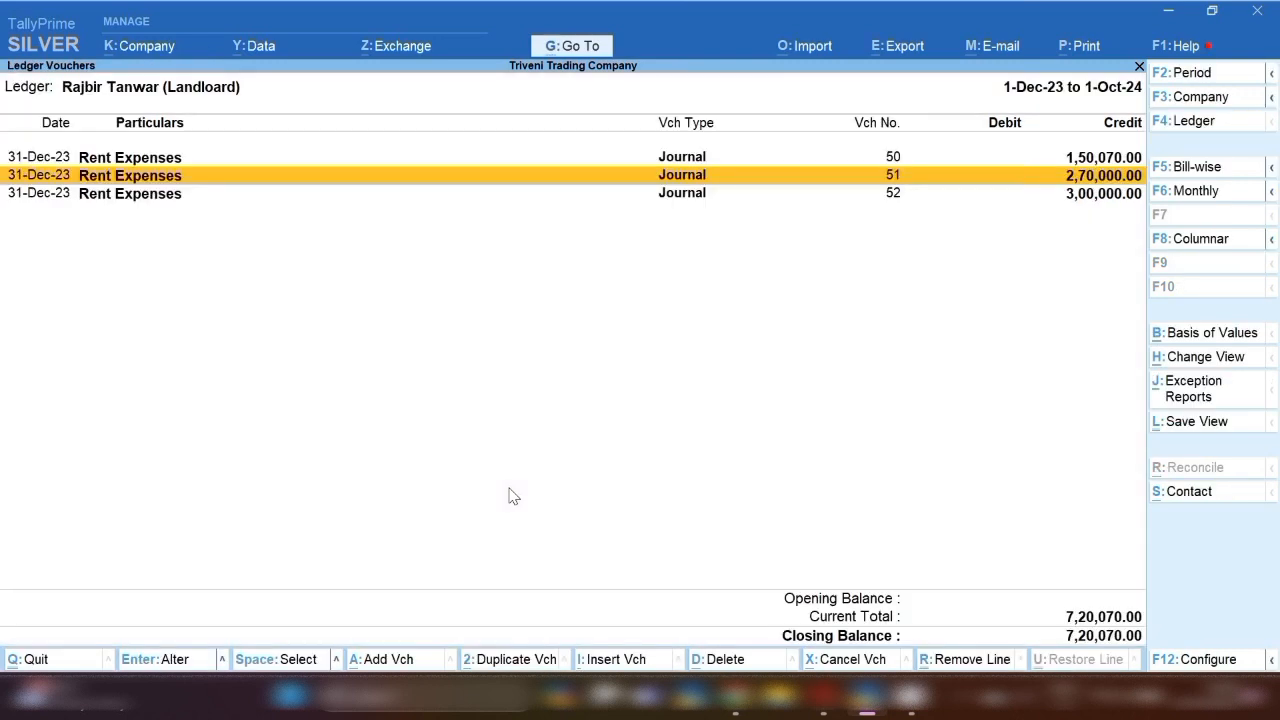
key(Down)
key(alt+a)
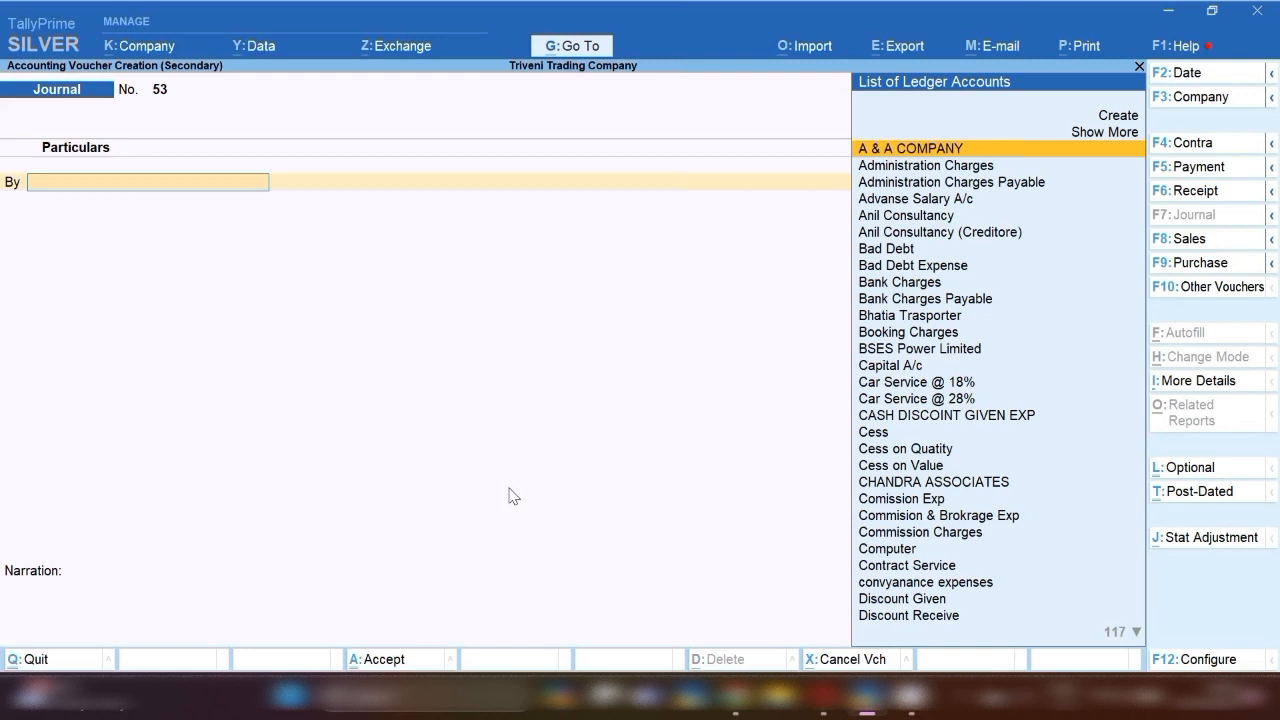
text(igs)
key(Return)
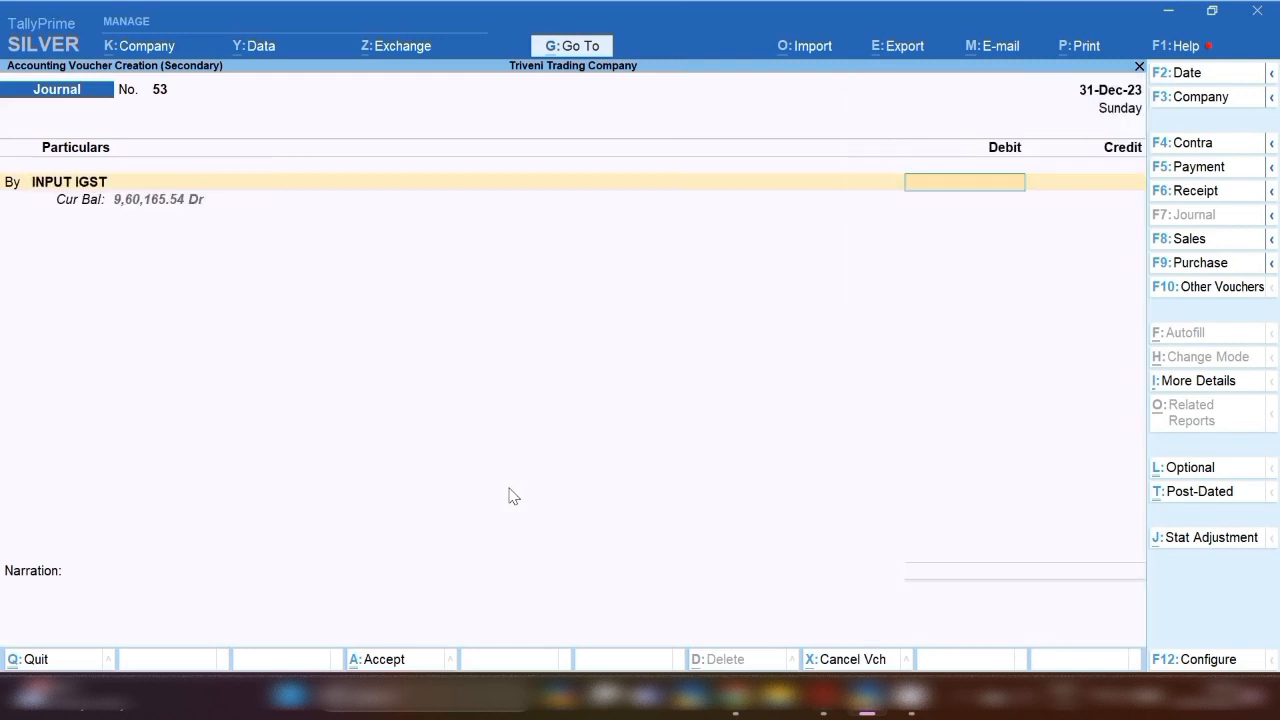
text(54000)
key(Return)
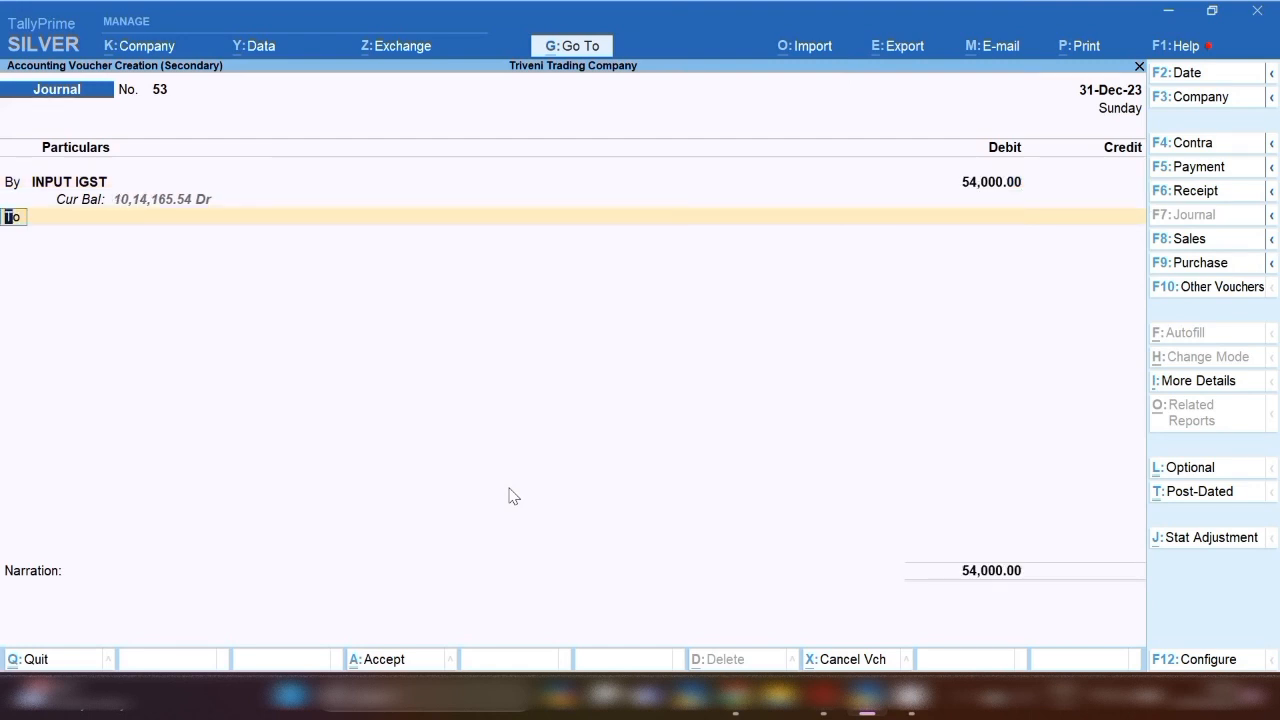
key(Return)
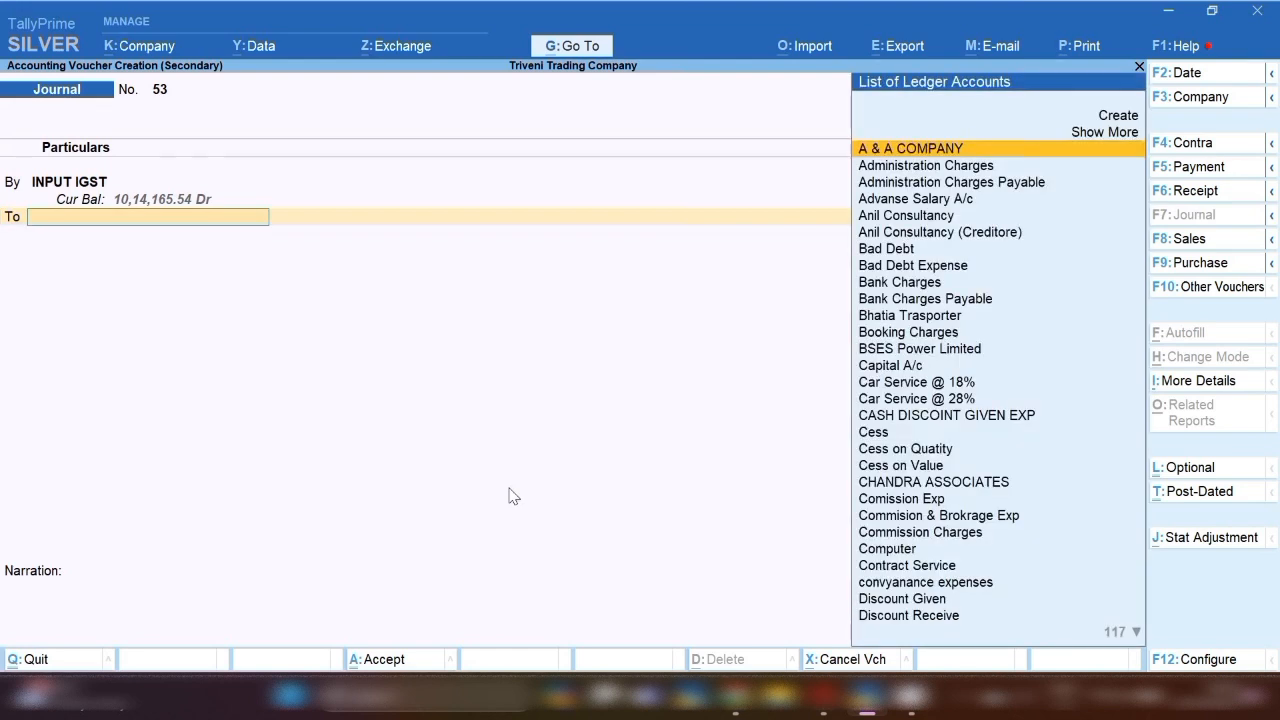
text(T)
key(BackSpace)
text(R)
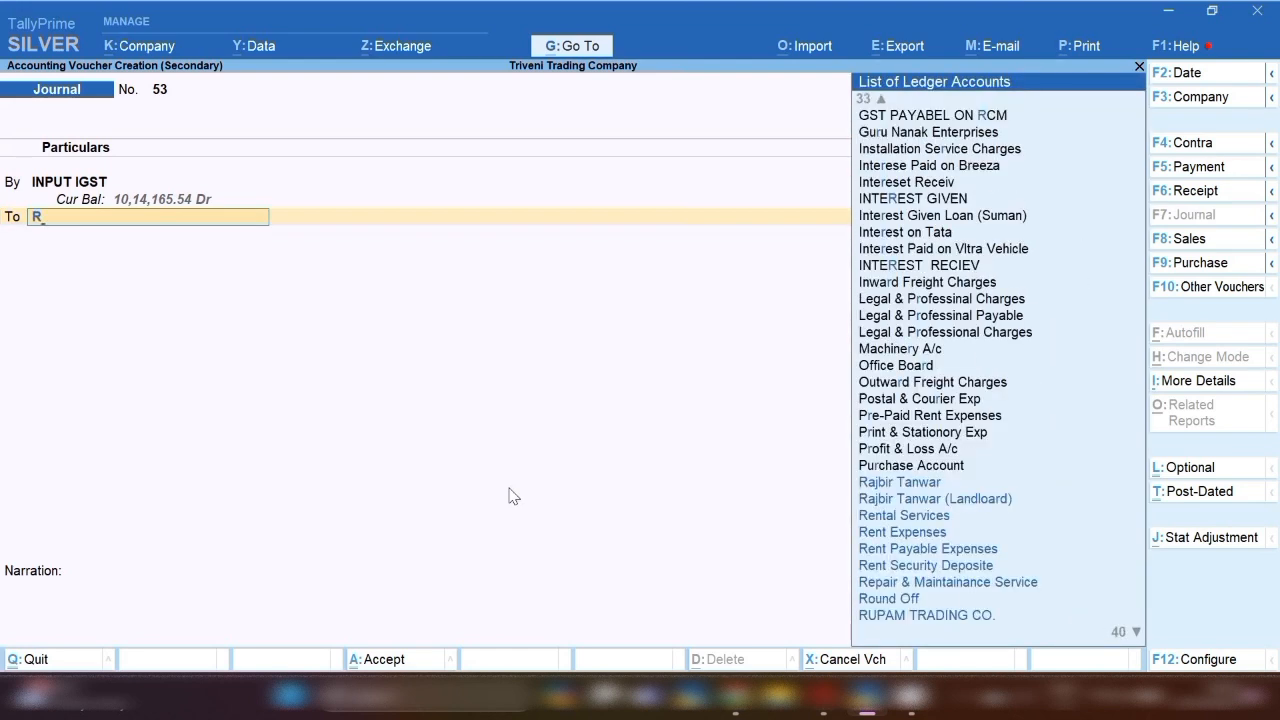
text(cm)
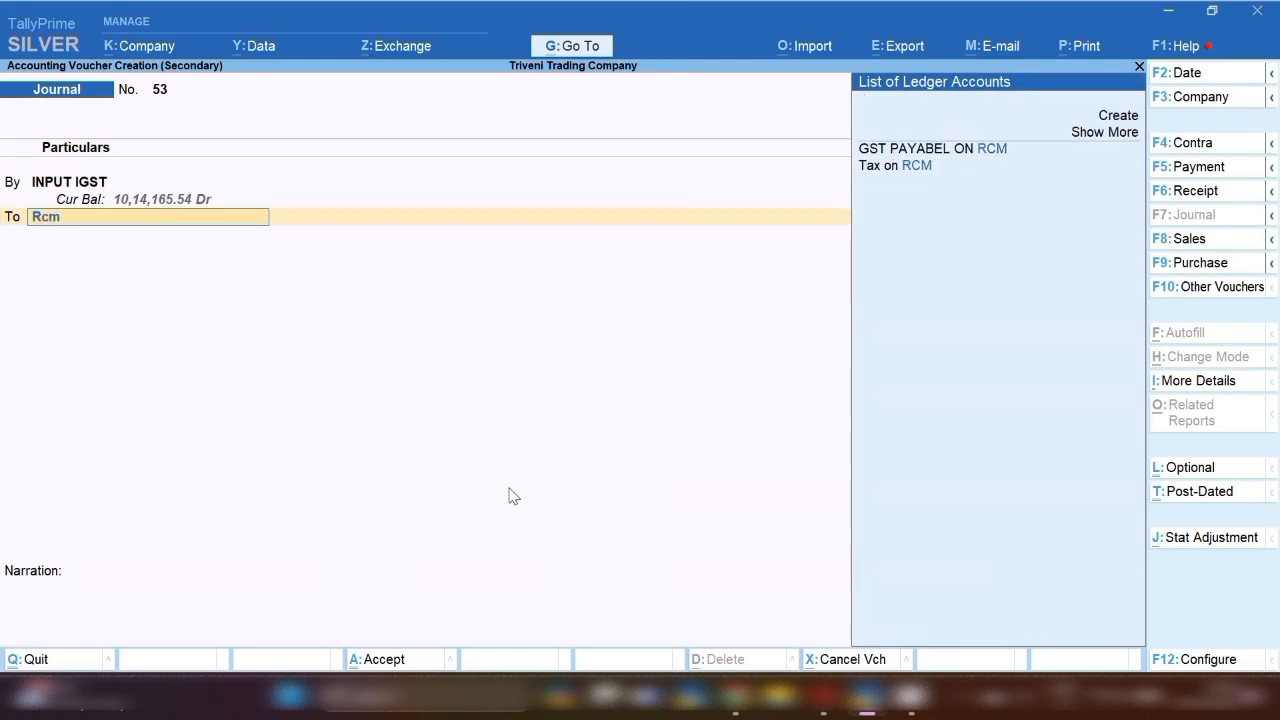
key(Down)
key(Return)
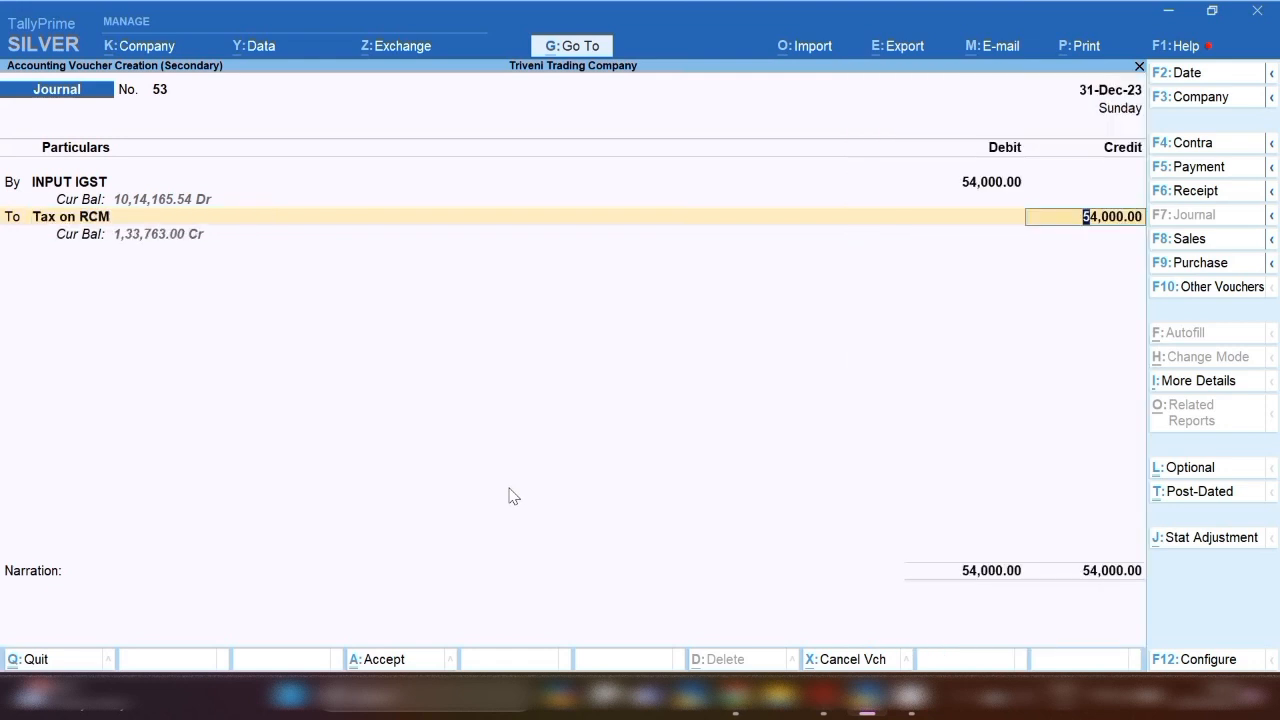
key(ctrl)
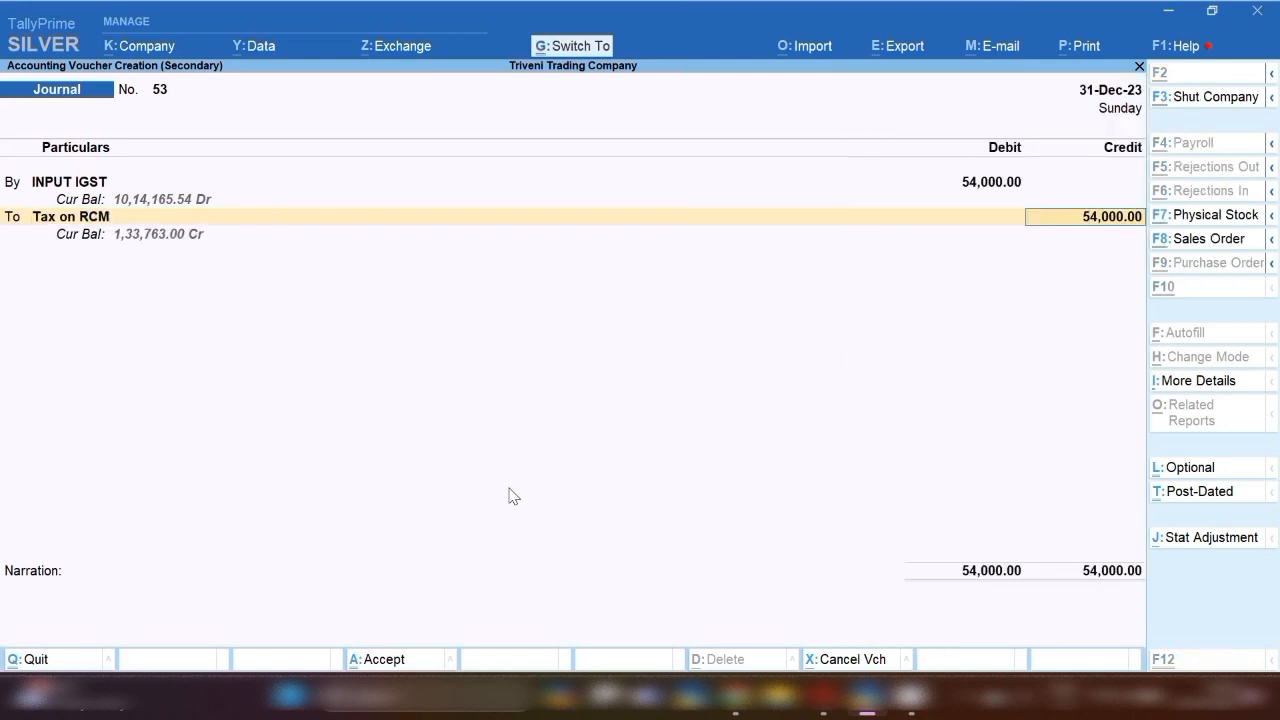
key(ctrl+a)
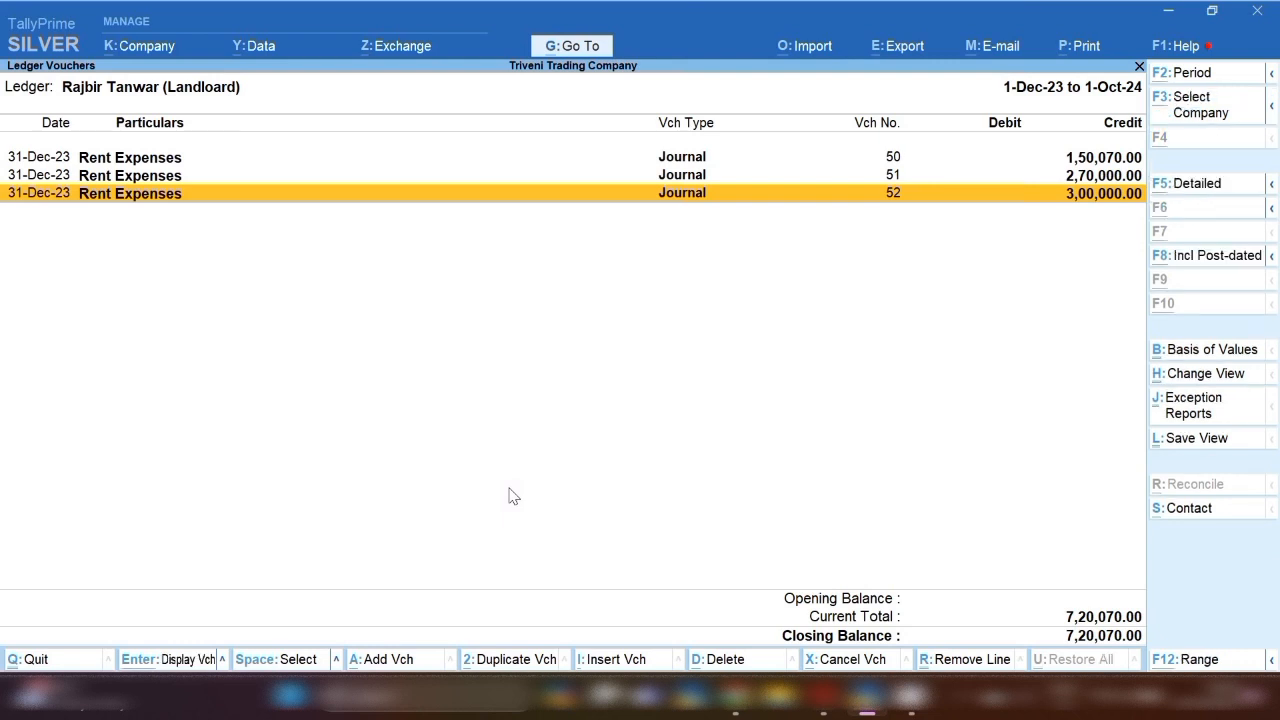
In a new journal, debit the landlord's ledger 30,000 against pending bill reference 52.
key(alt+a)
text(Tds)
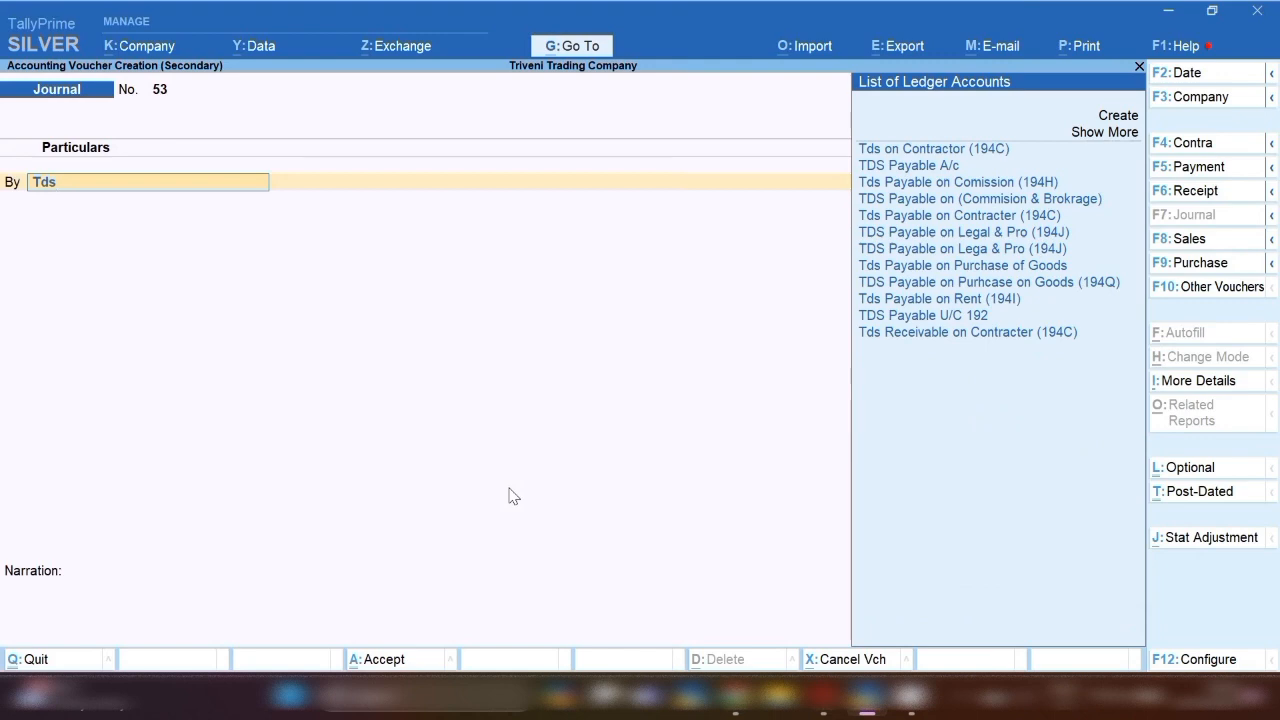
key(BackSpace)
key(BackSpace)
key(BackSpace)
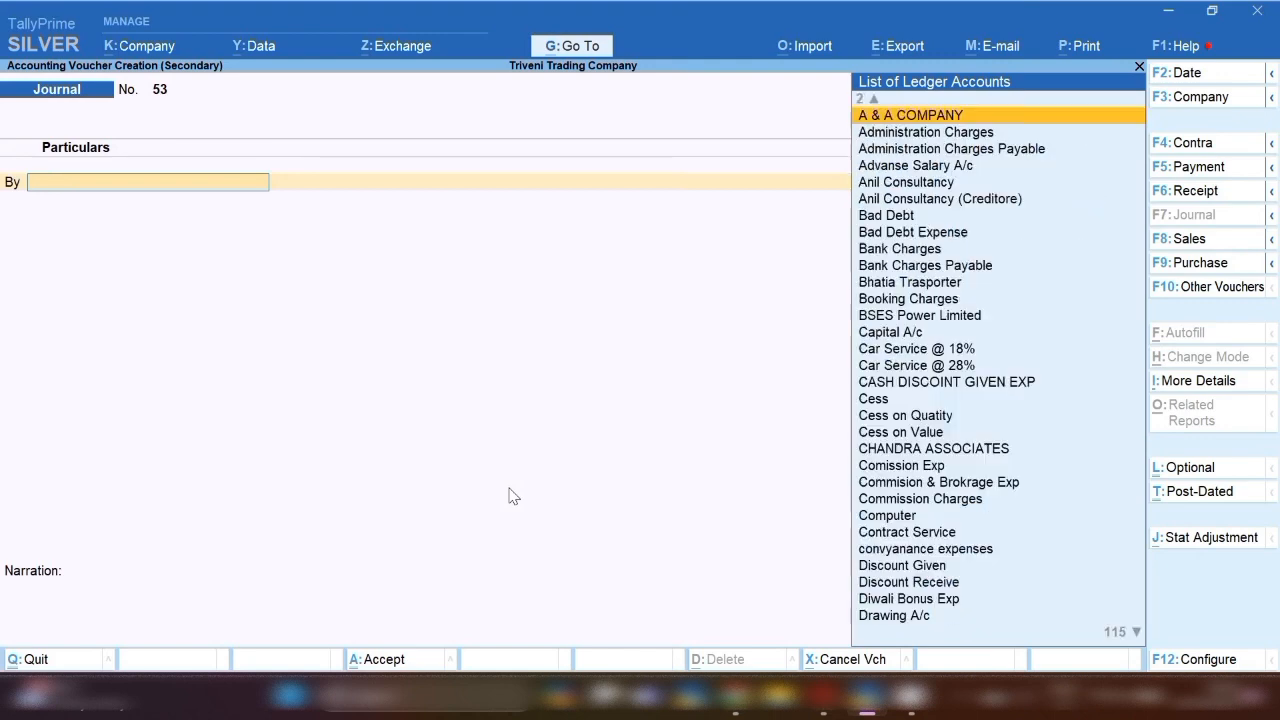
text(Raj)
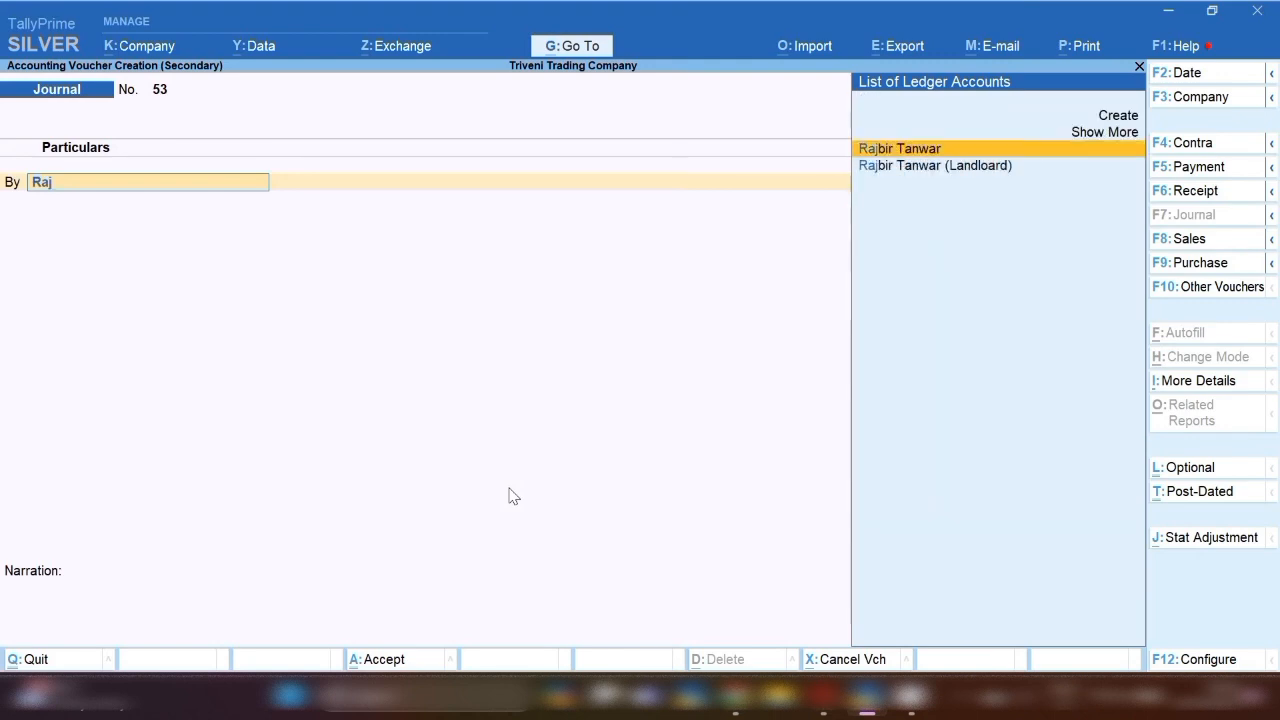
key(Down)
key(Return)
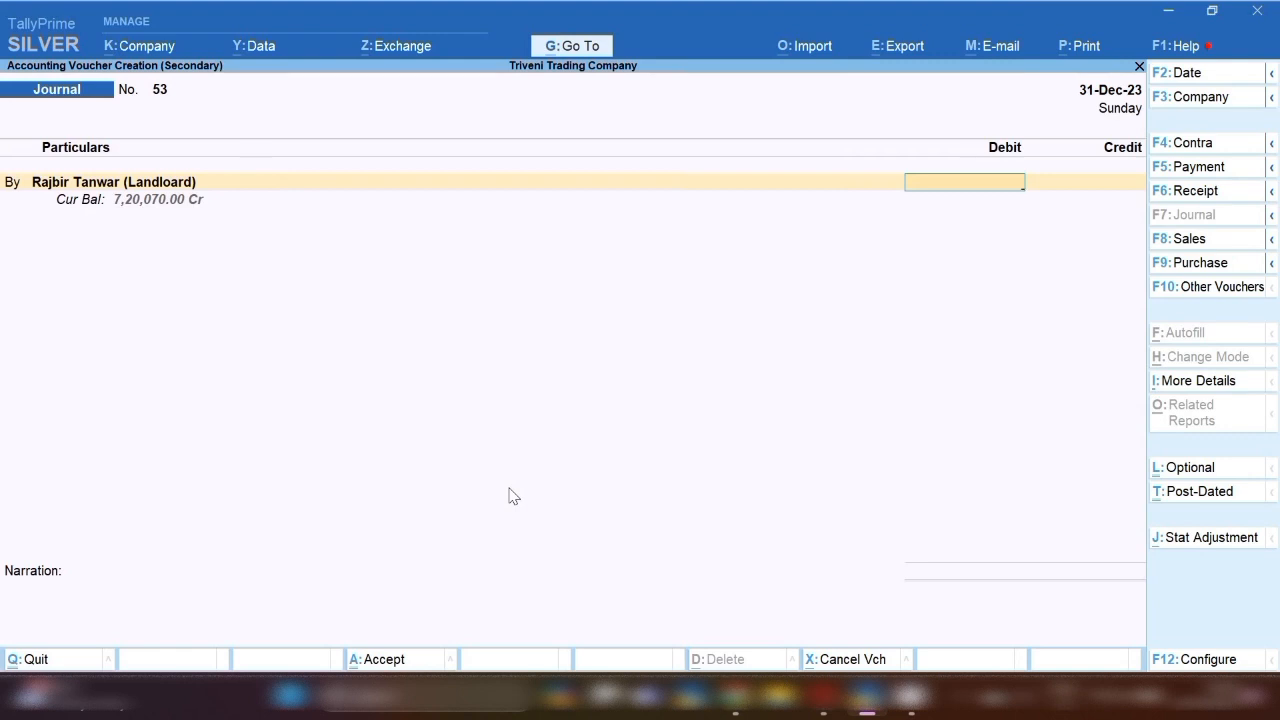
text(30,)
text(0000)
key(Return)
key(Return)
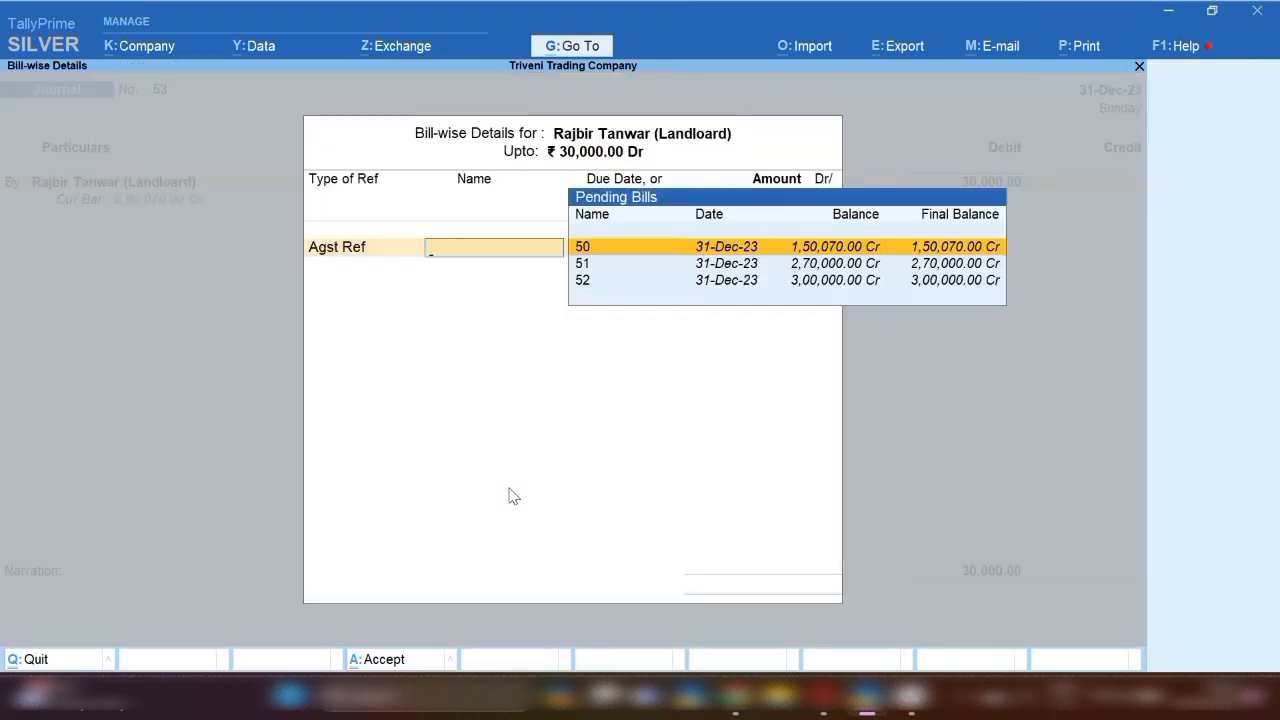
key(Down)
key(Down)
key(Return)
key(Return)
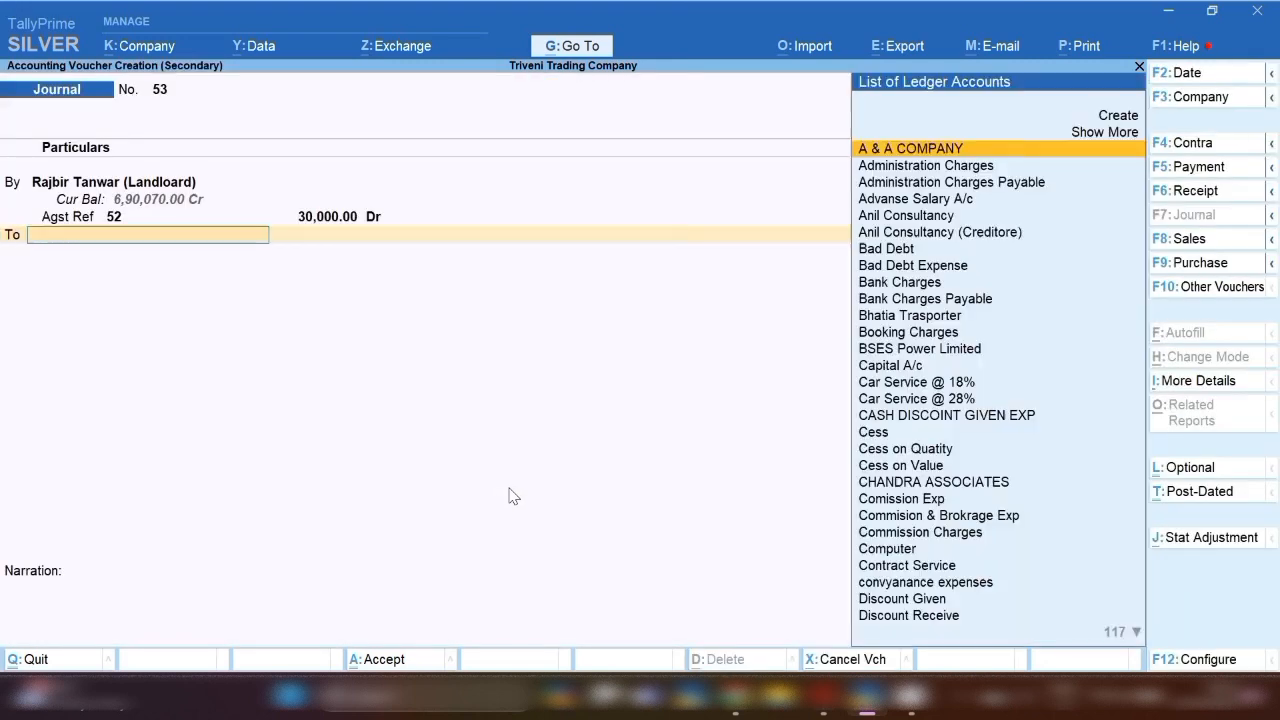
Credit Tds Payable on Rent (194I), add narration 'tds book for the month of dec-23', and save.
text(Tds)
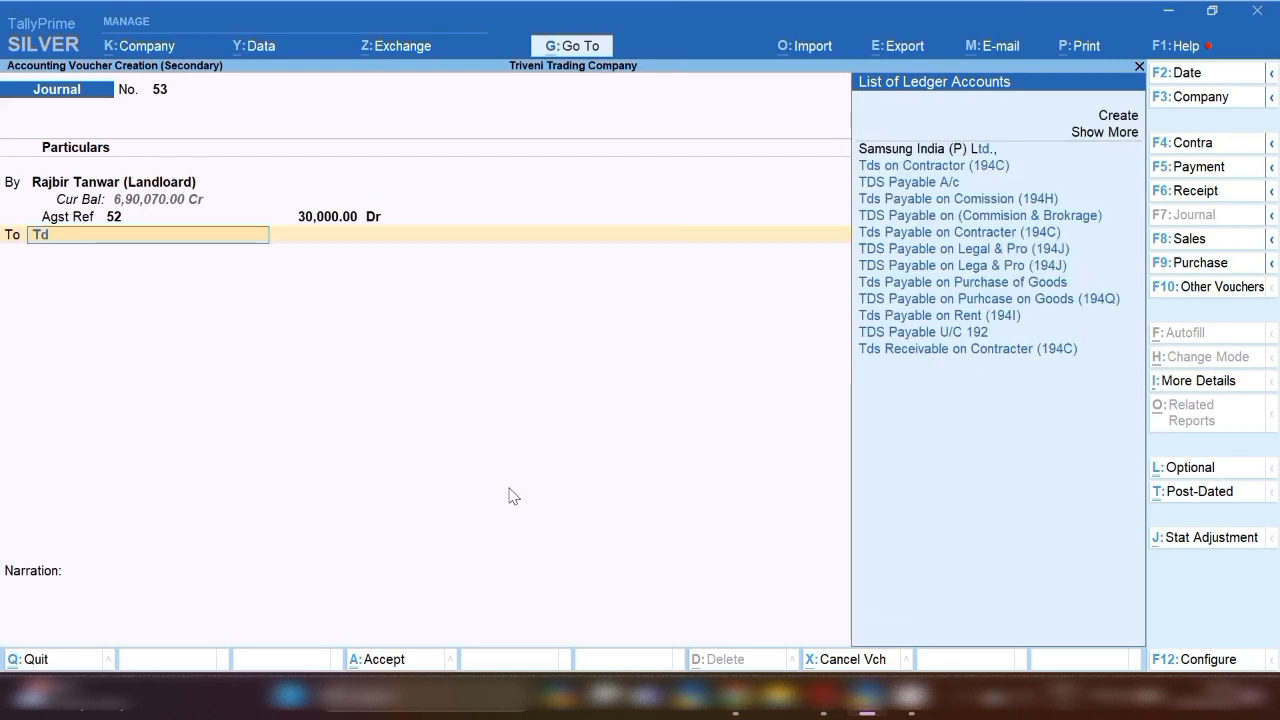
key(Down)
key(Down)
key(Down)
key(Down)
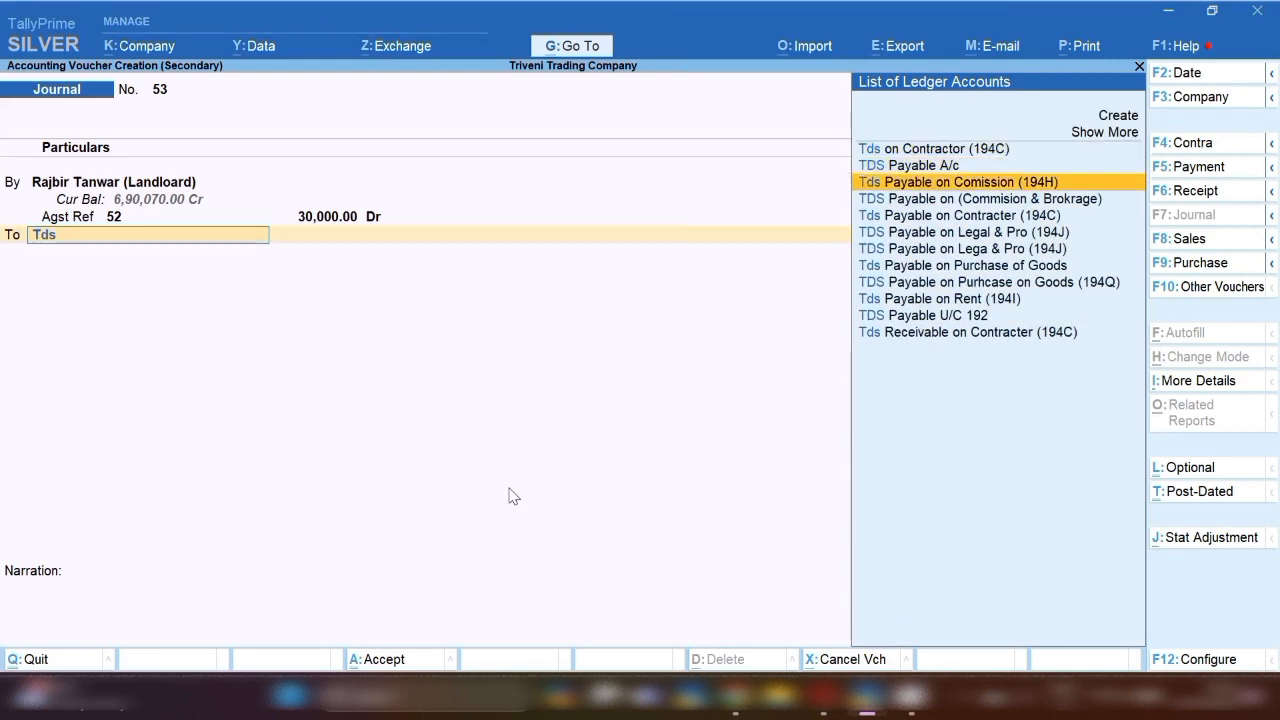
key(Down)
key(Down)
key(Down)
key(Down)
key(Down)
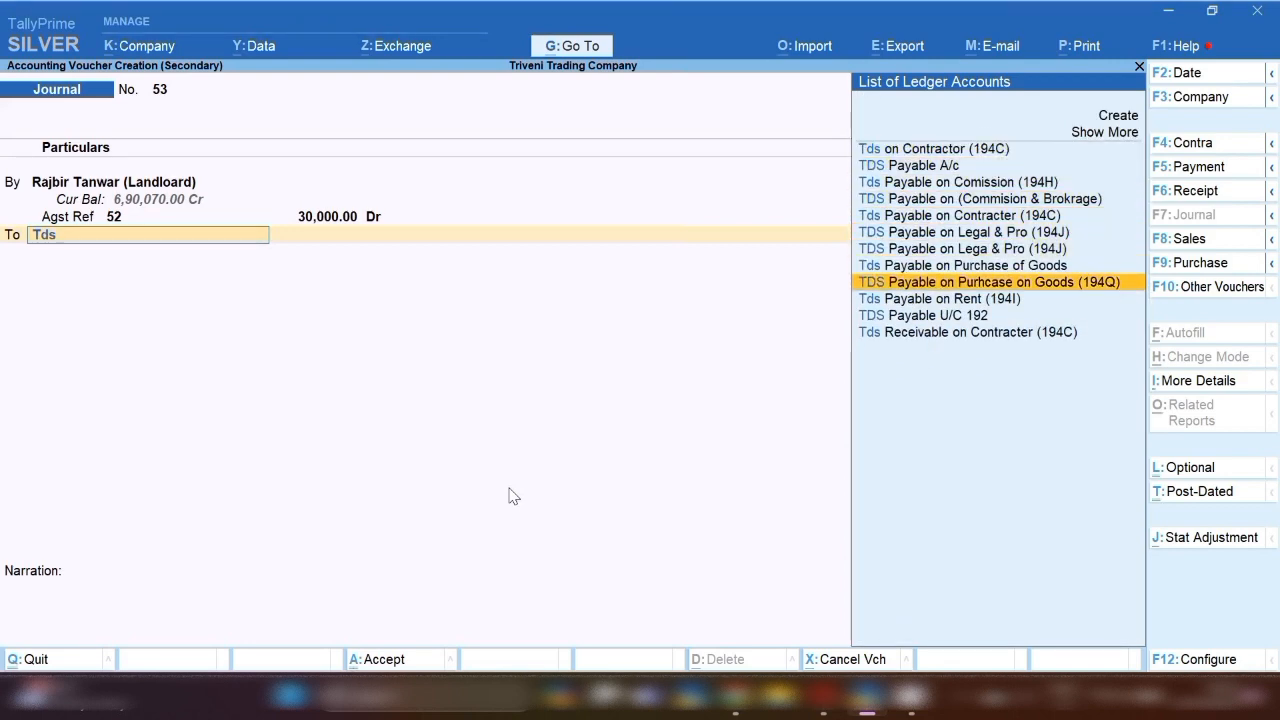
key(Return)
key(Return)
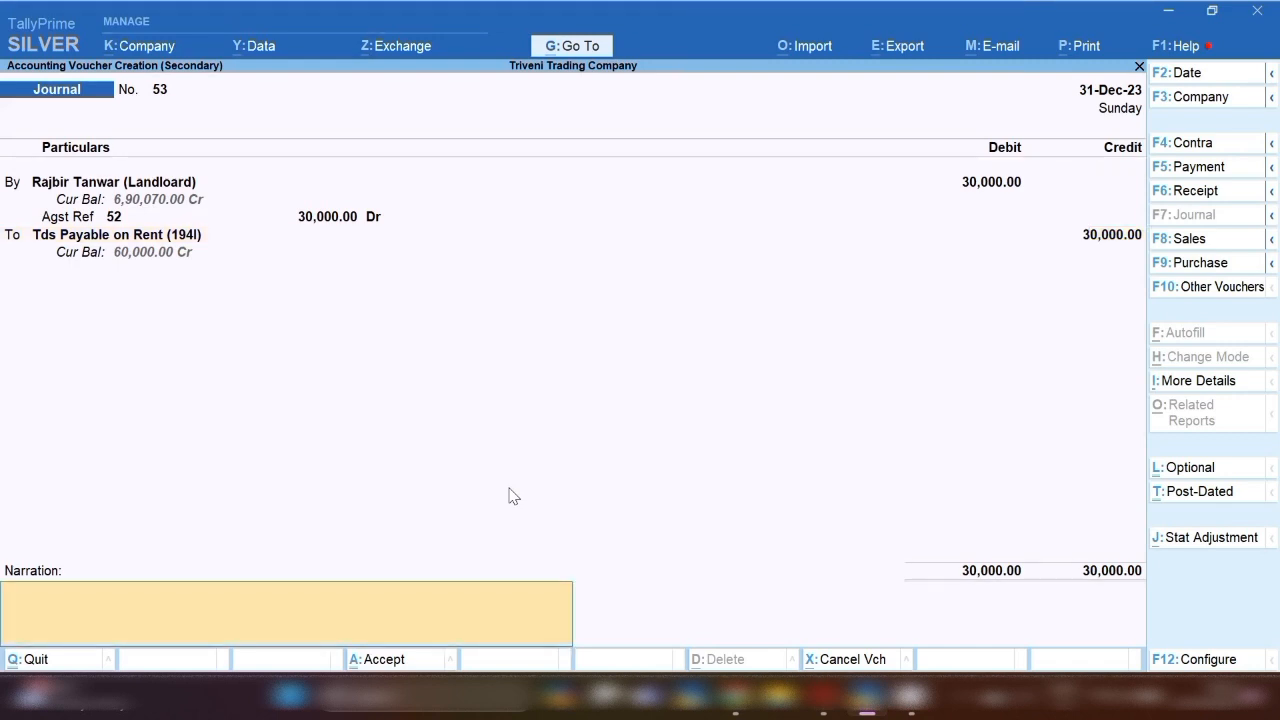
text(ts)
key(BackSpace)
text(ds book for the month)
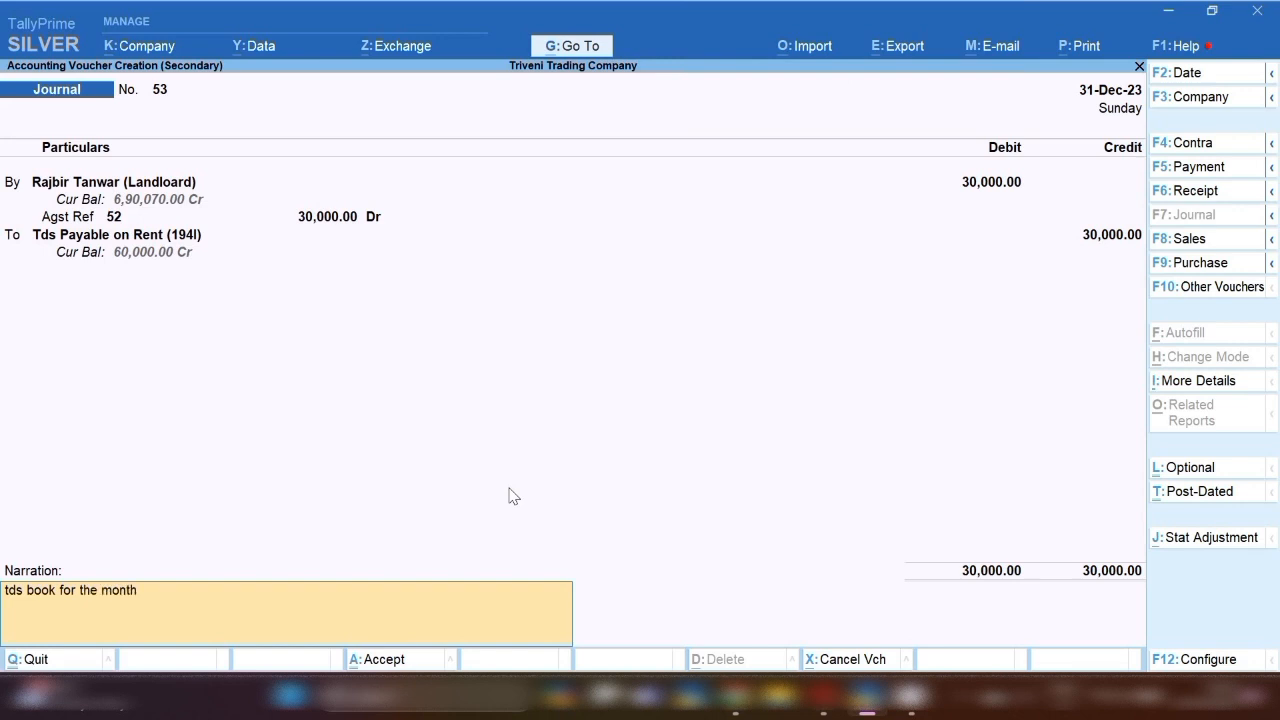
text( of dec-23)
key(Return)
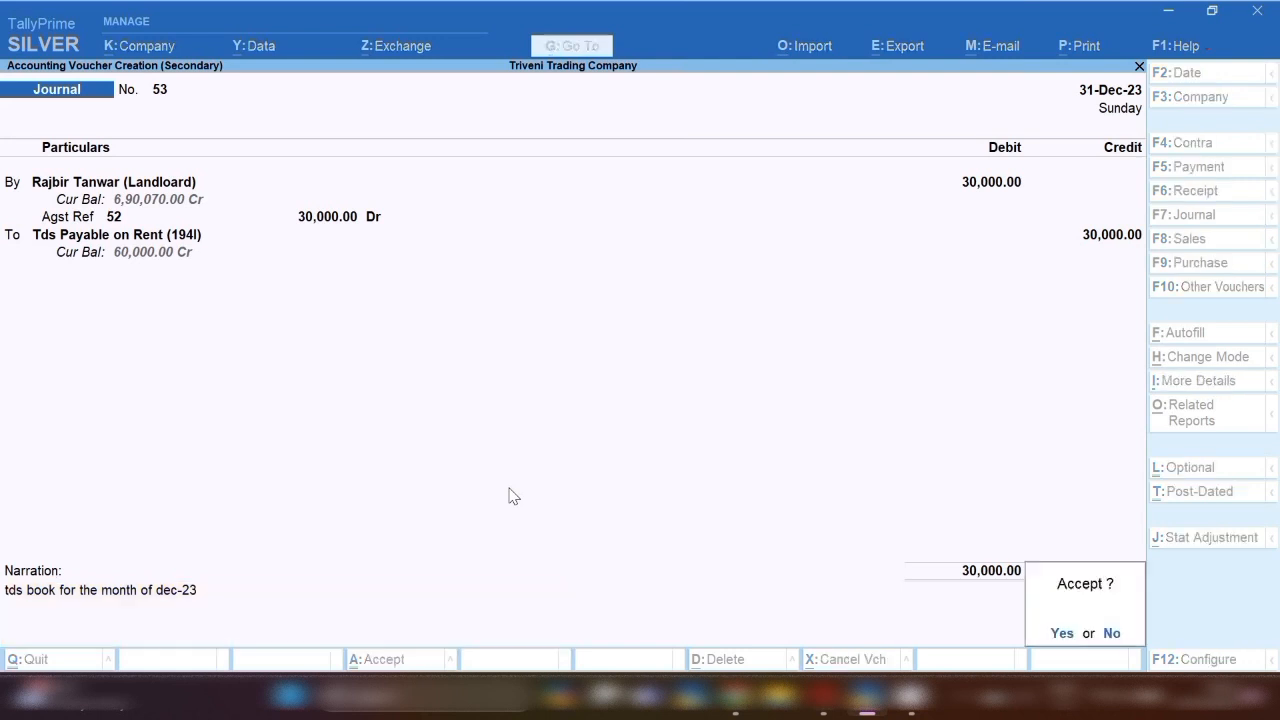
key(Return)
In a new voucher, debit the Tax on RCM ledger with 54,000.
key(alt+a)
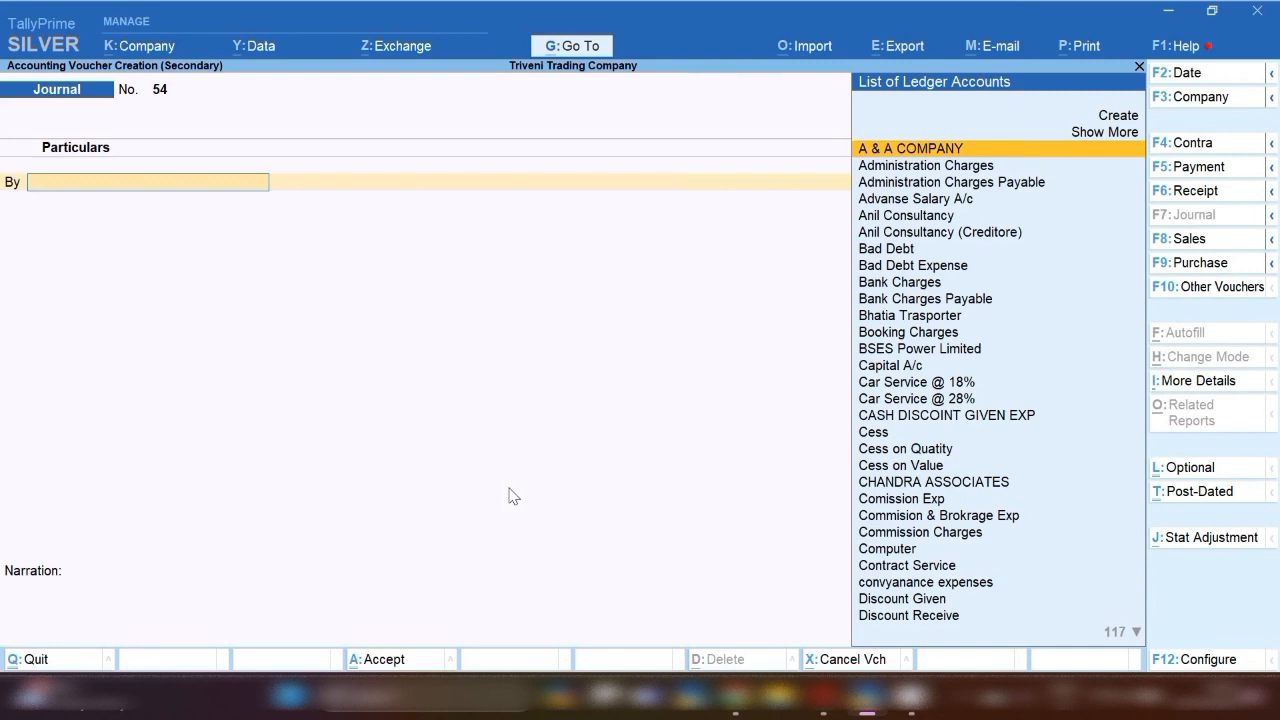
text(Rcm)
key(Down)
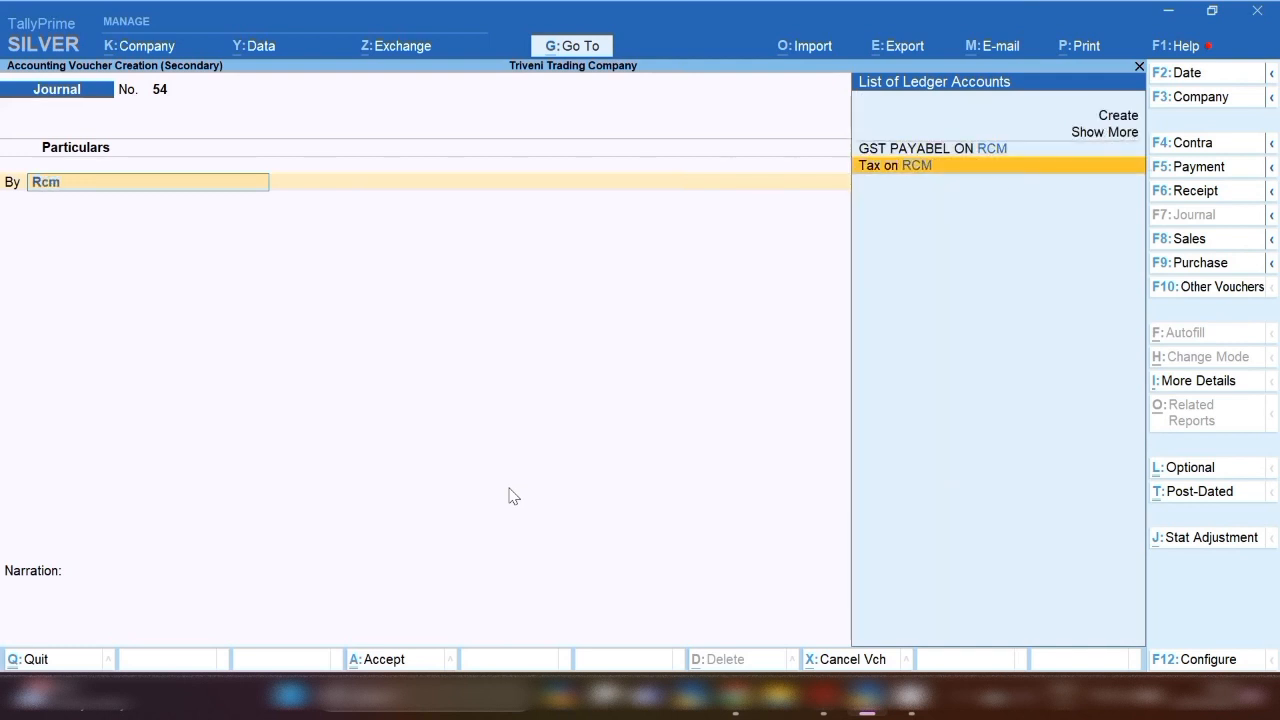
key(Return)
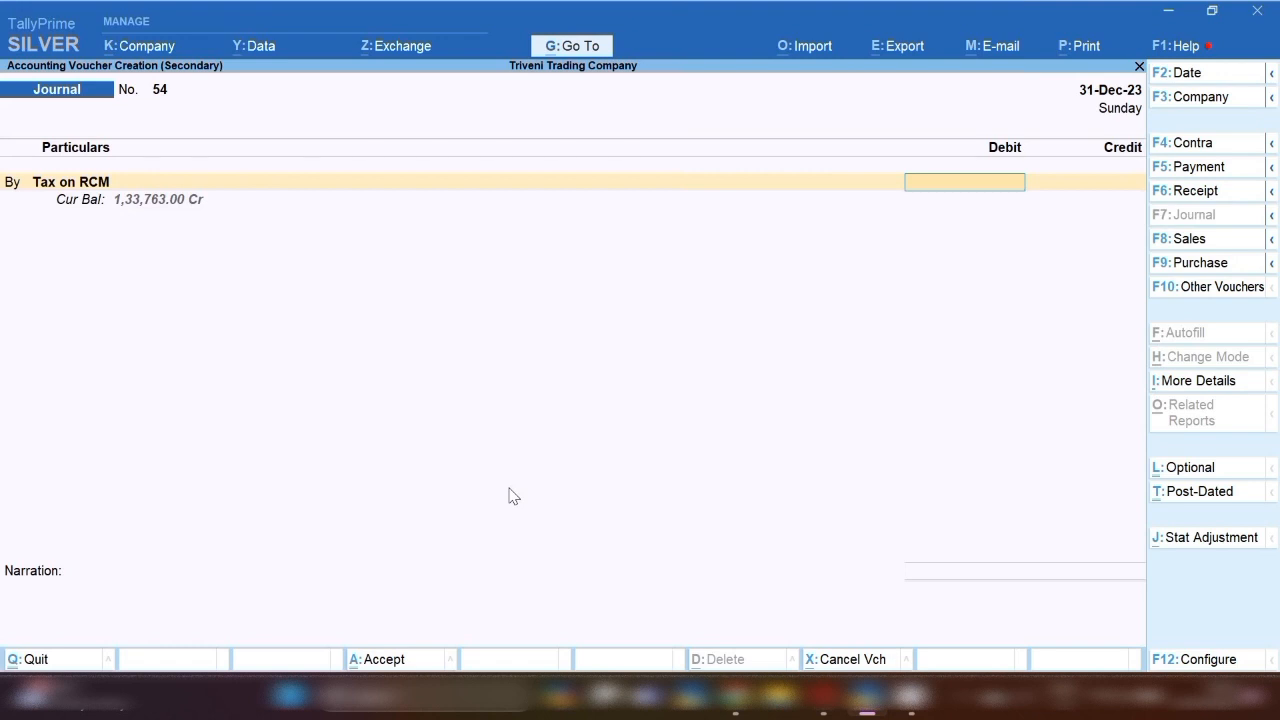
text(54000)
key(Return)
key(Return)
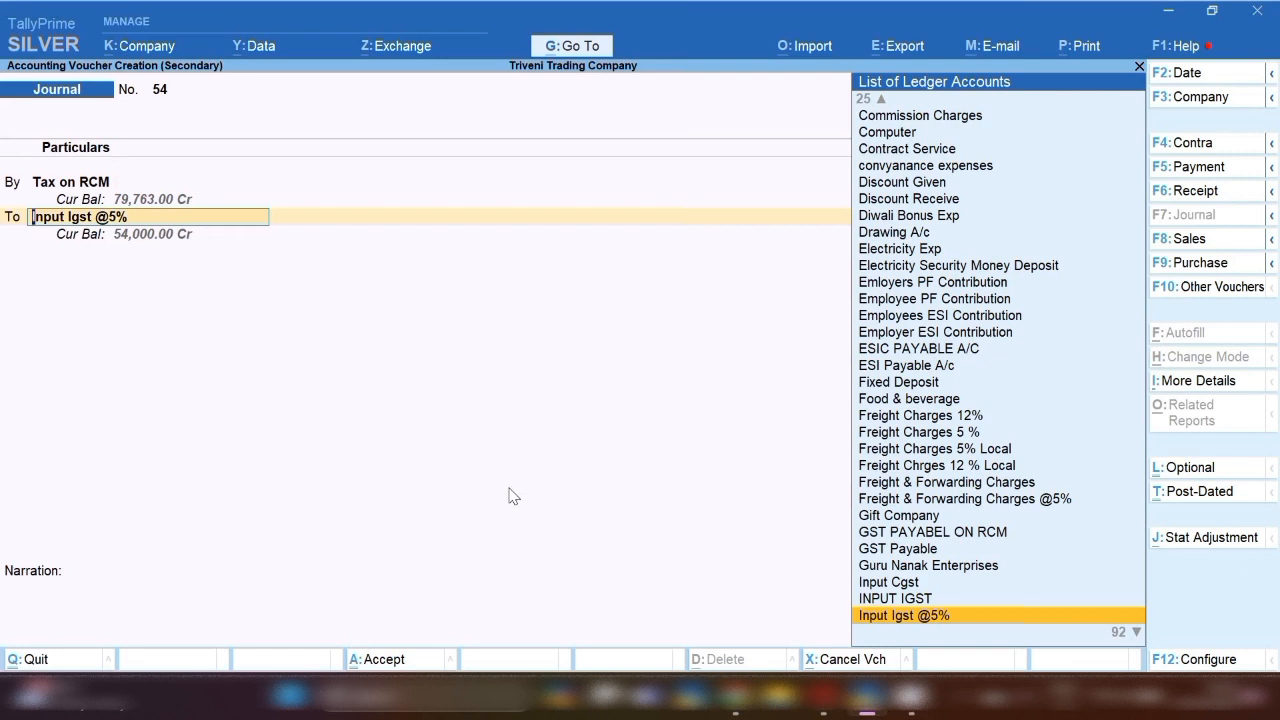
Convert the voucher to Payment voucher 60 and set Cash as the credit ledger.
text(Cas)
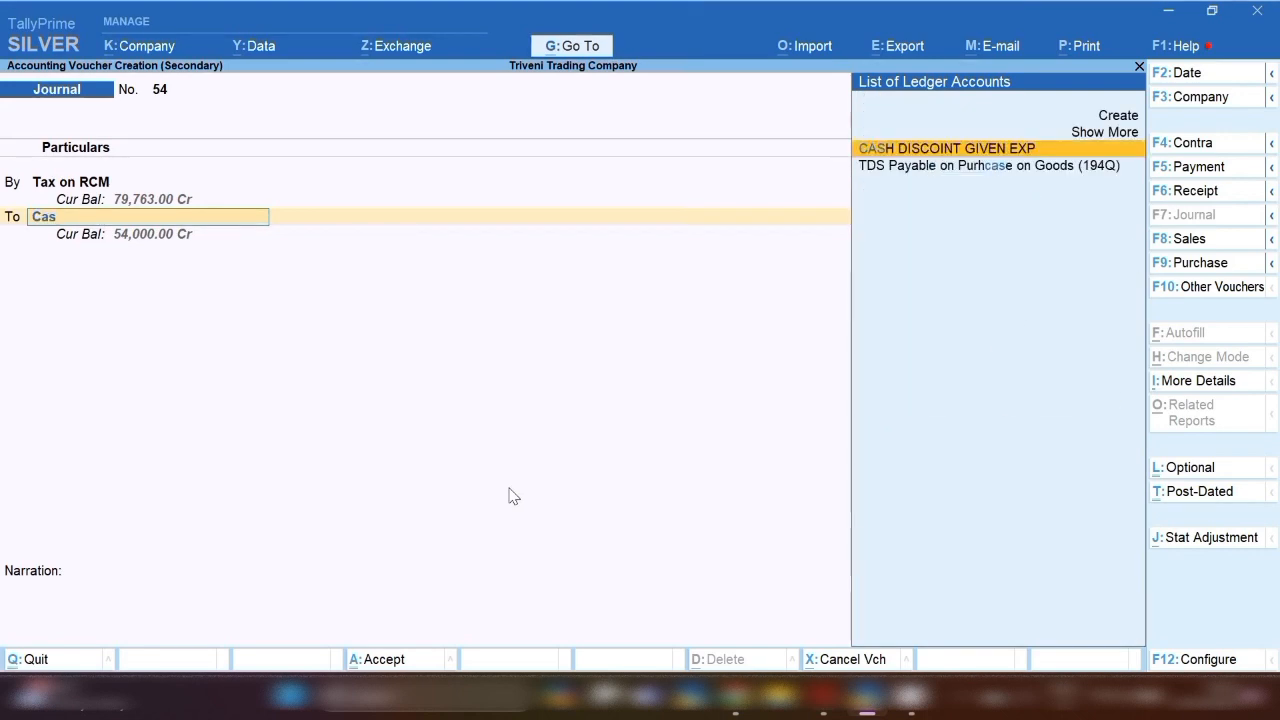
key(BackSpace)
key(BackSpace)
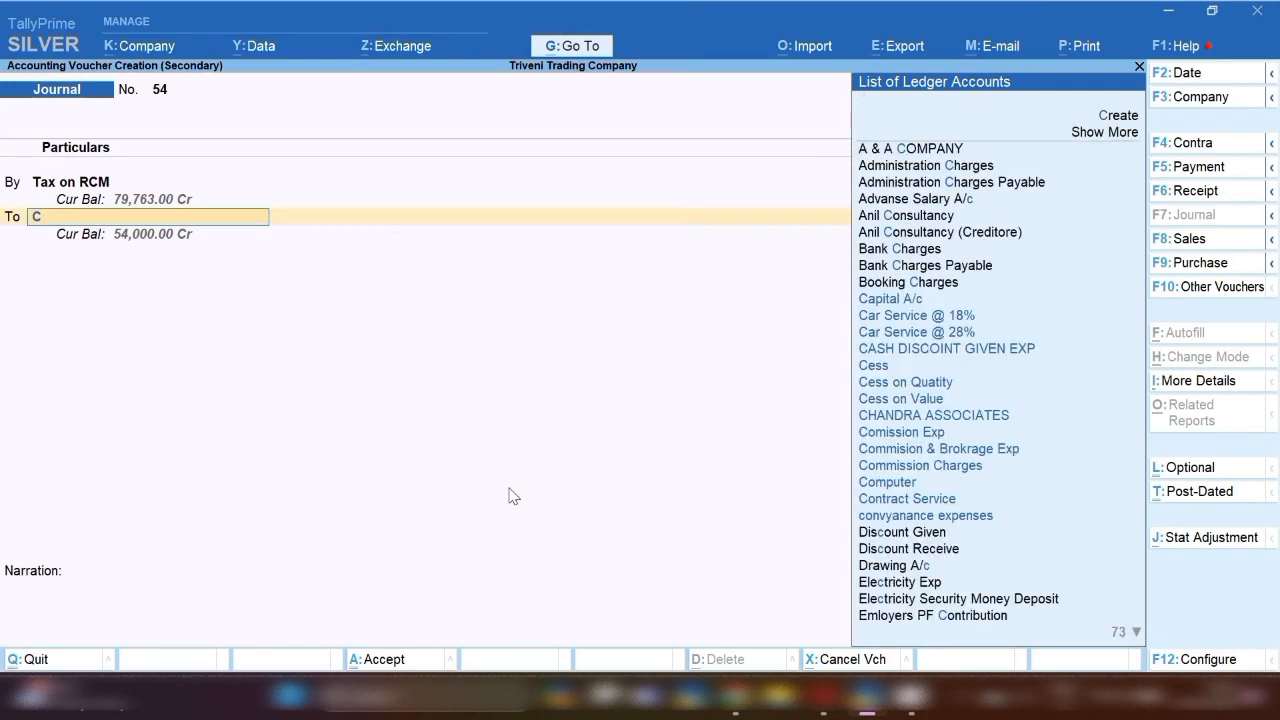
key(BackSpace)
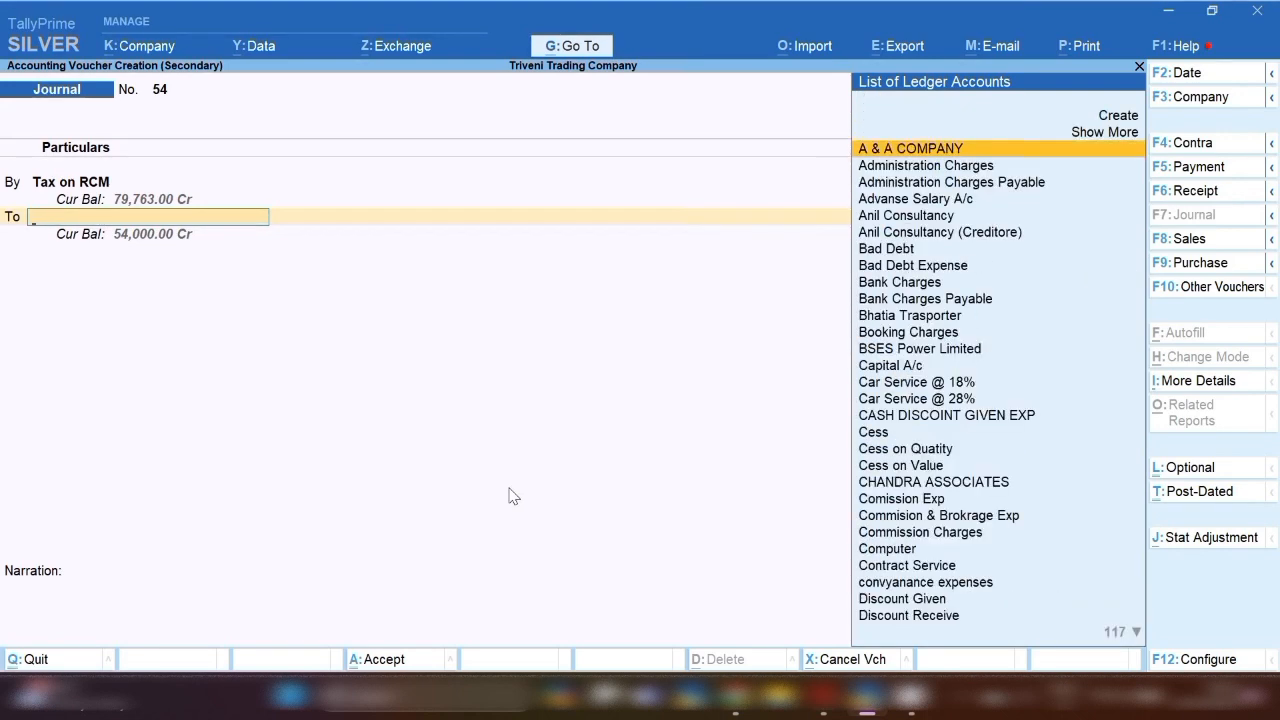
click(1215, 170)
key(Return)
key(Return)
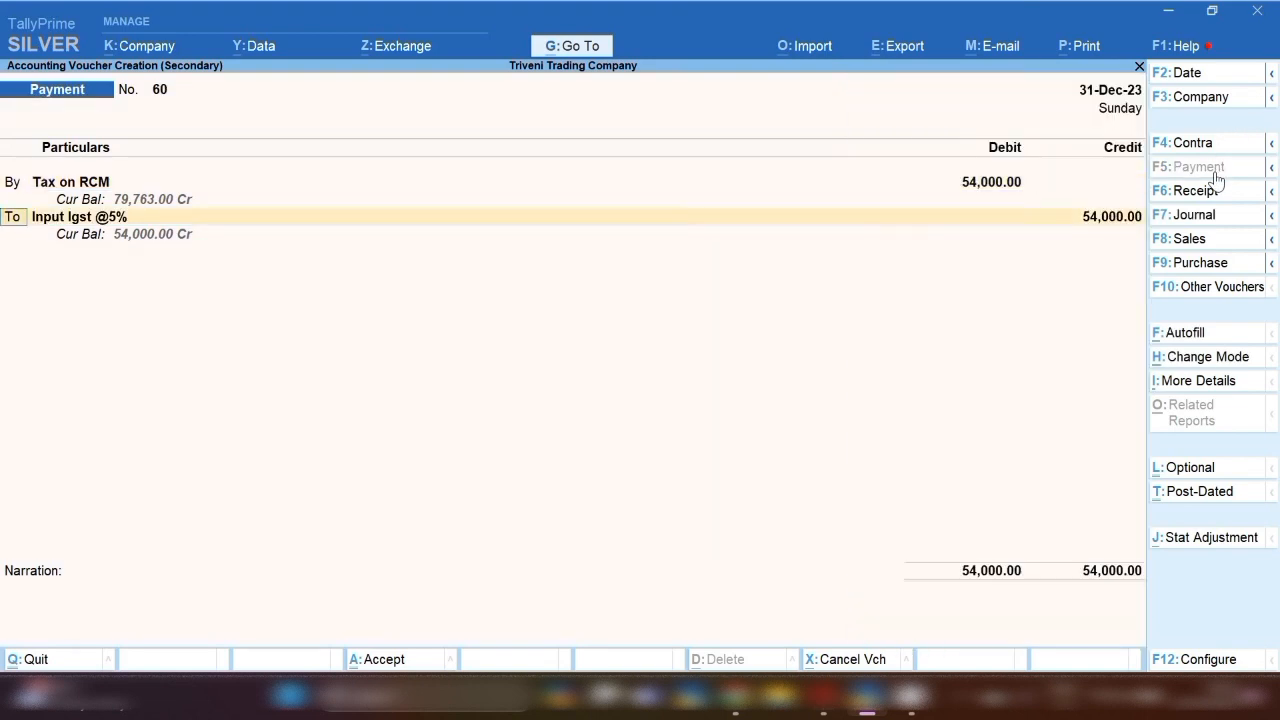
key(Return)
text(Cs)
key(BackSpace)
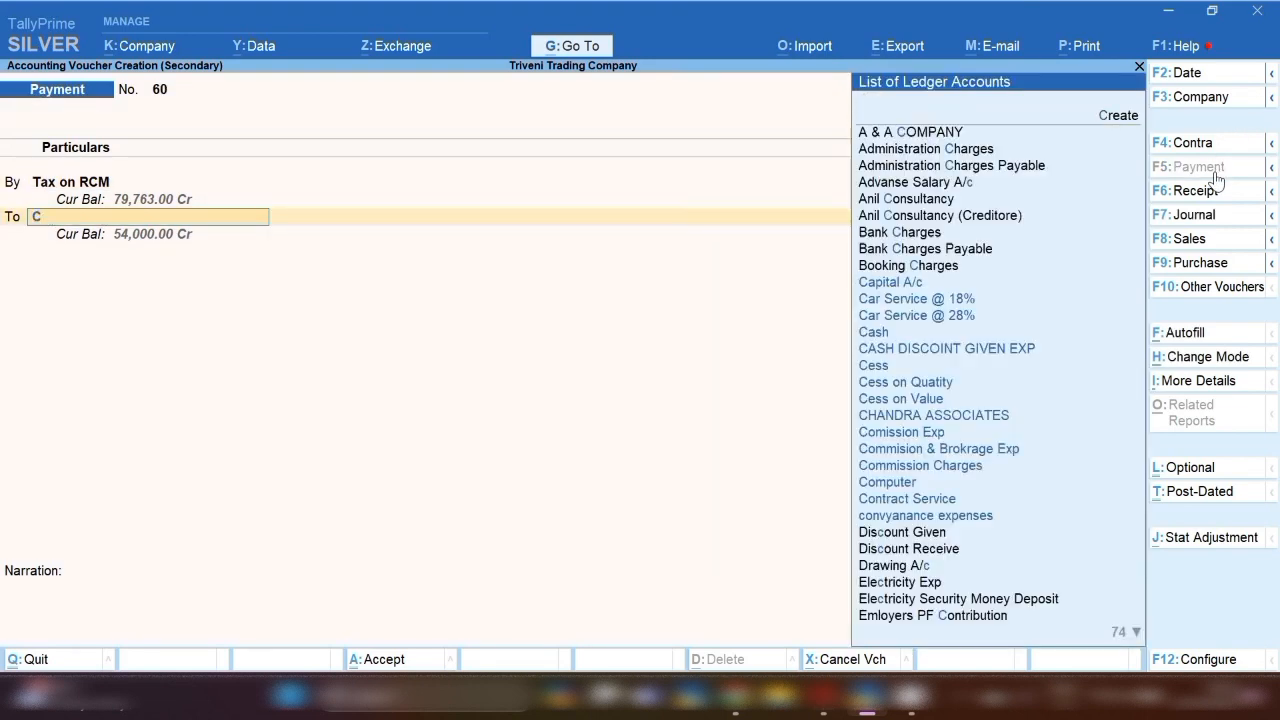
text(ash)
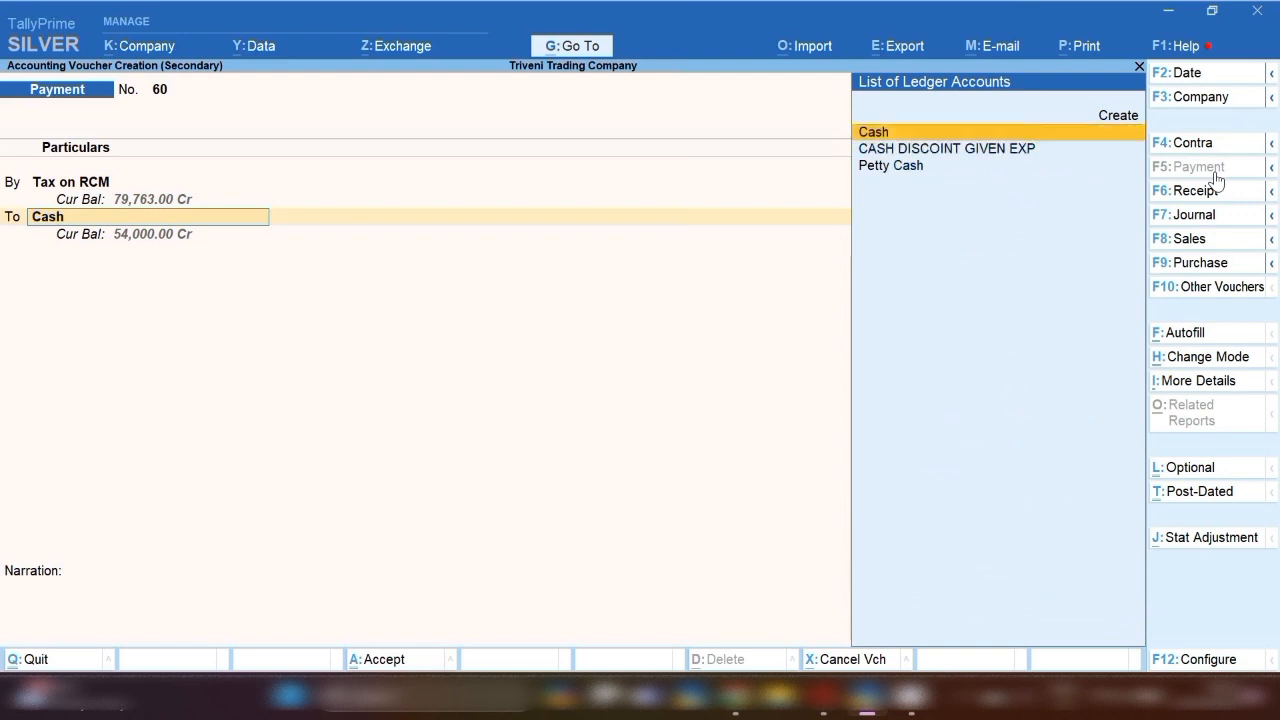
key(Return)
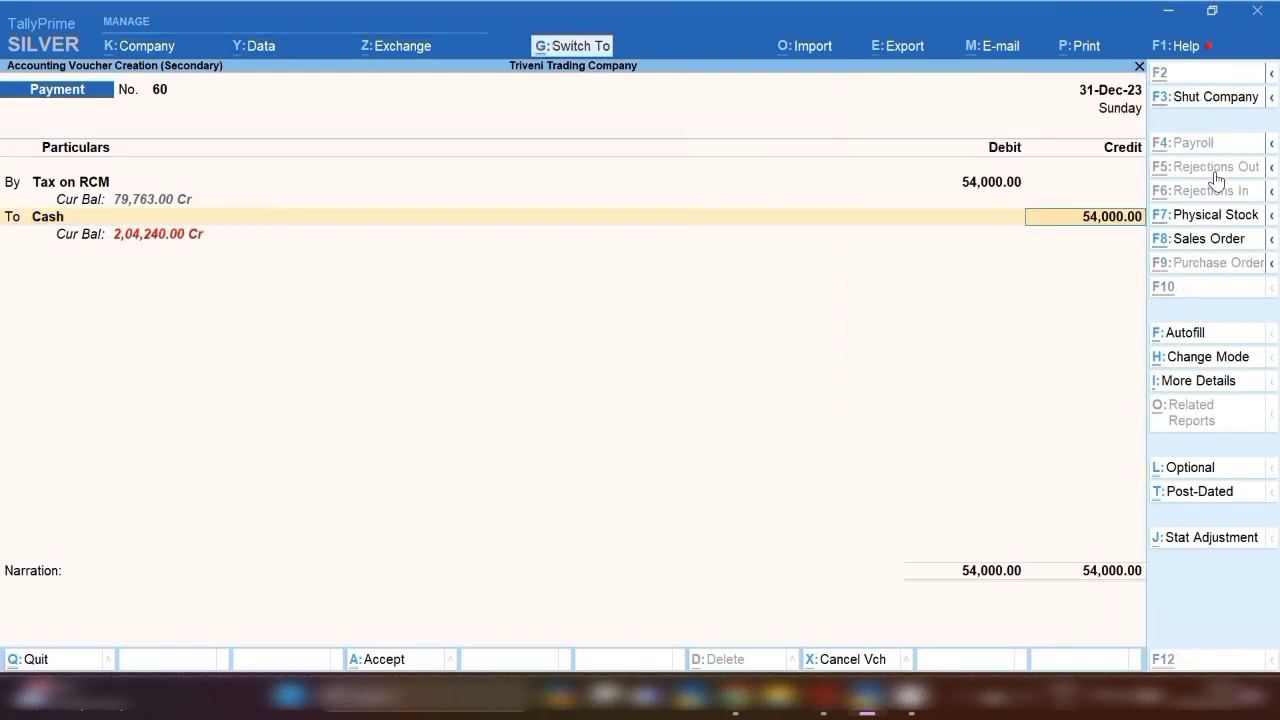
Accept and save the 54,000 RCM cash payment voucher.
key(ctrl+a)
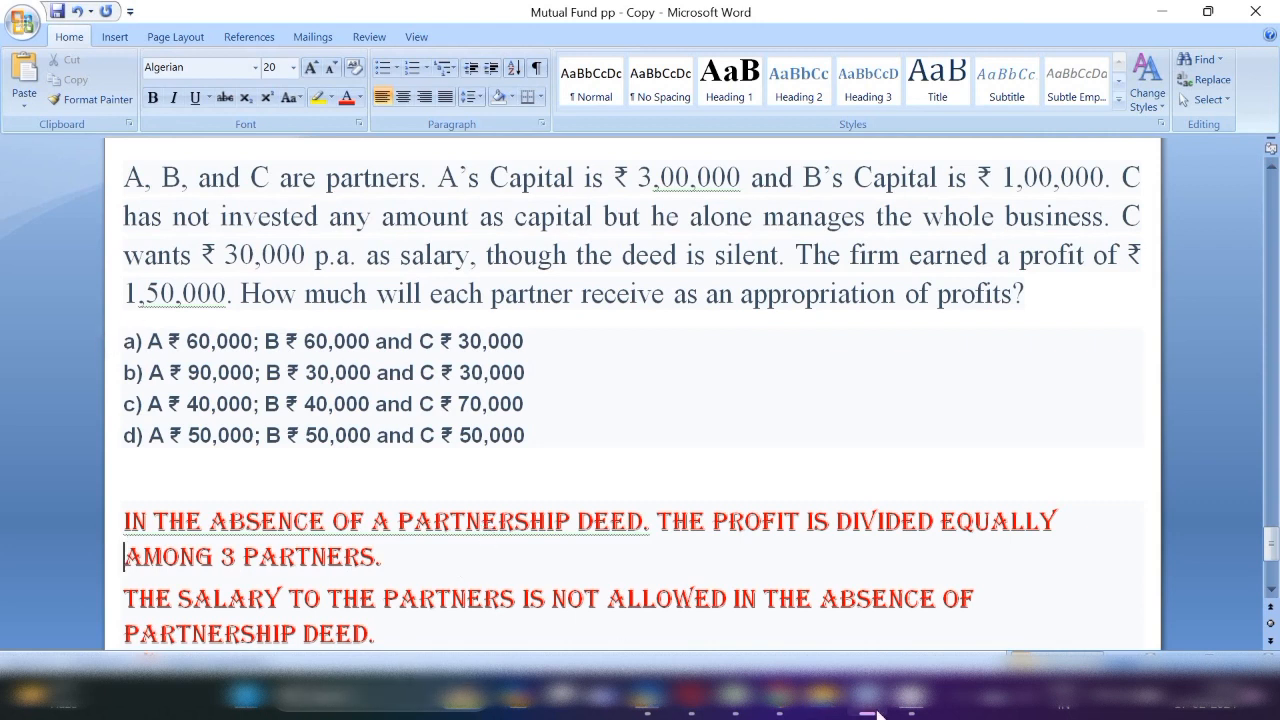
click(965, 712)
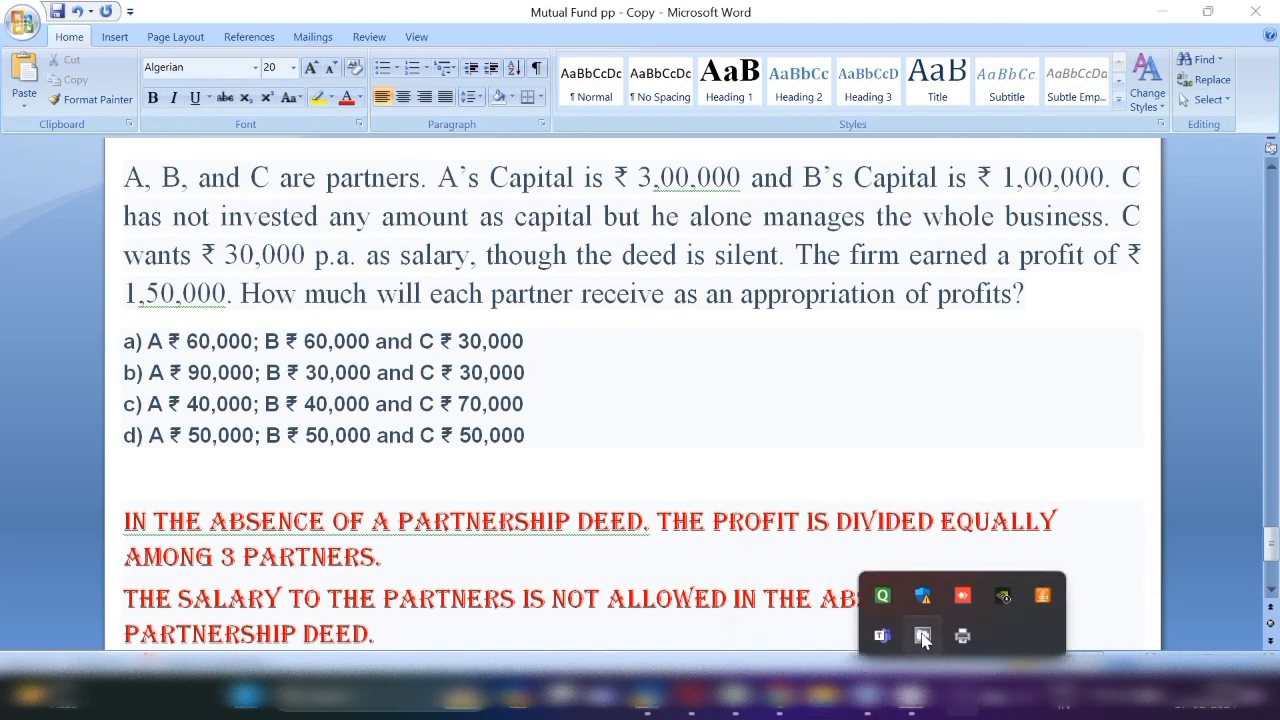
right_click(922, 632)
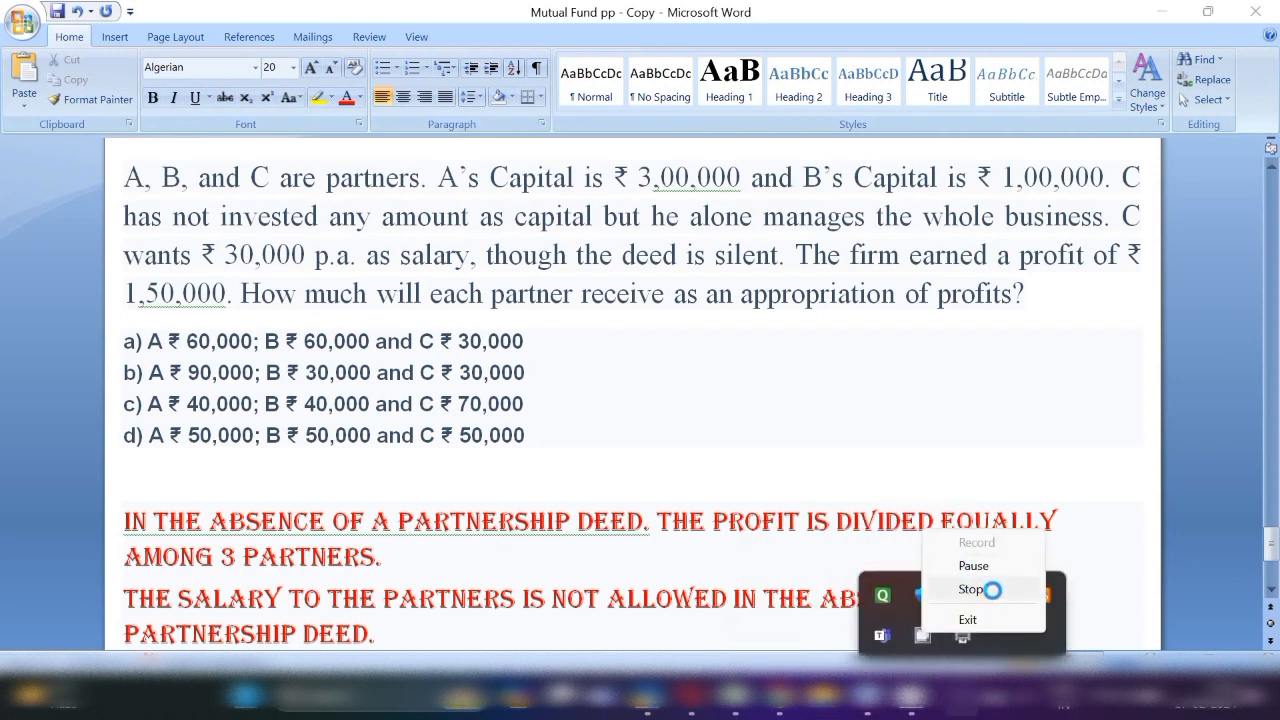